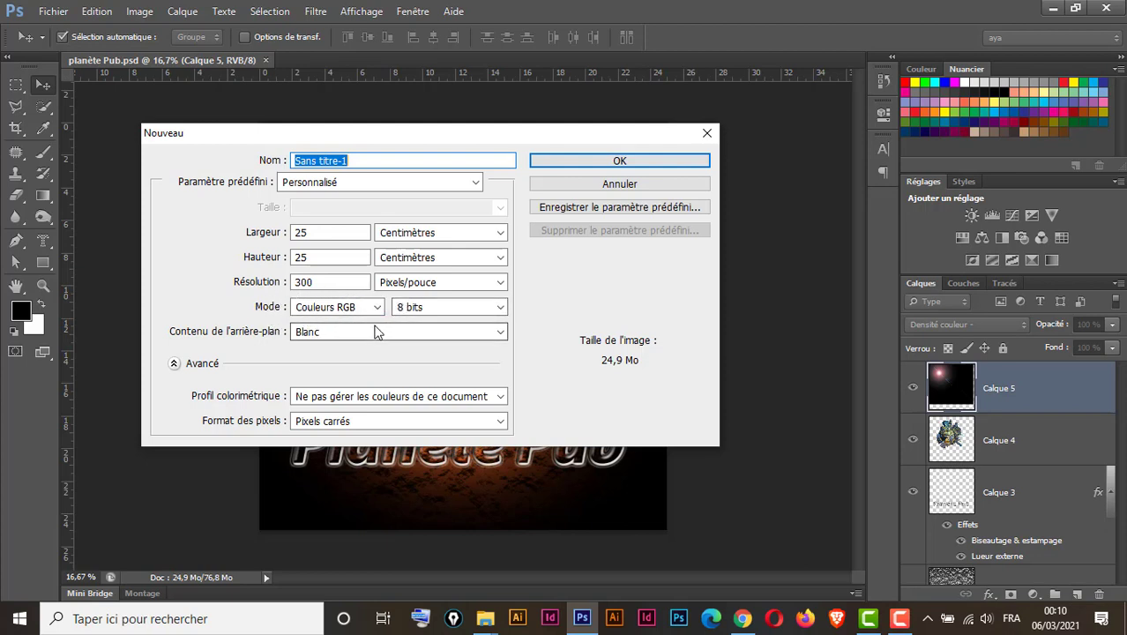
- Create a 25 × 25 cm RGB document at 300 pixels/inch with a white background and default foreground and background colours
click(623, 163)
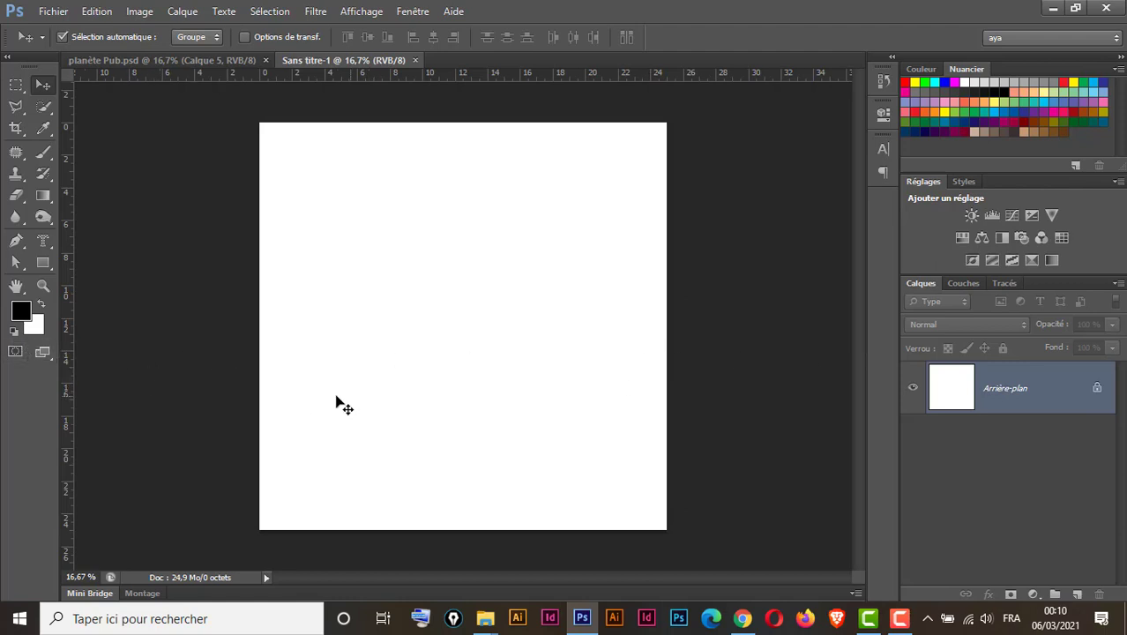
key(d)
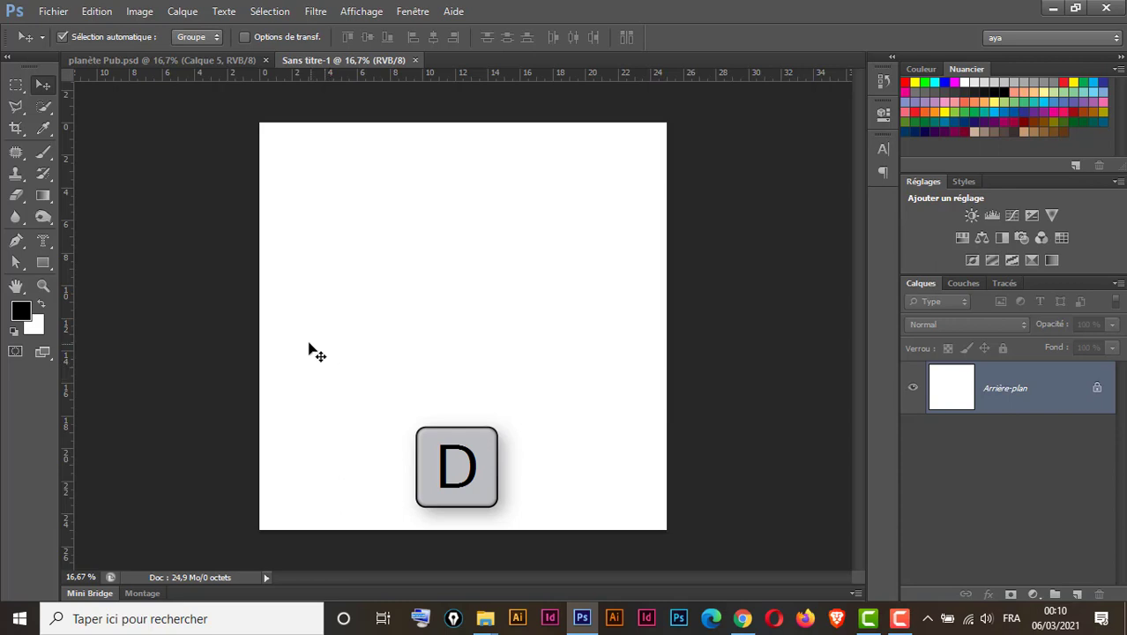
- Set the foreground colour to red (e01414) and the background colour to blue (0c34e2)
click(22, 312)
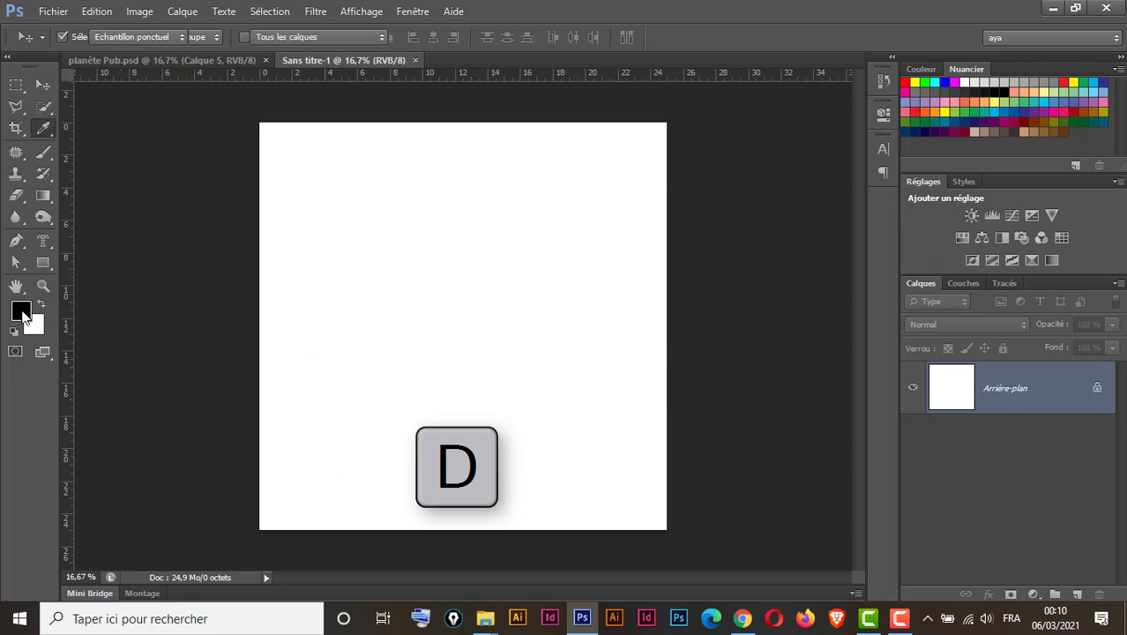
click(690, 263)
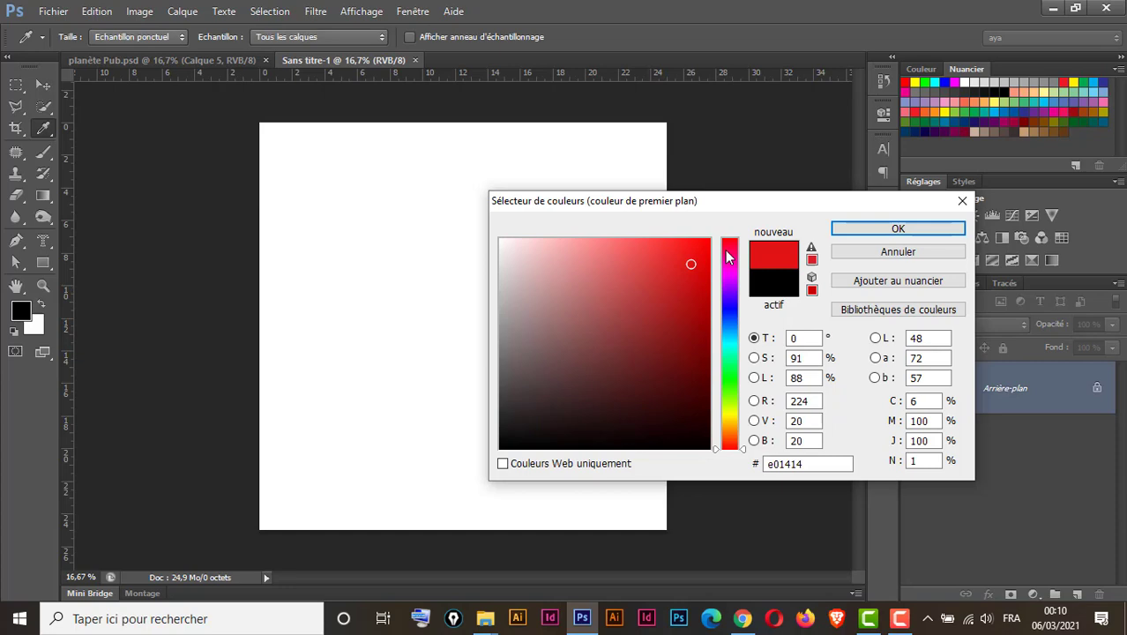
click(851, 229)
click(32, 325)
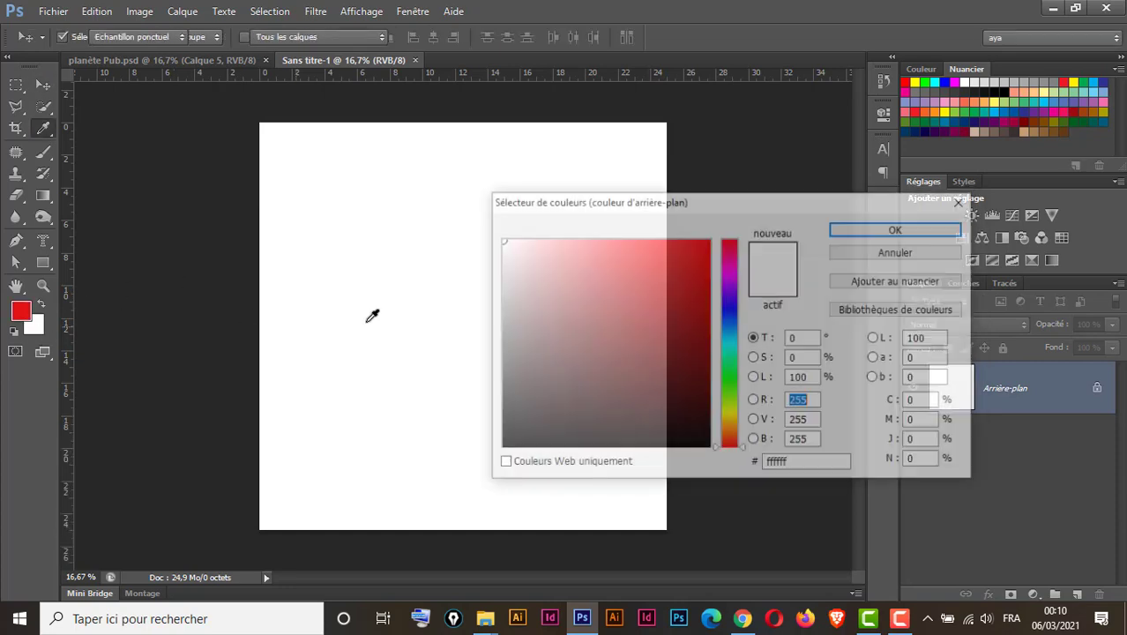
click(724, 314)
click(696, 261)
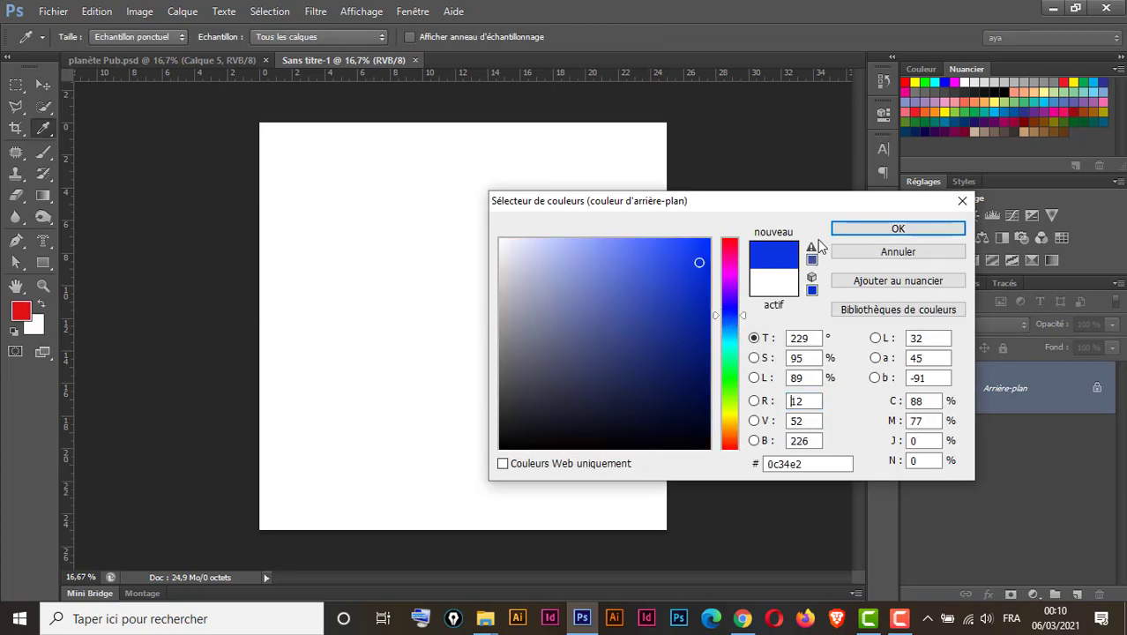
click(893, 230)
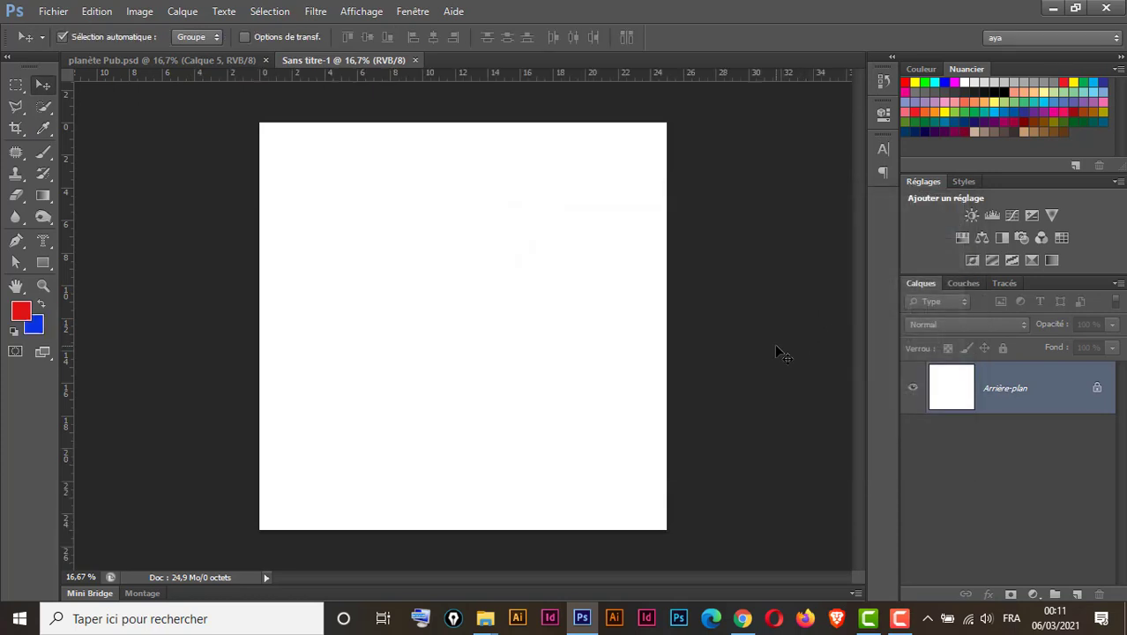
- Reset the foreground and background colours to default and fill the background layer with black
key(d)
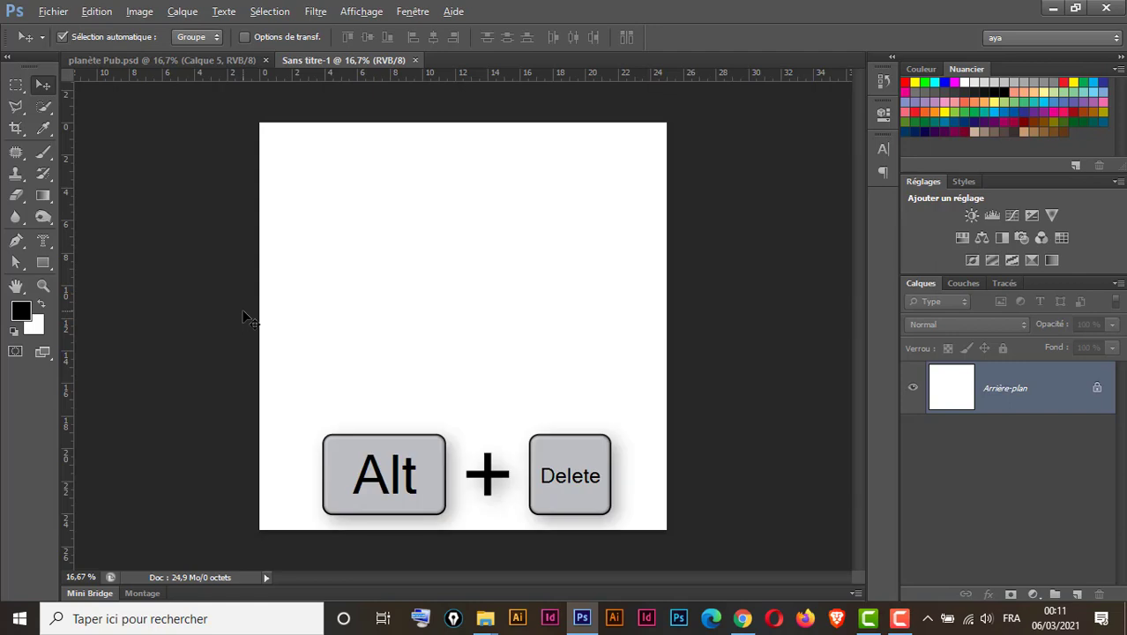
key(alt+Delete)
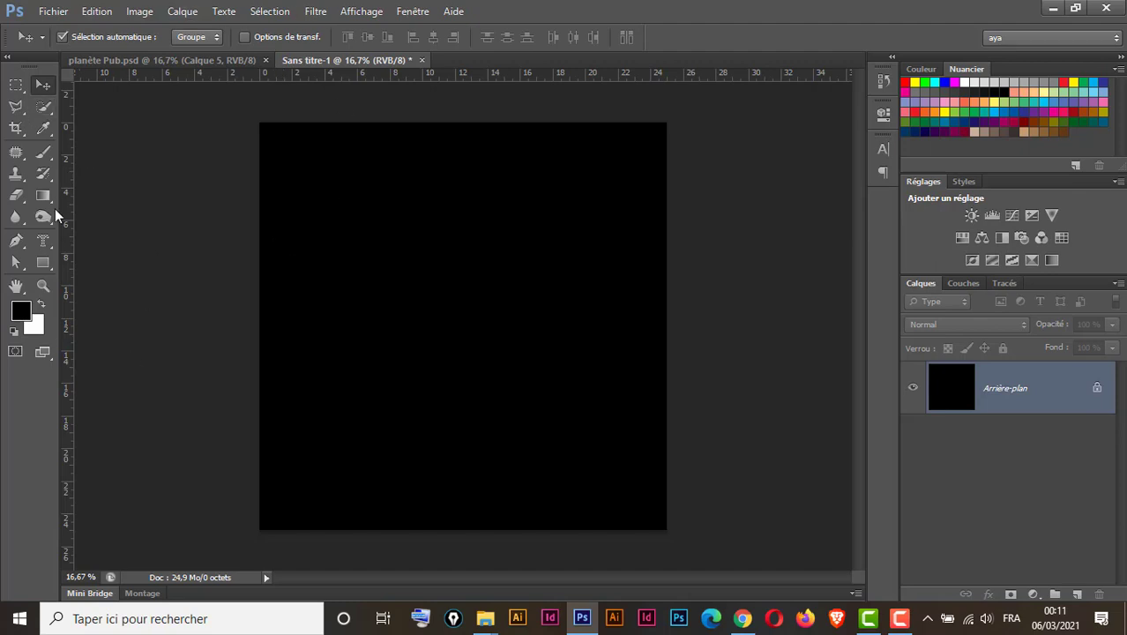
- Set up a soft round brush of 2216 px with 0% hardness and choose an orange swatch as foreground colour
click(44, 153)
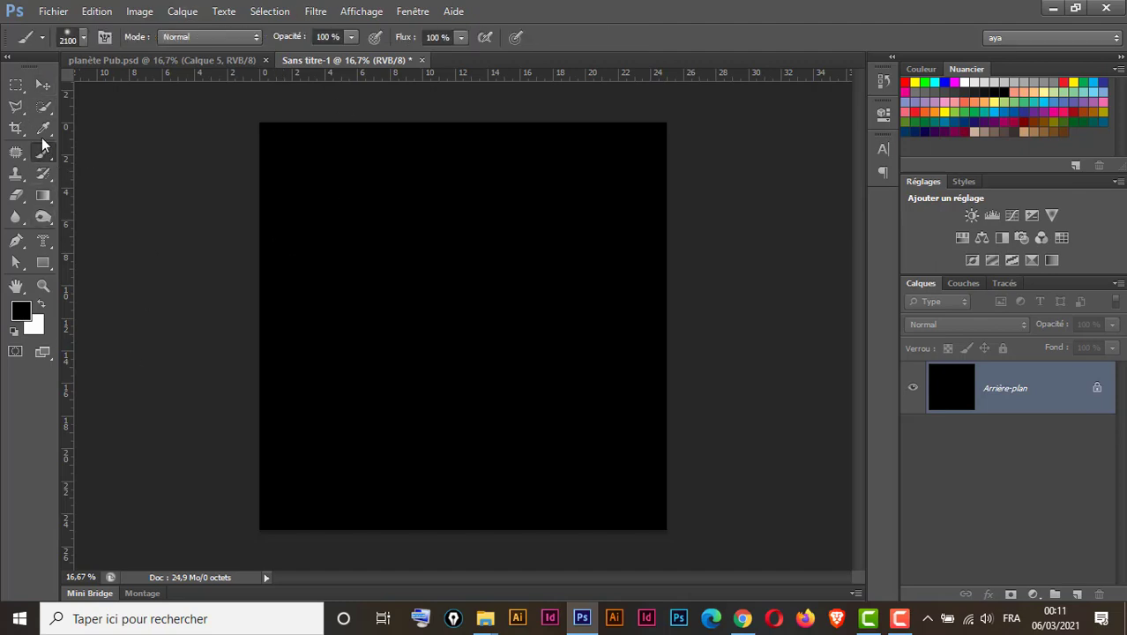
click(84, 38)
click(135, 112)
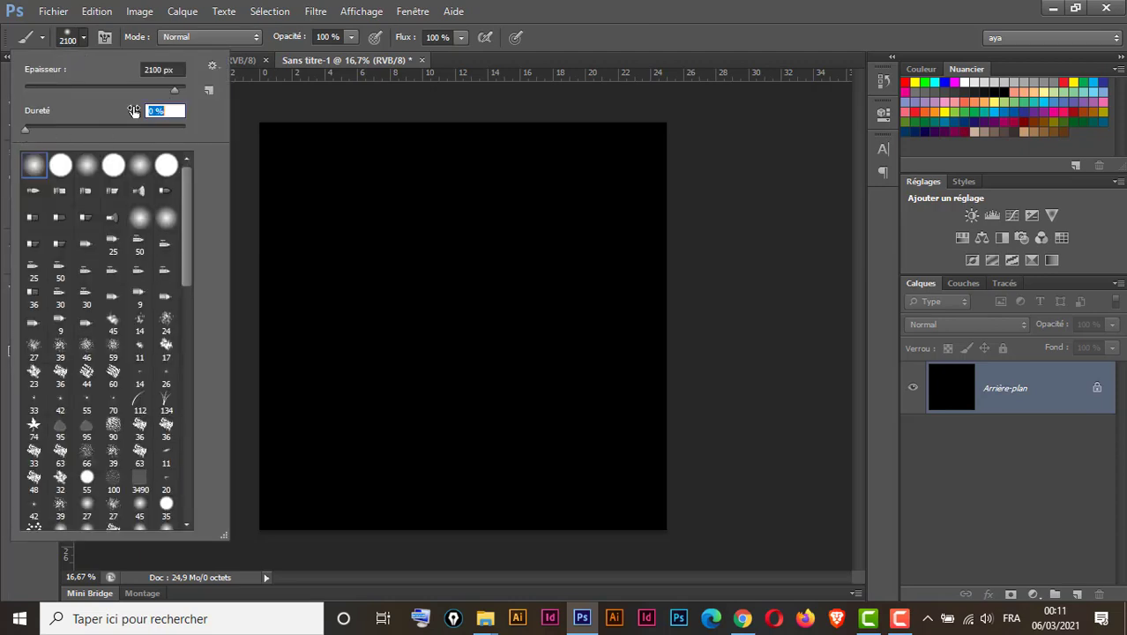
click(176, 90)
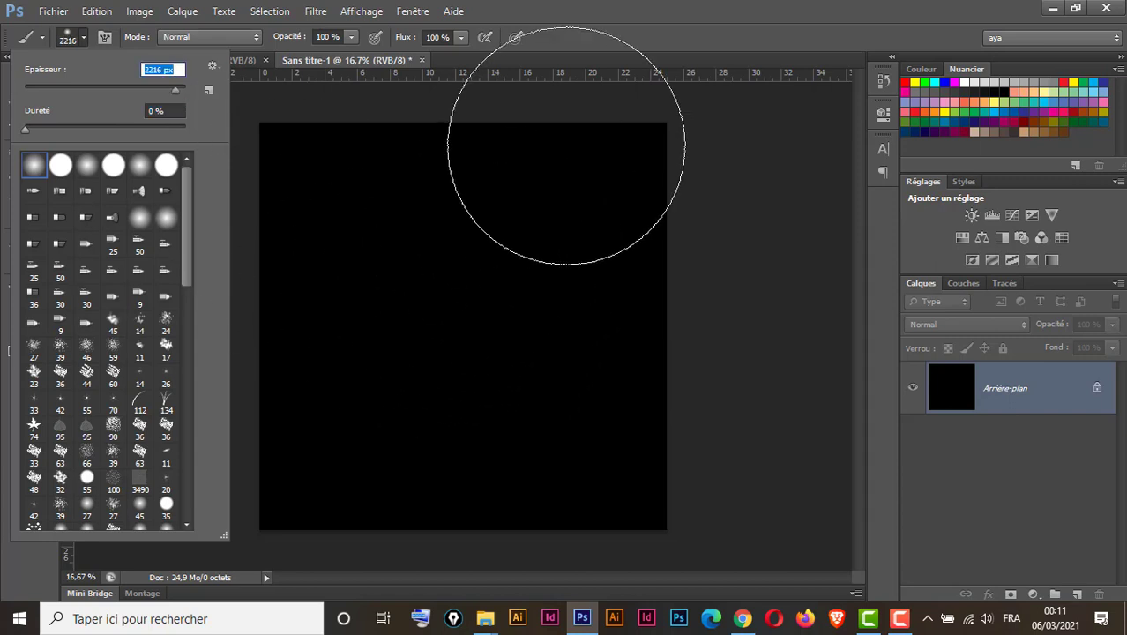
click(602, 18)
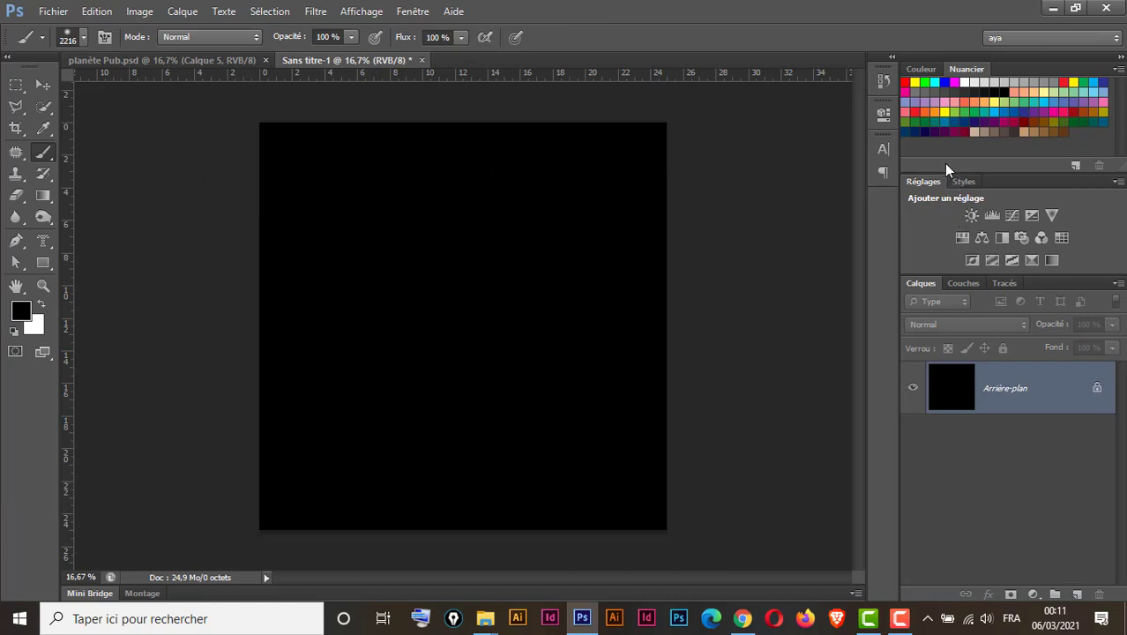
click(928, 111)
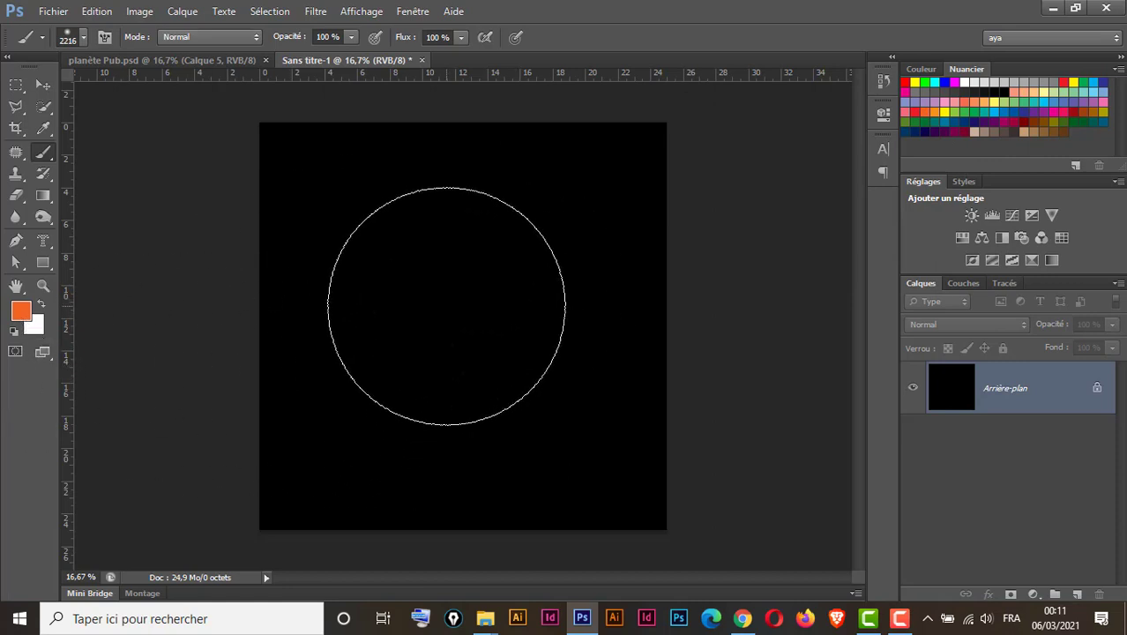
- Add a new layer and paint a soft orange glow in the centre of the canvas with two overlapping dabs
click(1077, 595)
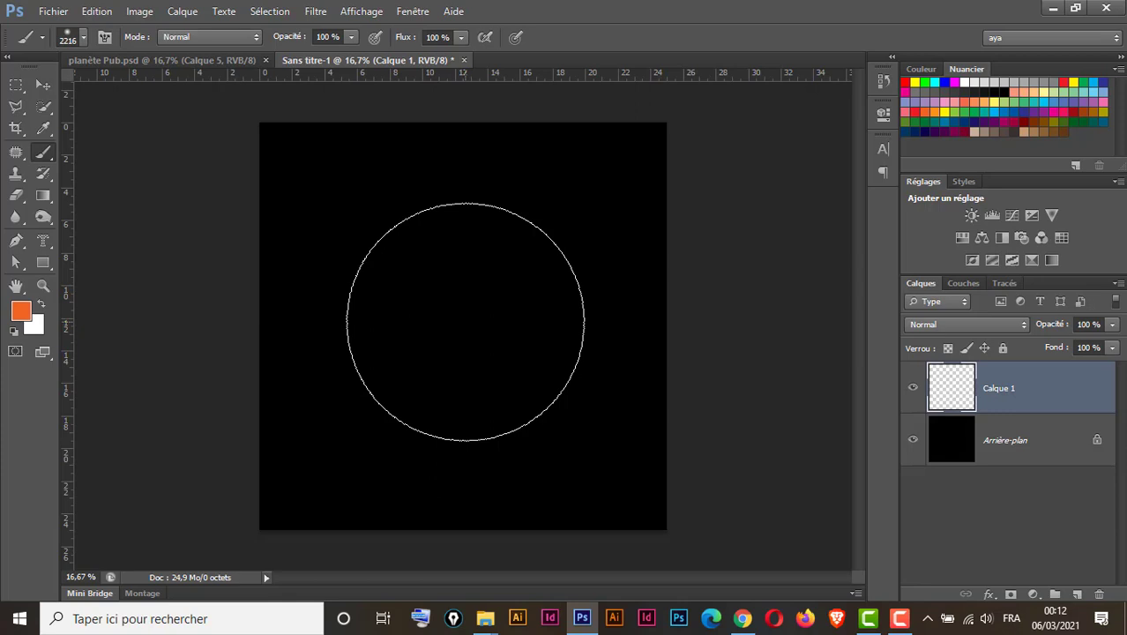
click(466, 321)
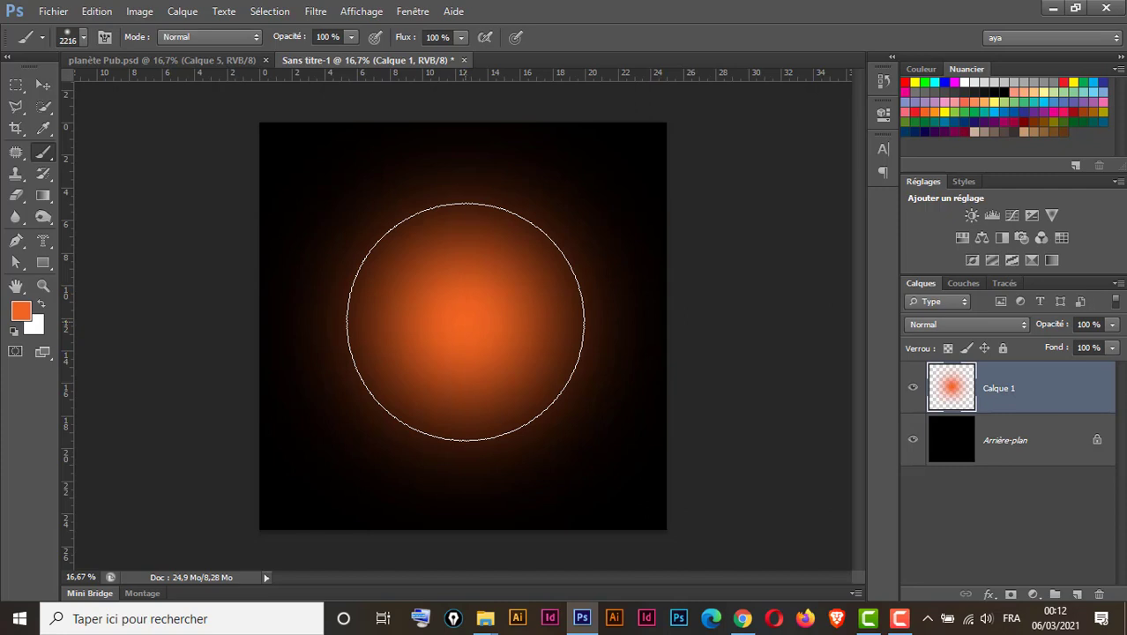
click(464, 321)
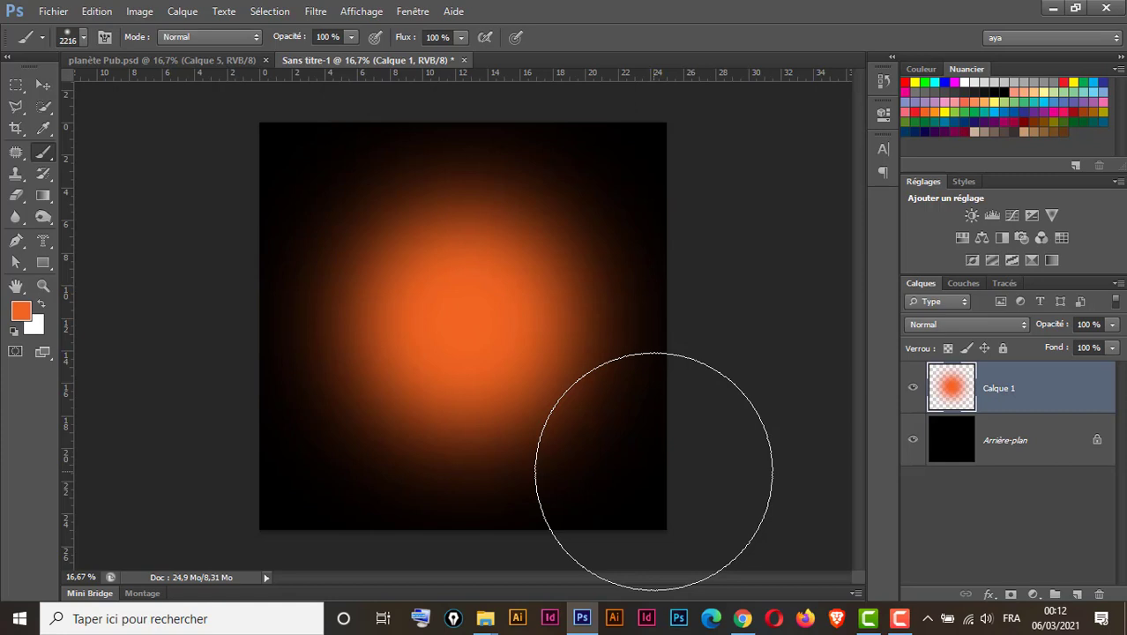
- Add a gradient overlay to Calque 1 using the foreground-to-background gradient preset
double_click(1052, 391)
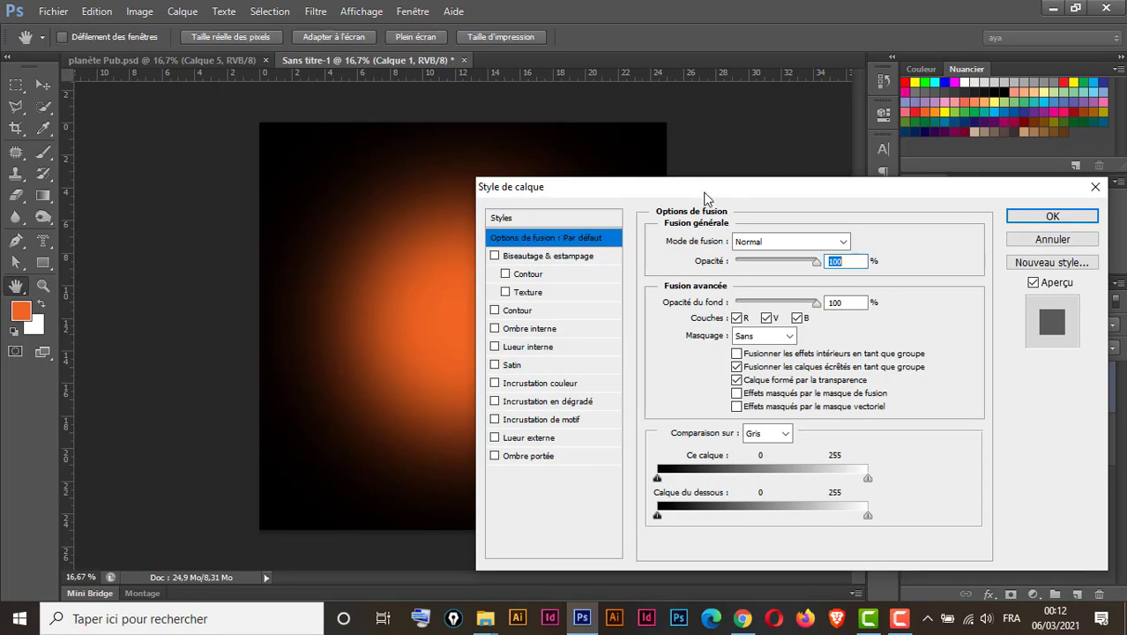
drag(705, 196, 779, 106)
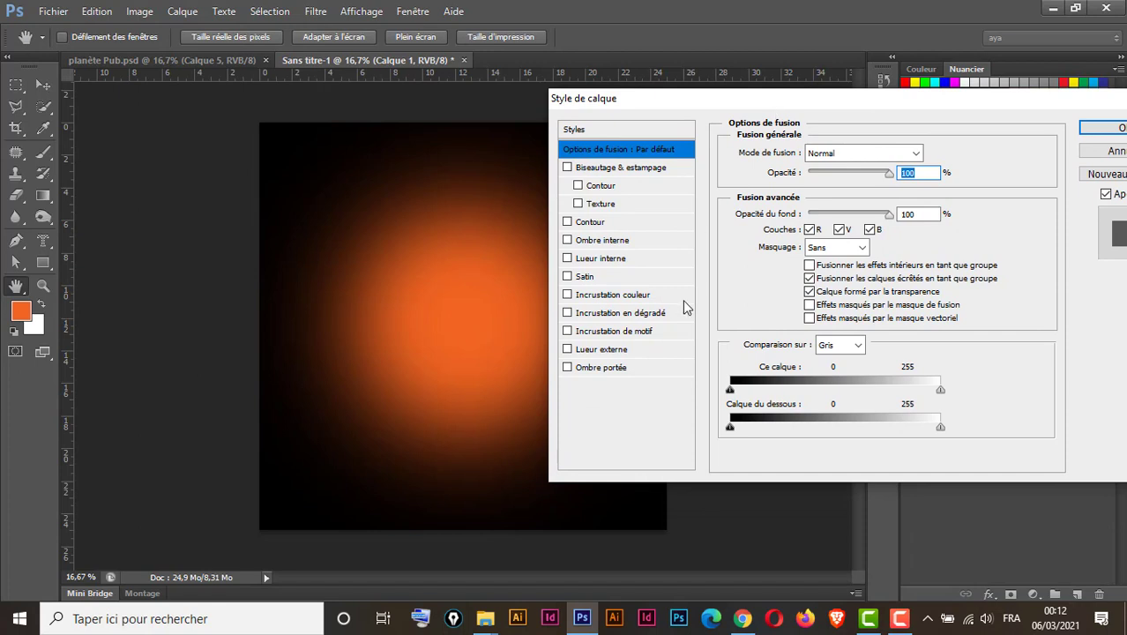
click(628, 315)
drag(742, 104, 778, 149)
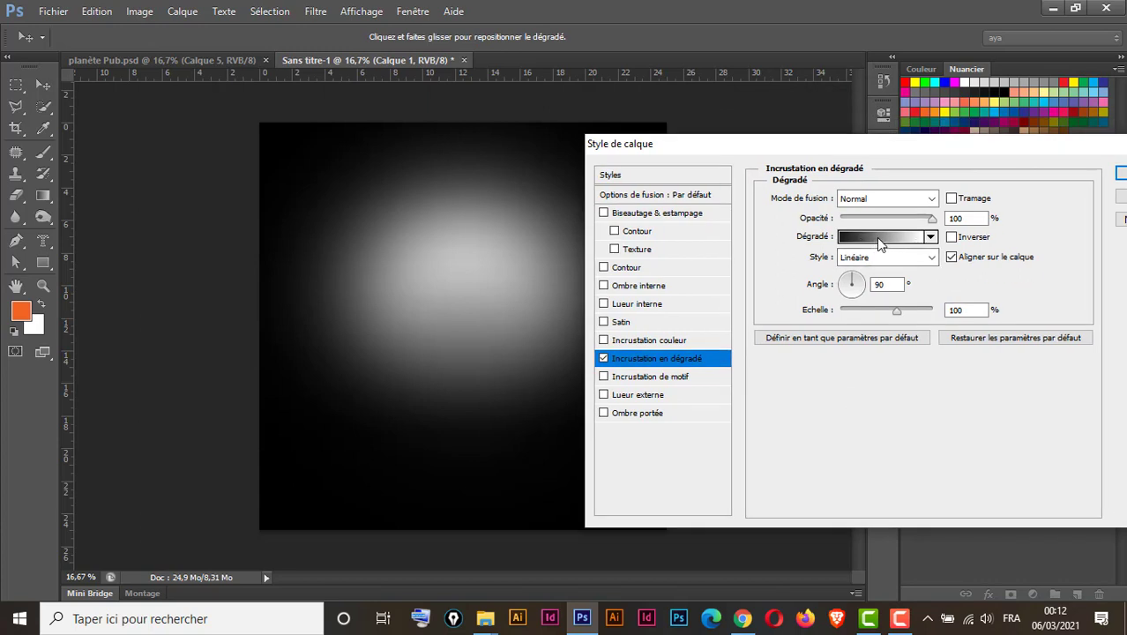
click(876, 237)
drag(828, 178, 776, 201)
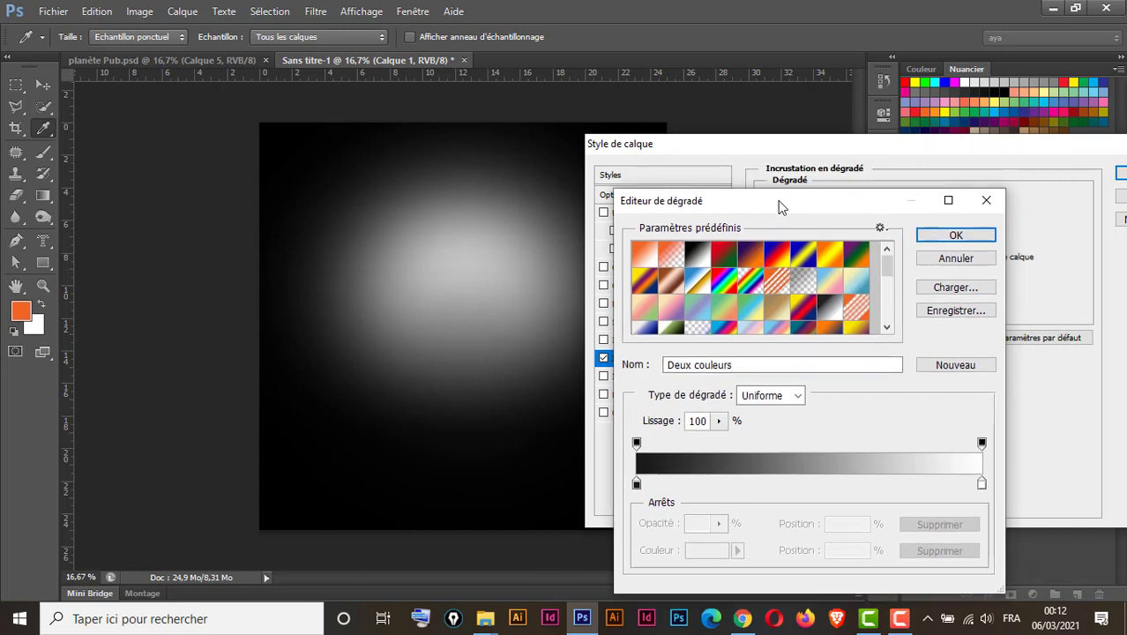
click(645, 258)
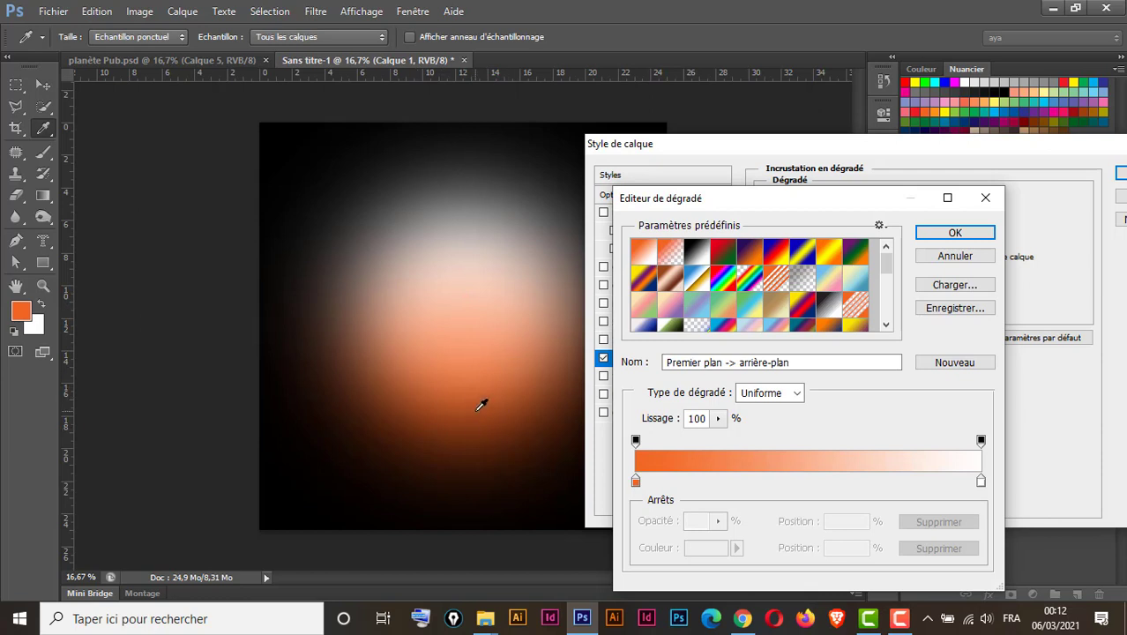
- Change the gradient's white end stop to bright green (50f706) and apply the gradient overlay to the layer
double_click(981, 484)
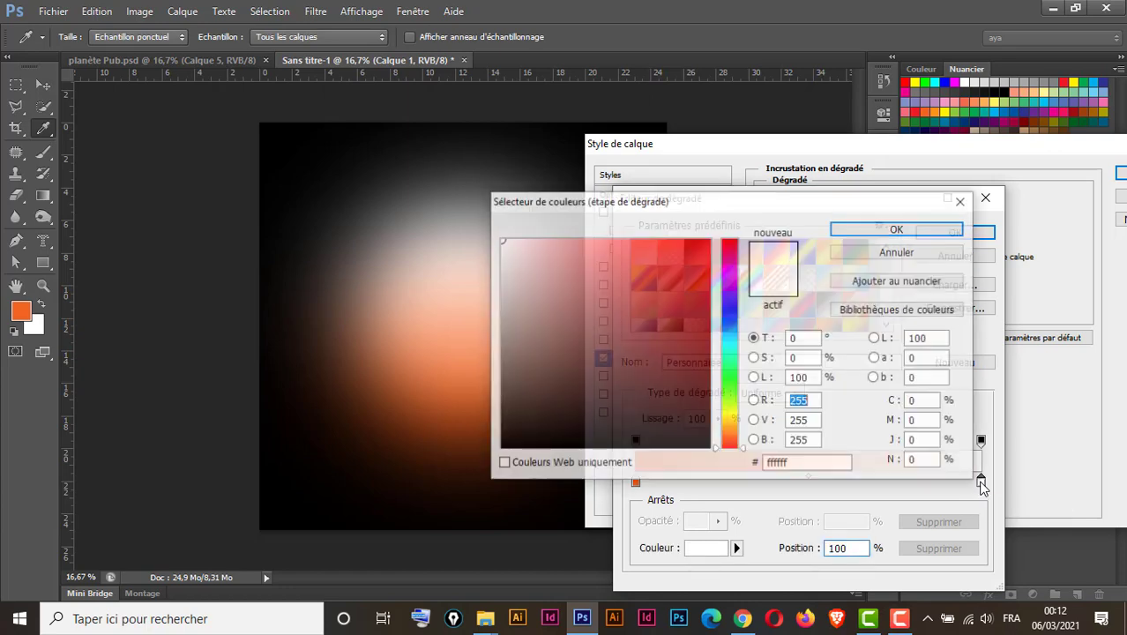
click(730, 389)
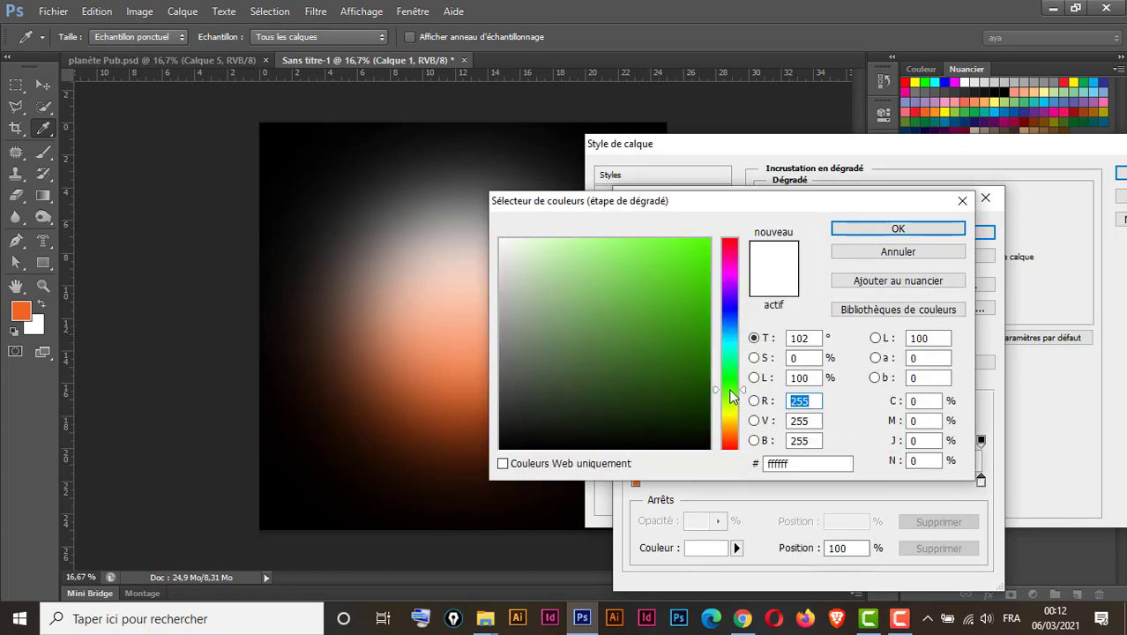
click(704, 245)
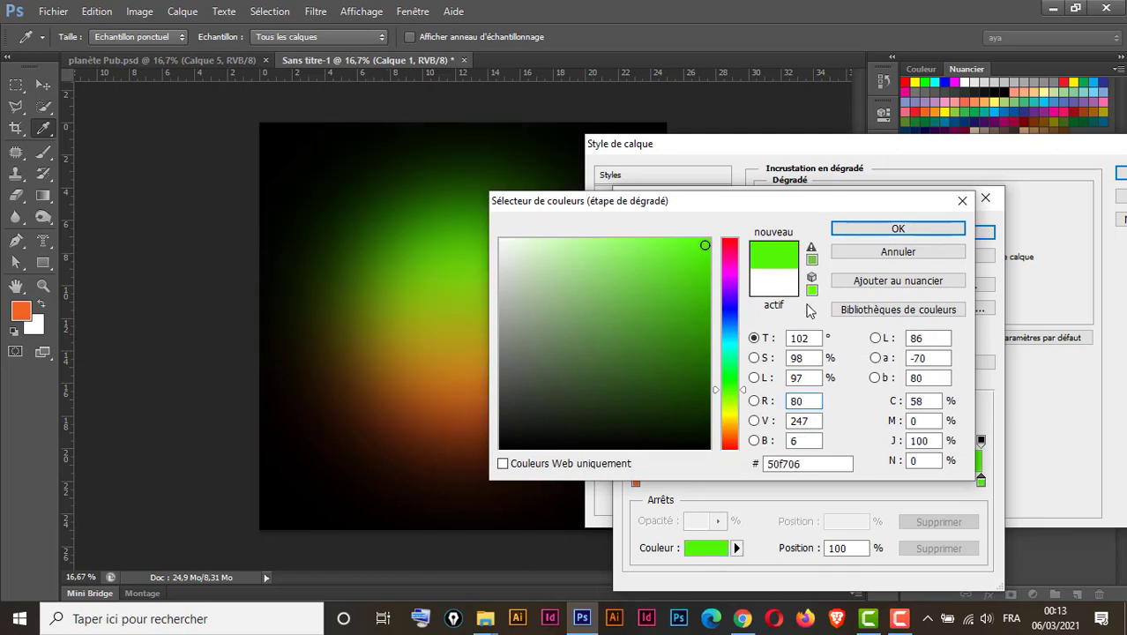
click(877, 229)
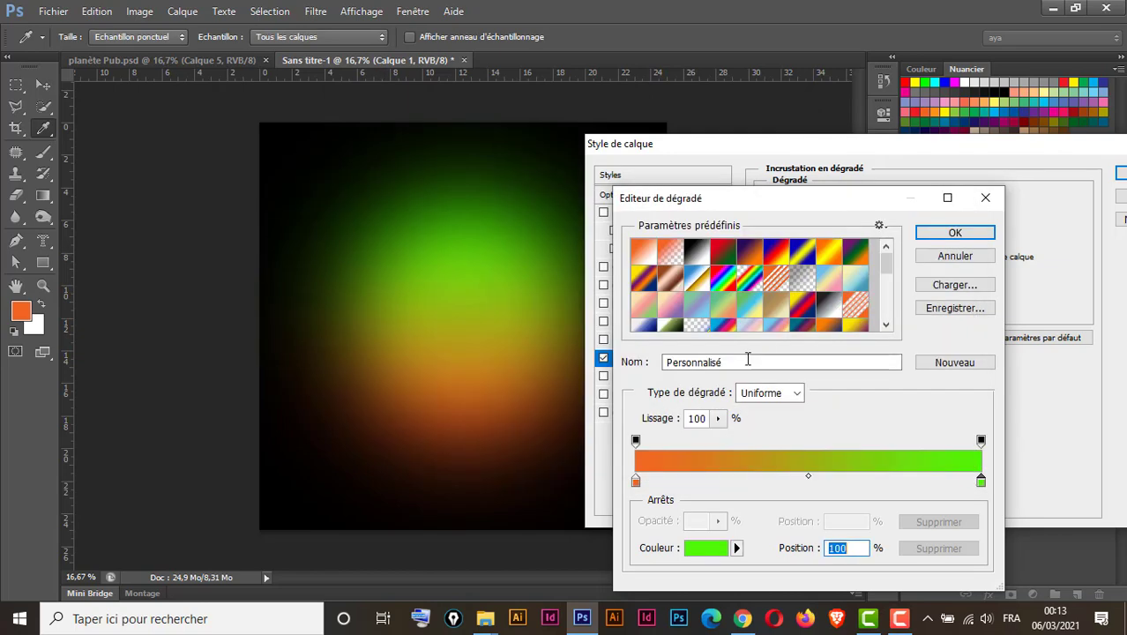
click(957, 232)
drag(892, 150, 726, 137)
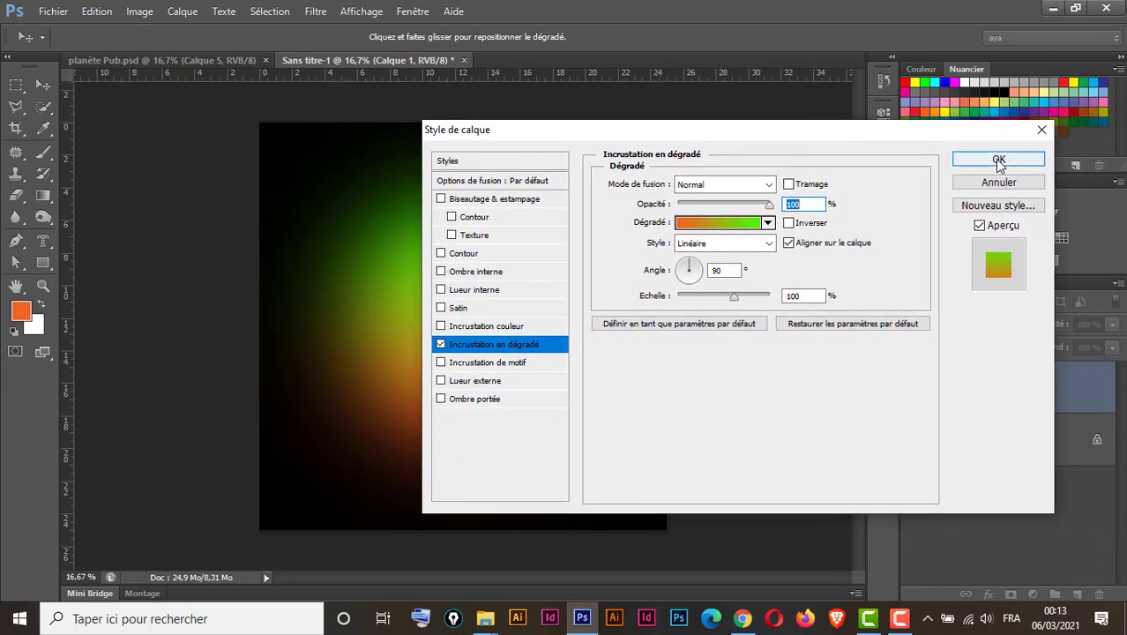
click(999, 161)
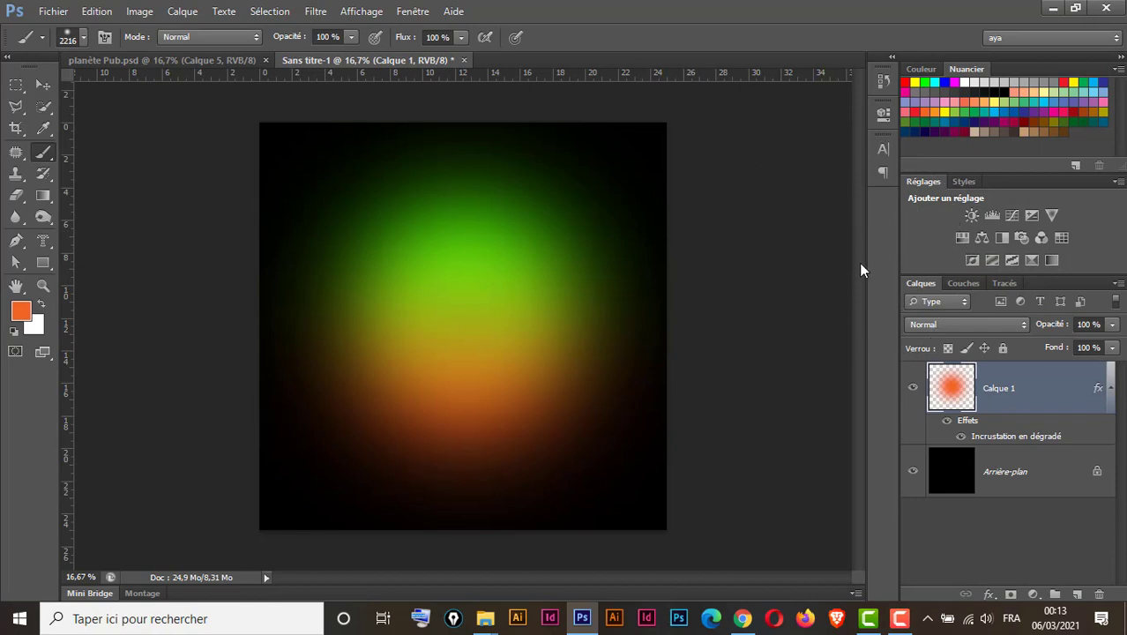
- Examine the background texture of the finished artwork in planète Pub.psd, and return to the new document
click(42, 85)
click(139, 61)
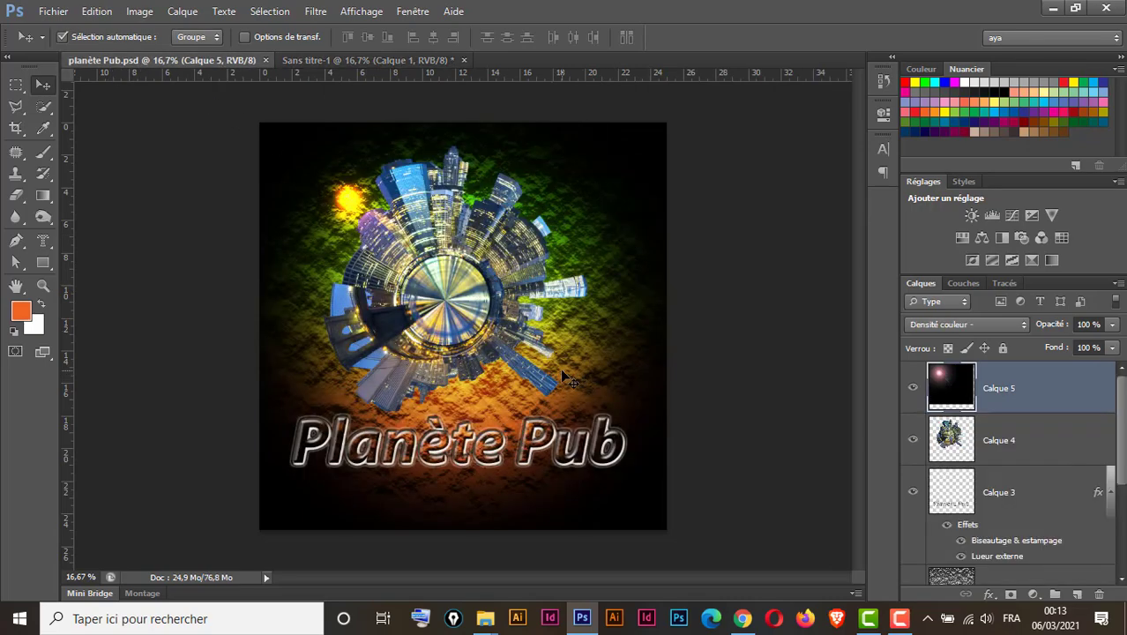
key(ctrl+plus)
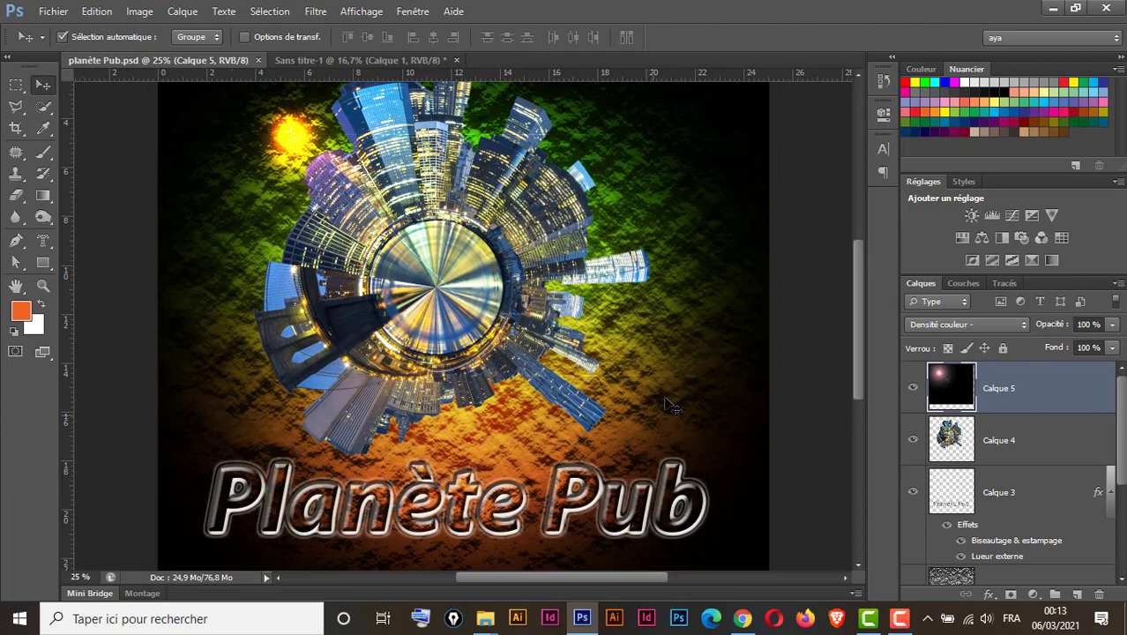
click(331, 60)
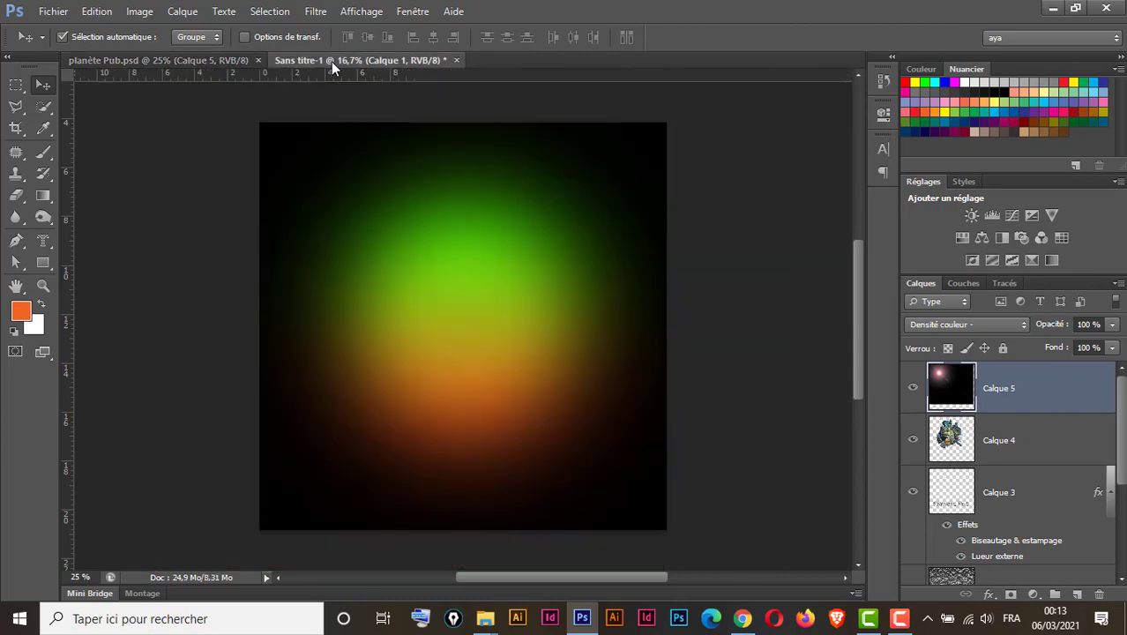
- Add a new layer above Calque 1 and render the Clouds filter on it with the default black and white colours
click(1078, 596)
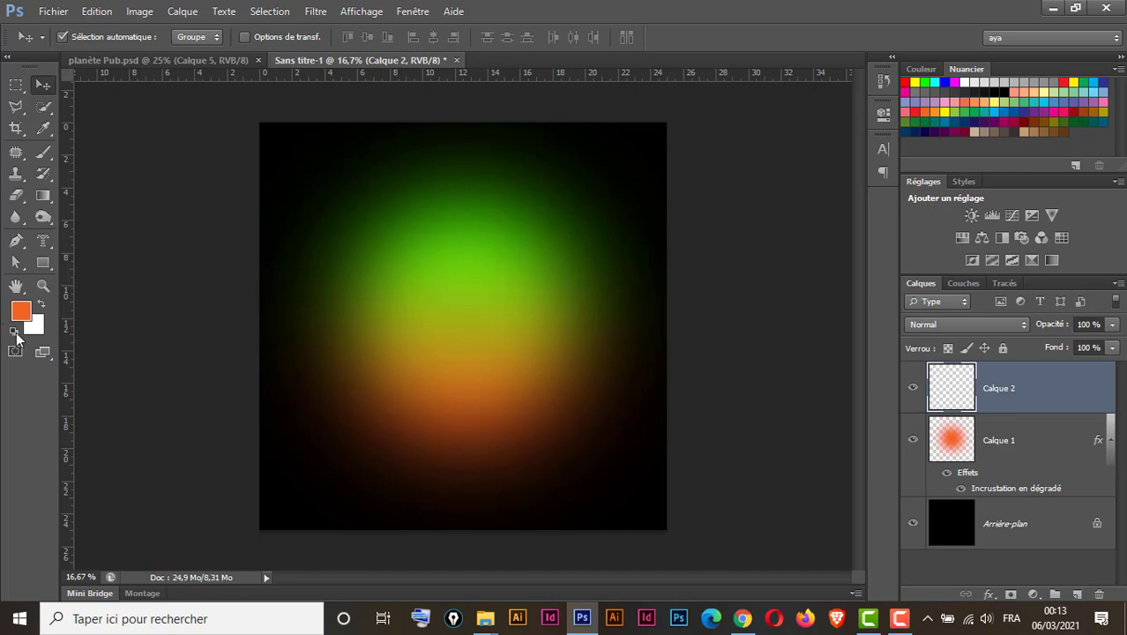
click(14, 334)
click(318, 13)
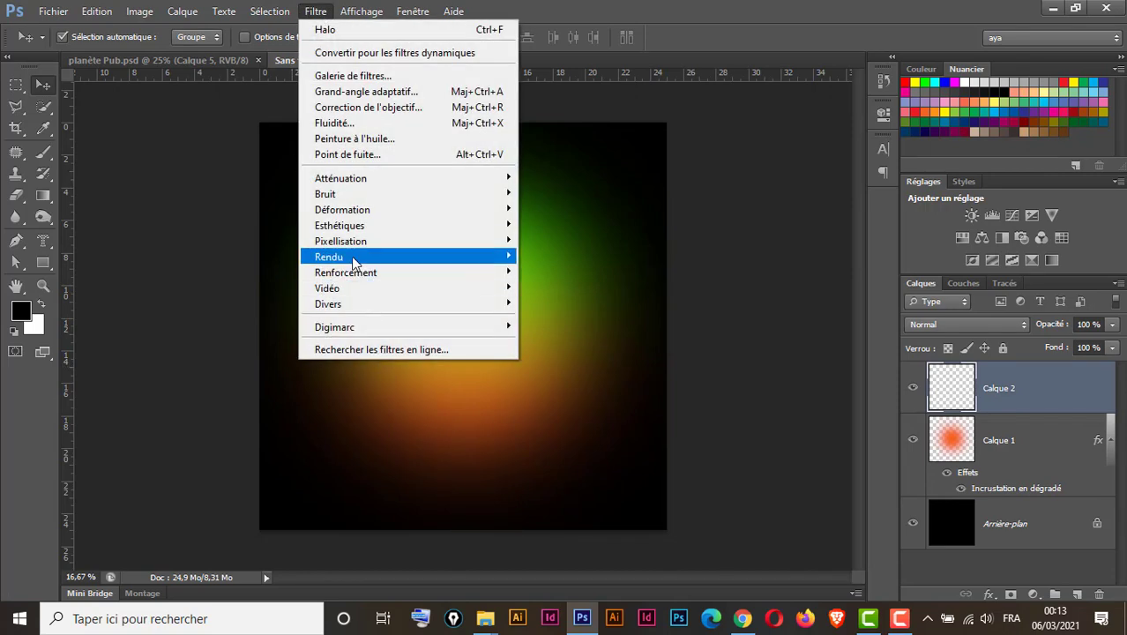
mouse_move(432, 255)
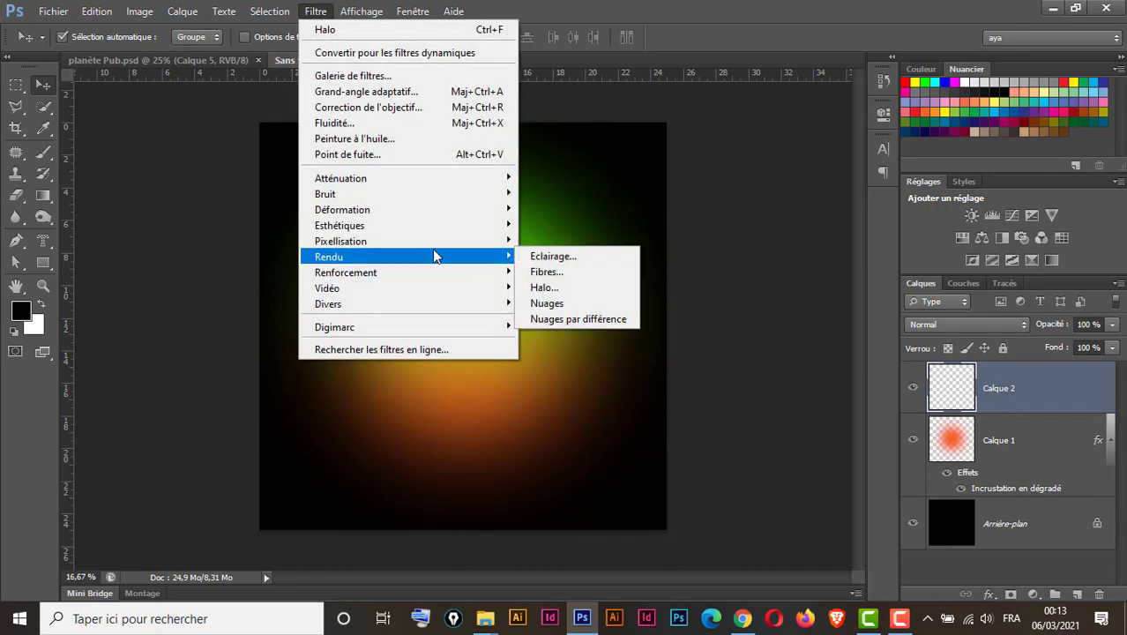
click(559, 305)
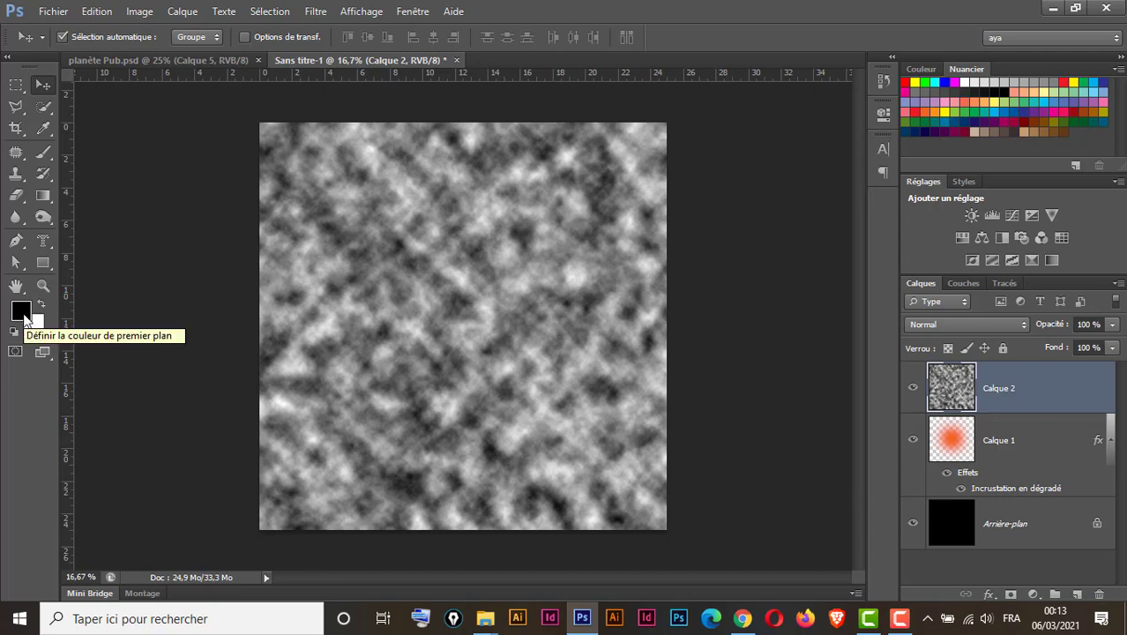
- Set the foreground colour to bright turquoise and render the Clouds filter on Calque 2
click(22, 312)
click(725, 344)
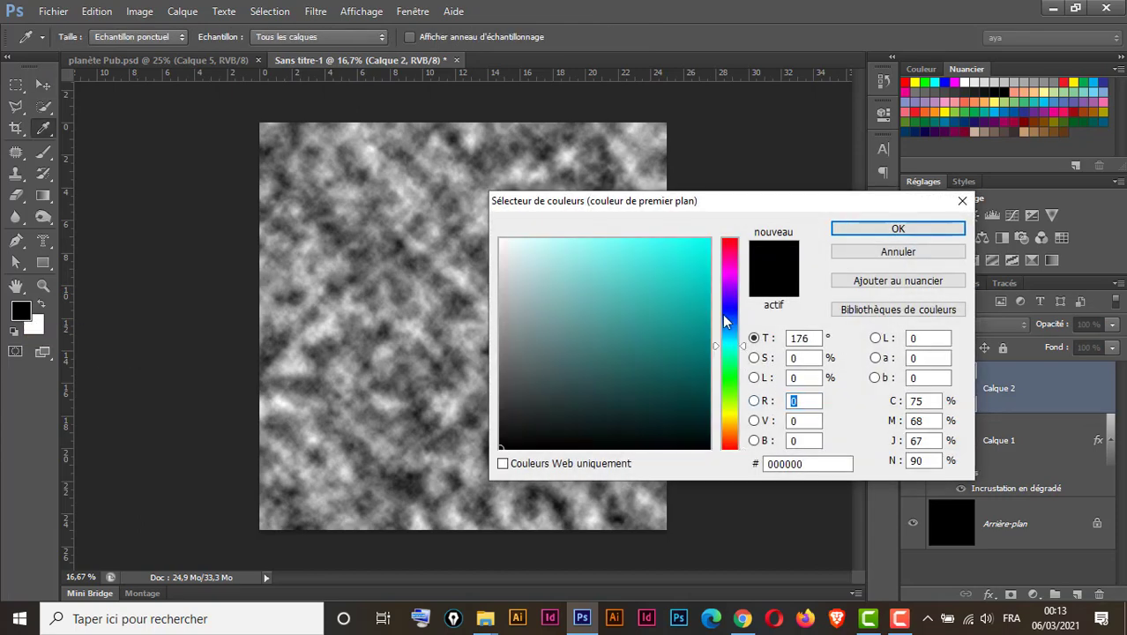
click(703, 256)
click(898, 228)
key(v)
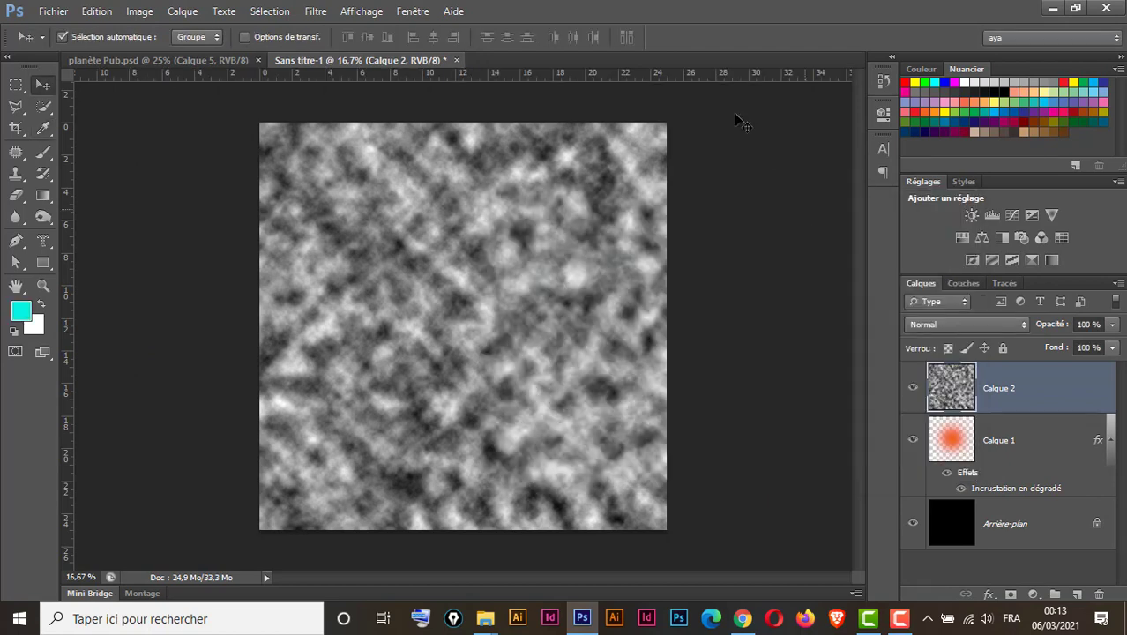
click(316, 11)
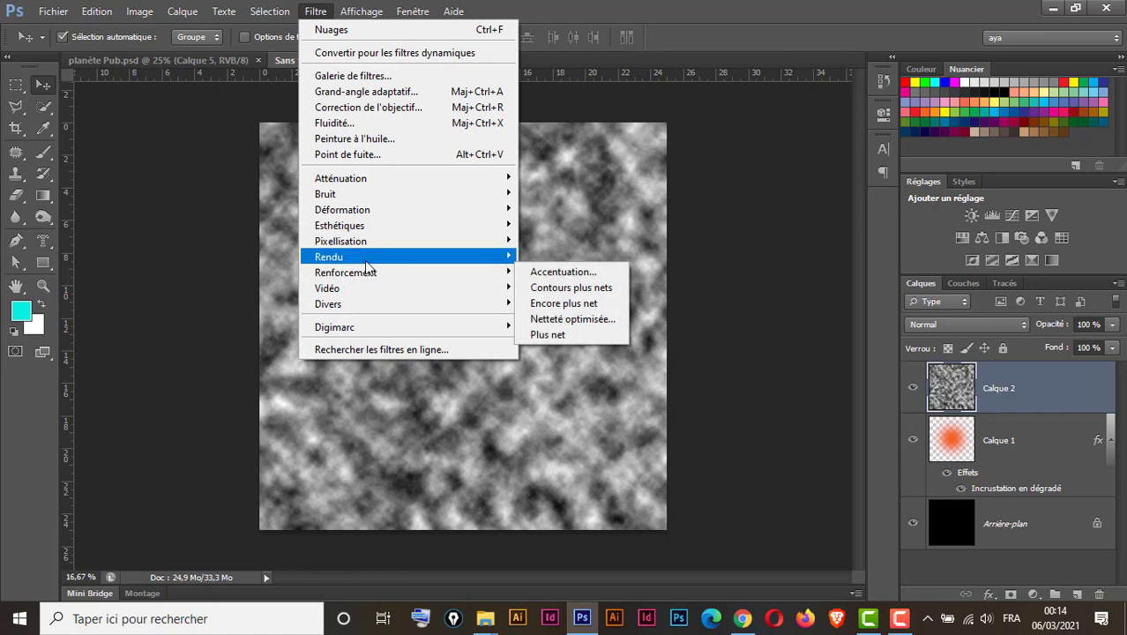
mouse_move(375, 257)
click(560, 305)
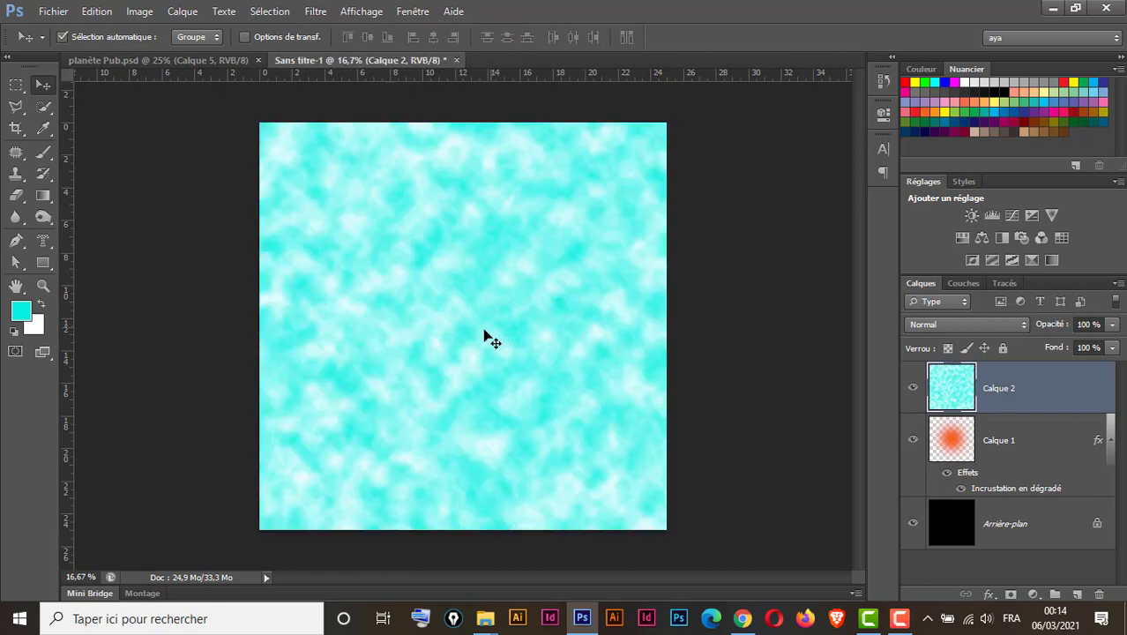
- Restore the default black and white colours and render the Clouds filter again on Calque 2
click(14, 332)
click(315, 11)
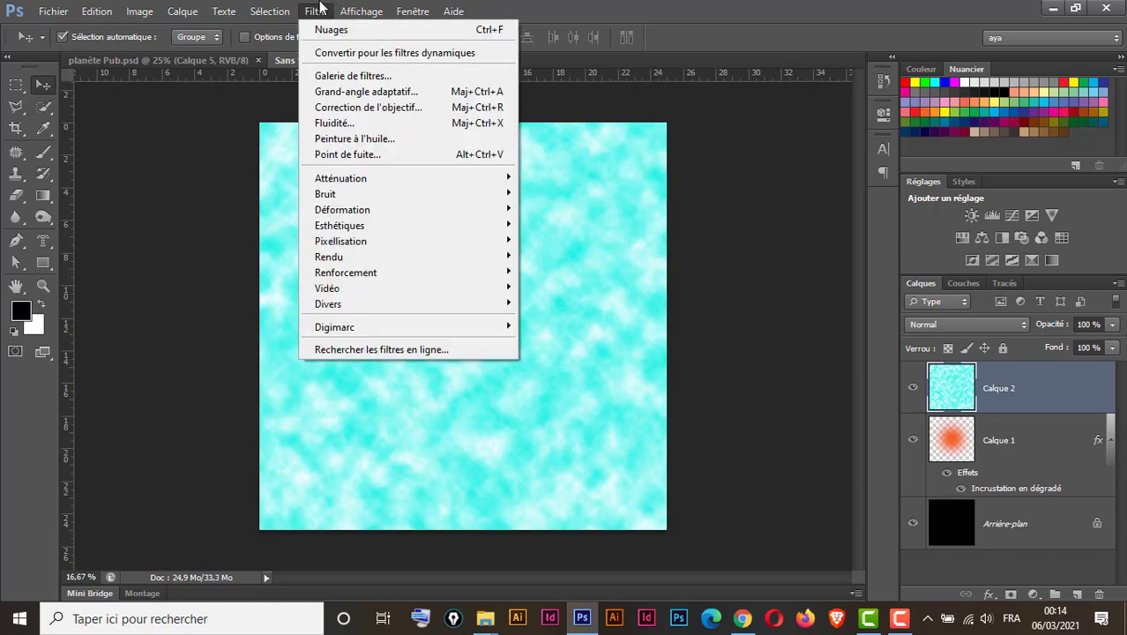
mouse_move(369, 258)
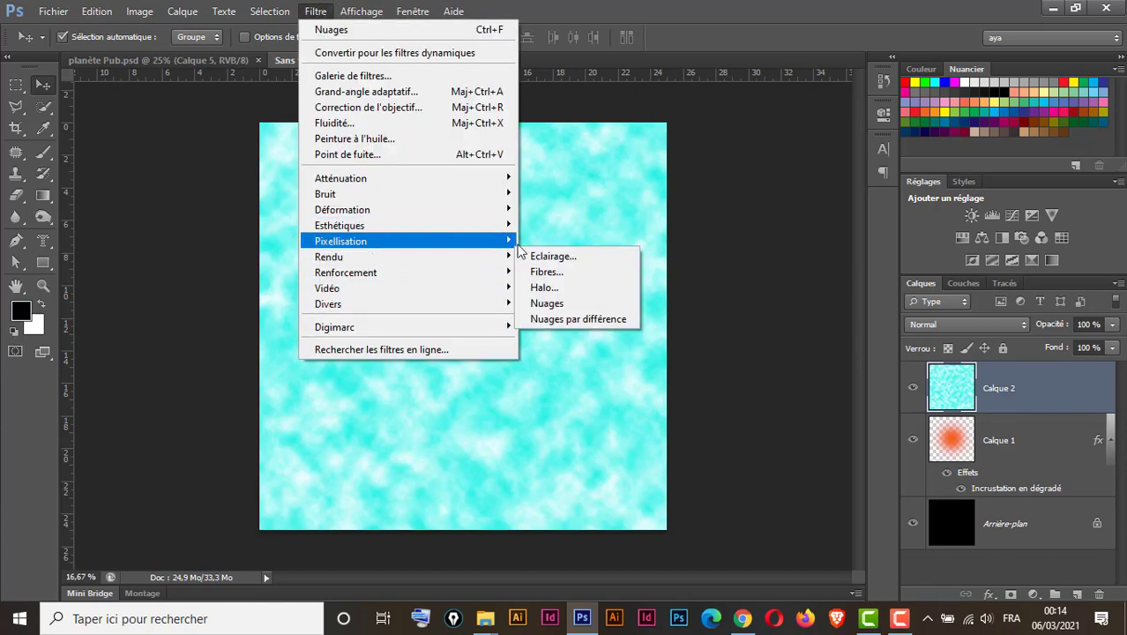
click(557, 303)
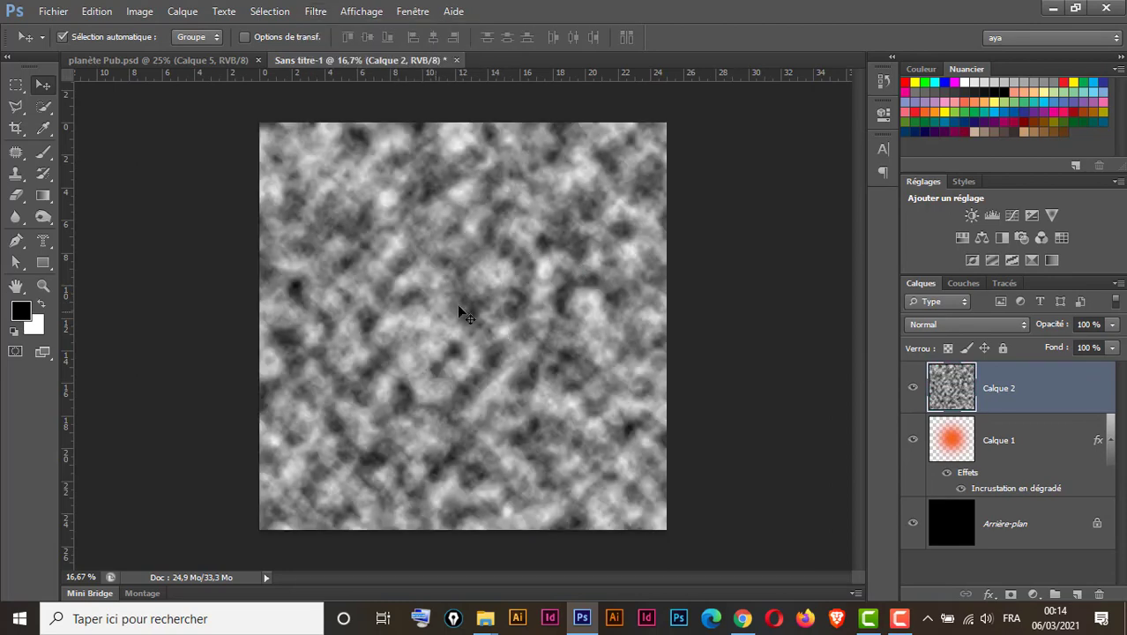
- Apply the Bas-relief sketch filter to Calque 2 with detail 13, smoothing 2 and light from Bas, after previewing Chrome
click(316, 11)
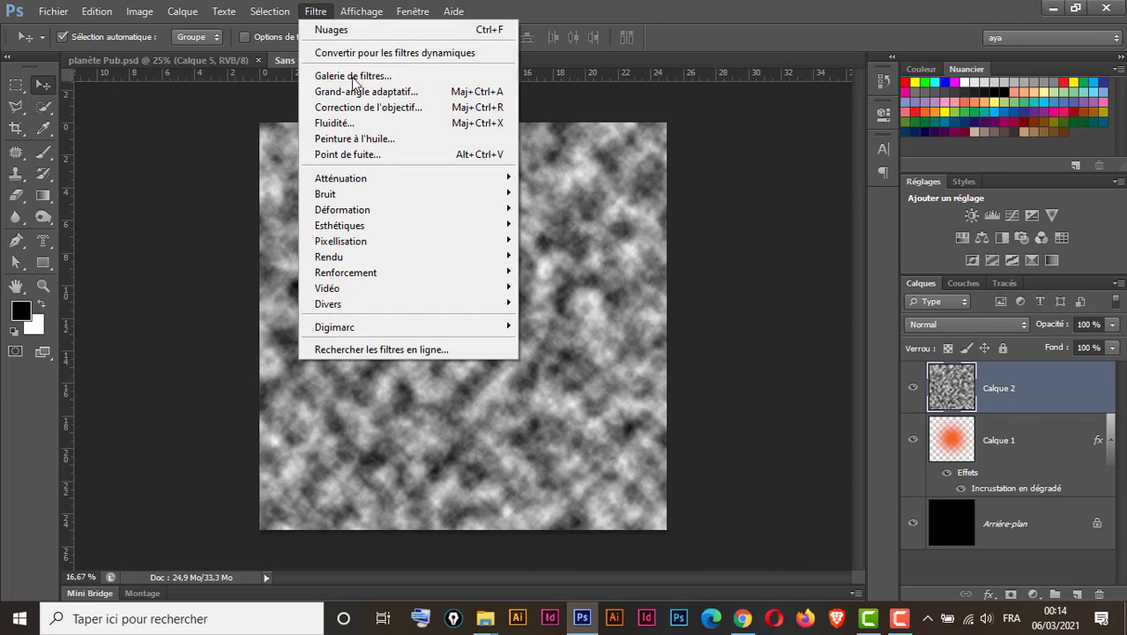
key(Escape)
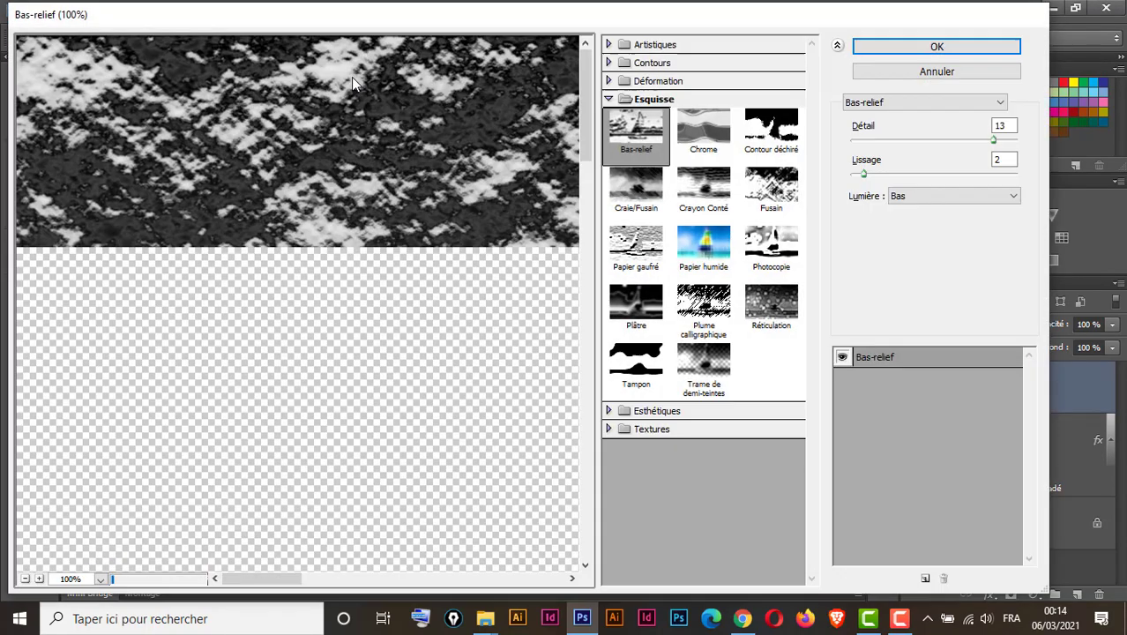
click(609, 100)
click(608, 100)
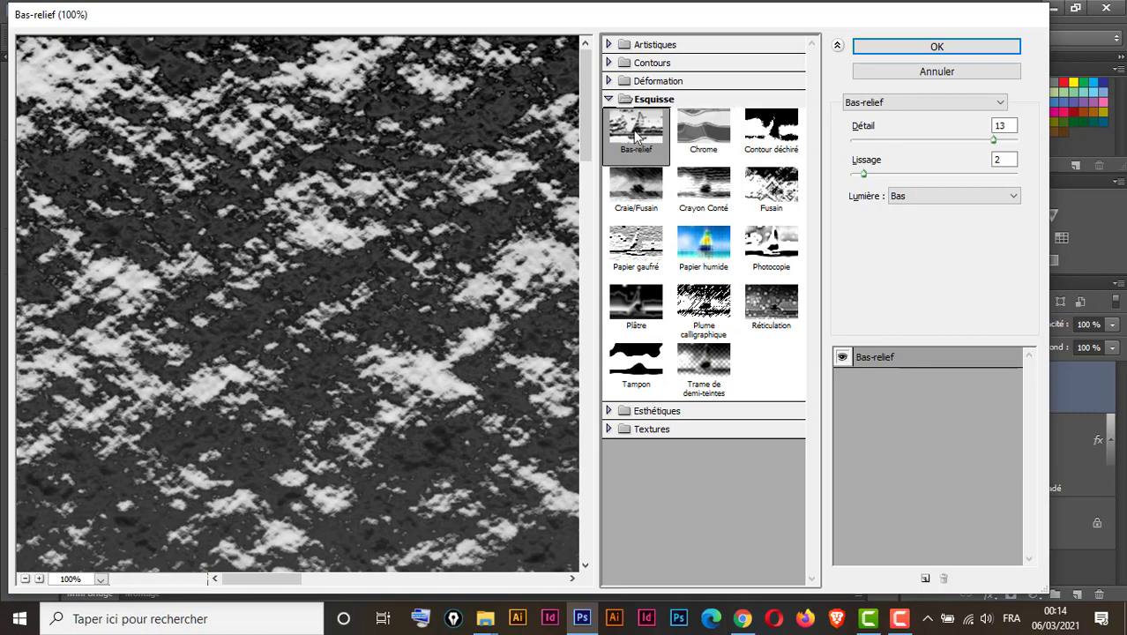
click(711, 130)
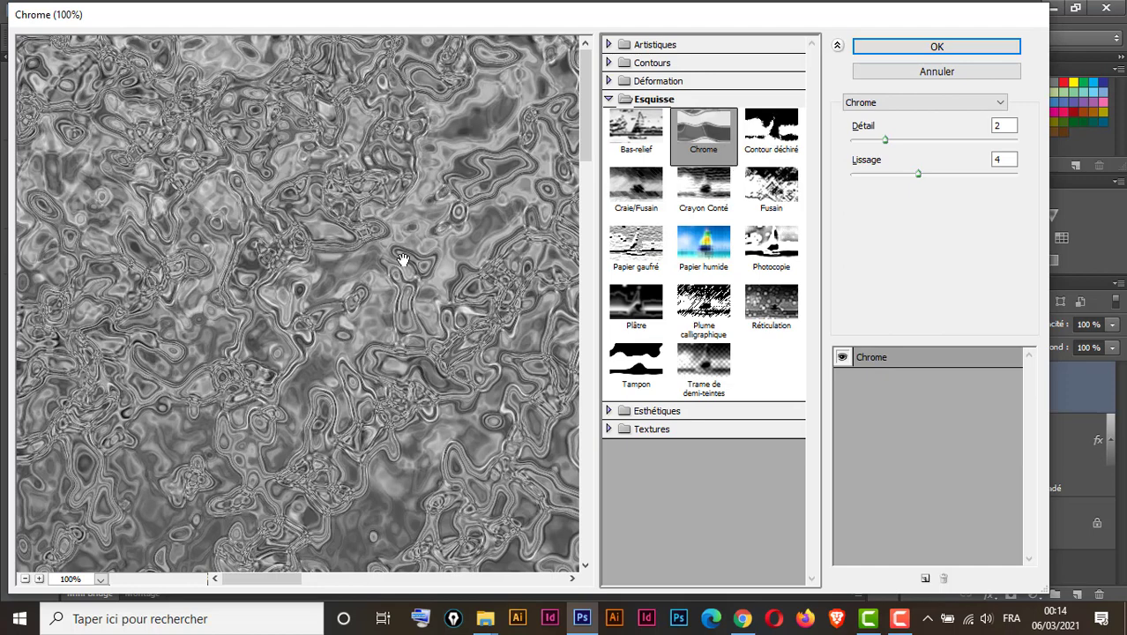
click(642, 137)
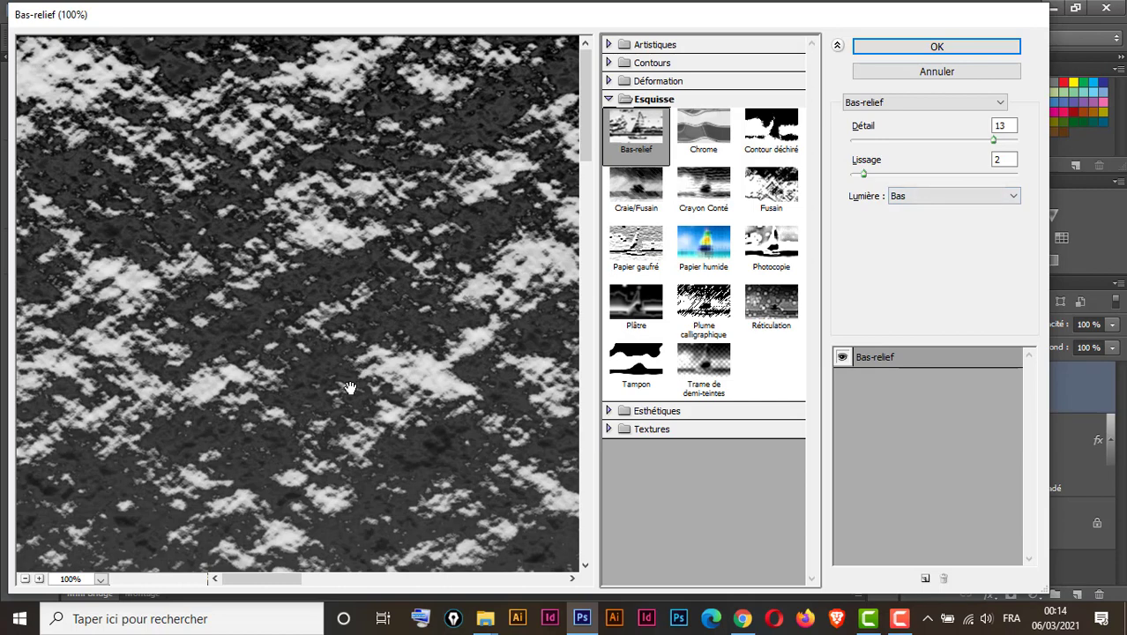
click(940, 48)
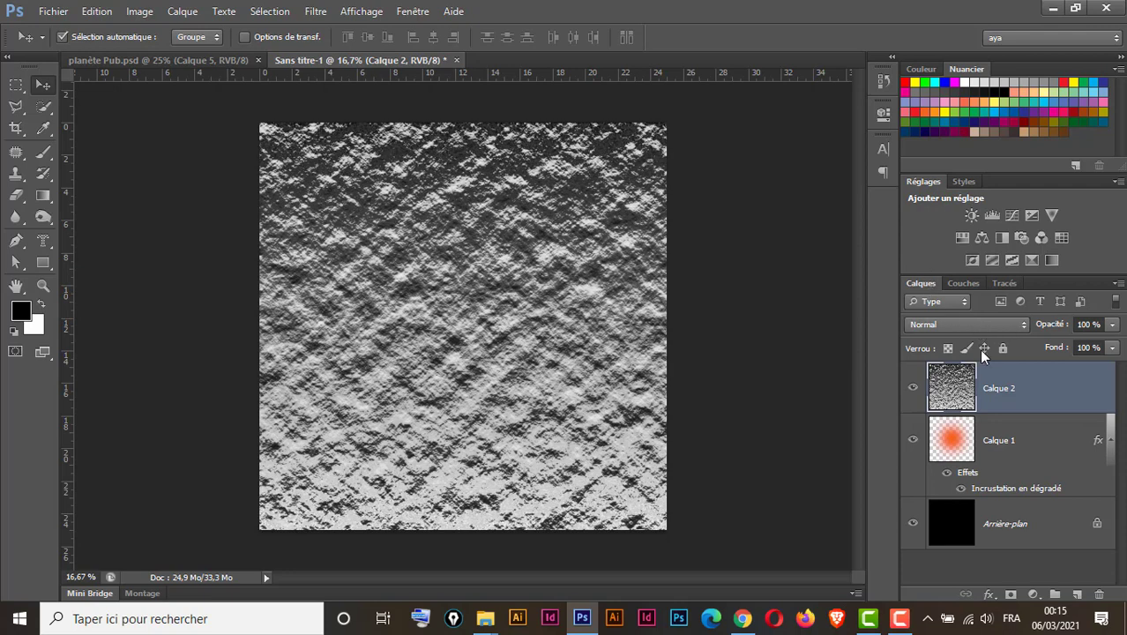
- Set Calque 2's blending mode to Incrustation and compare the result with the finished artwork in planète Pub.psd
click(982, 326)
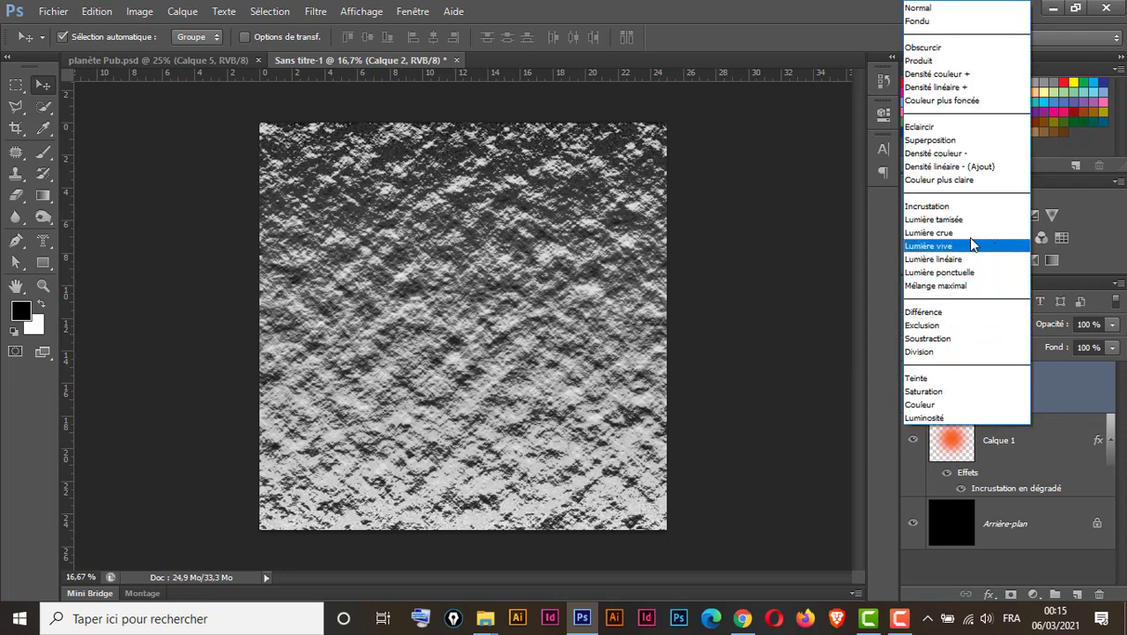
click(927, 207)
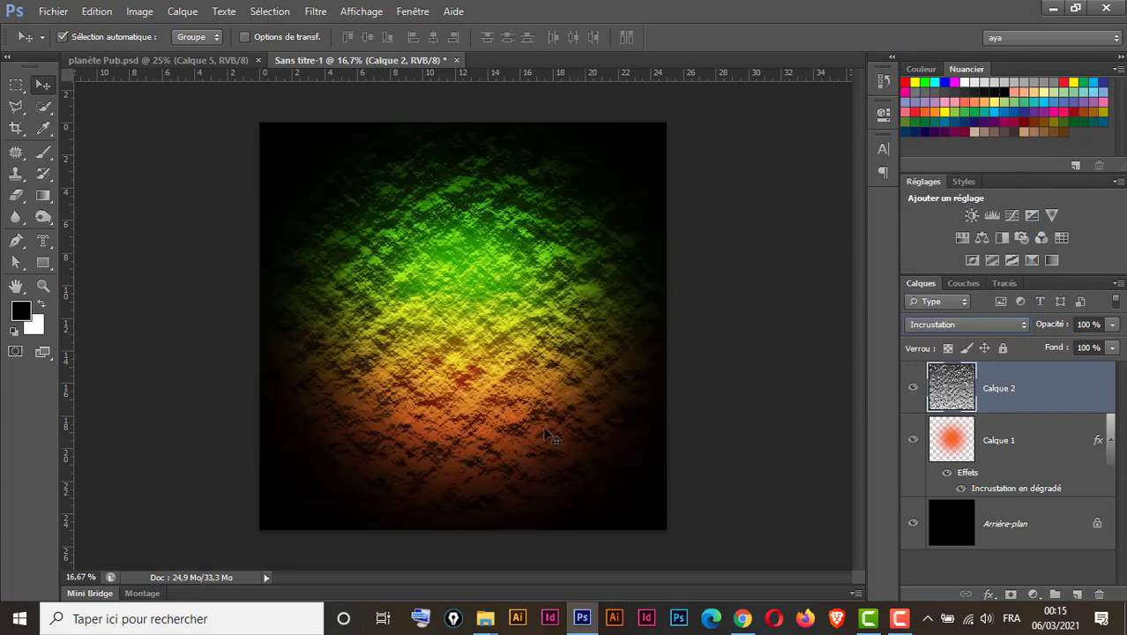
click(196, 61)
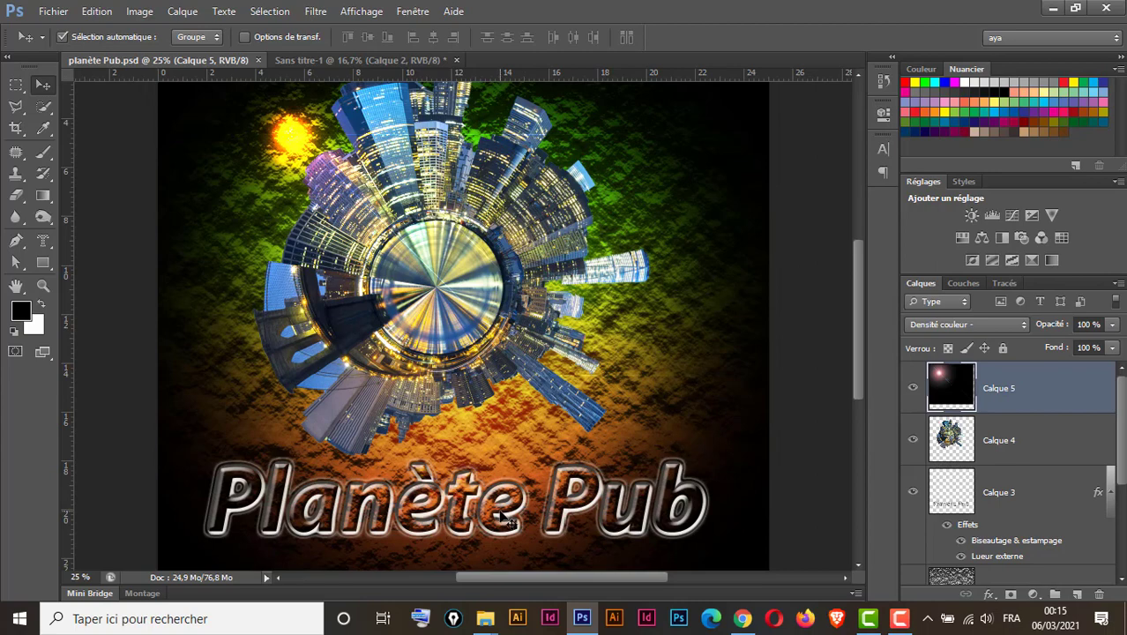
click(357, 59)
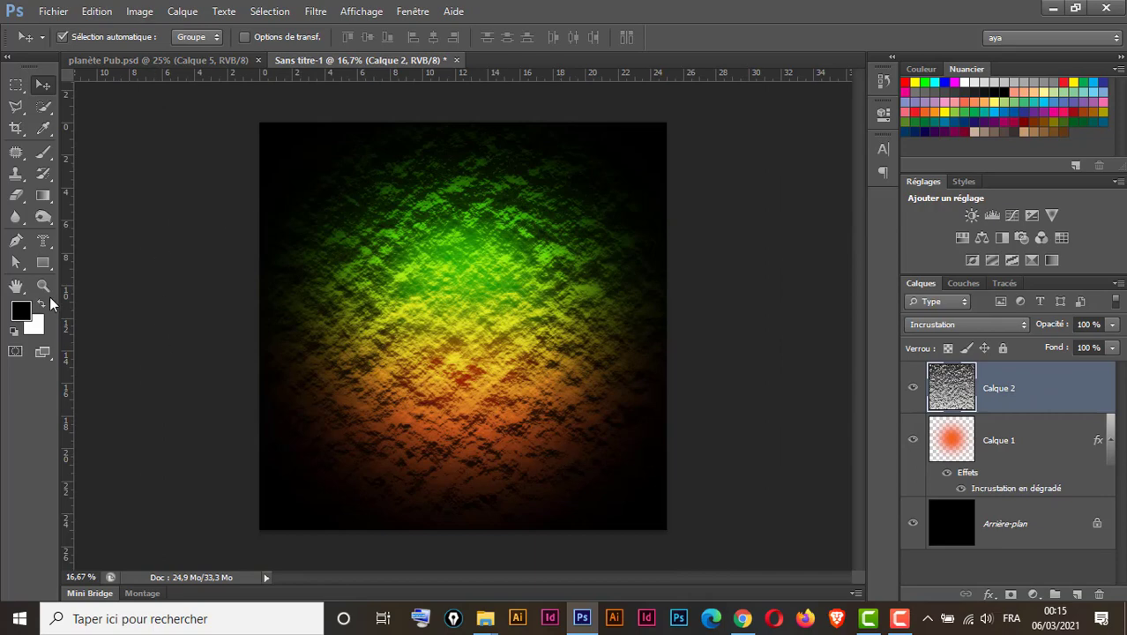
- Create a "Planète Pub" text selection across the lower part of the canvas with the horizontal type mask tool at 110 pt
click(42, 240)
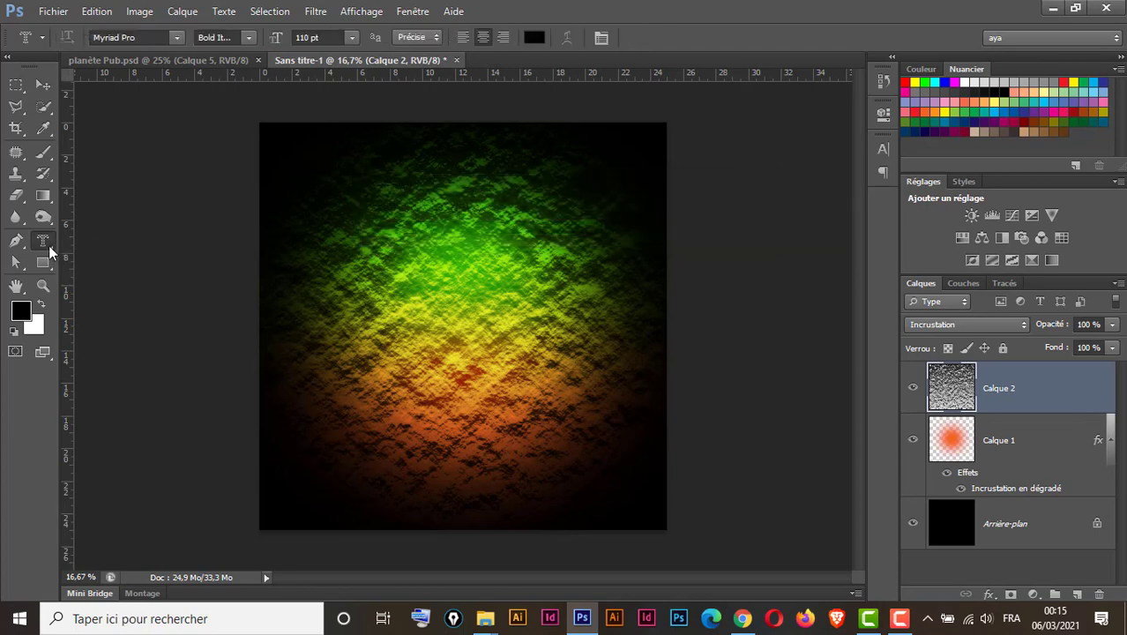
right_click(43, 240)
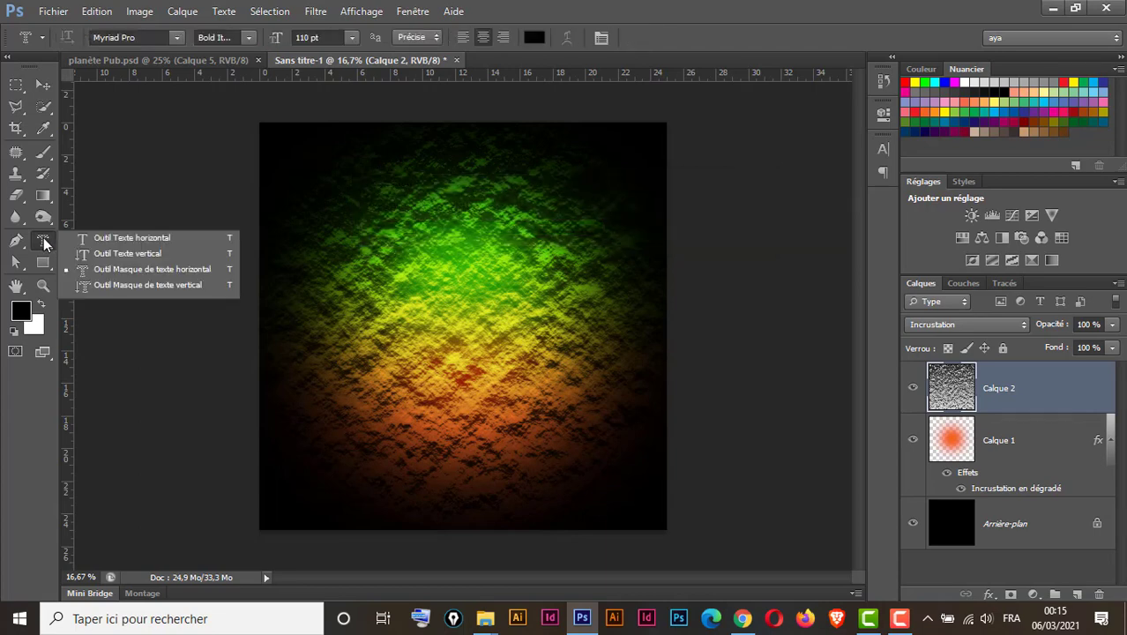
click(158, 269)
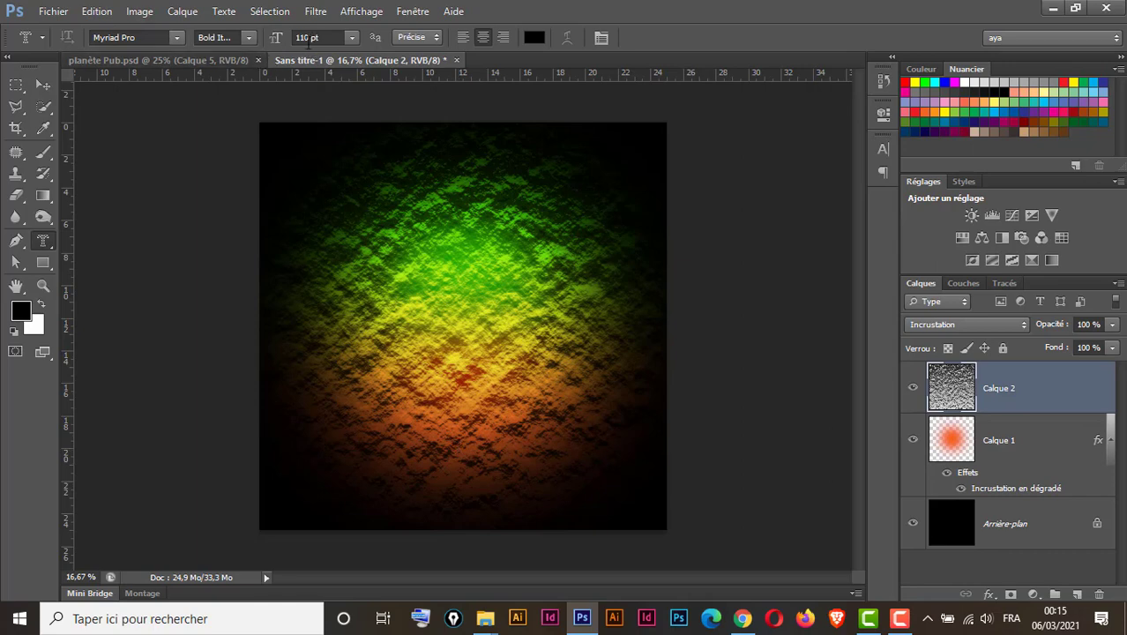
click(451, 439)
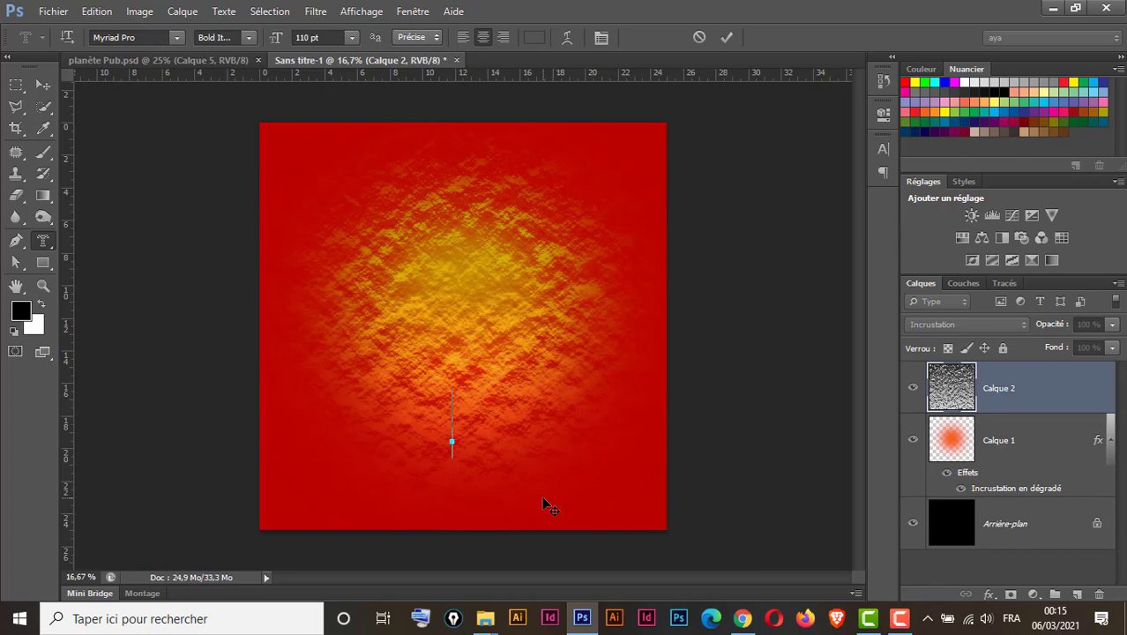
text(Pl)
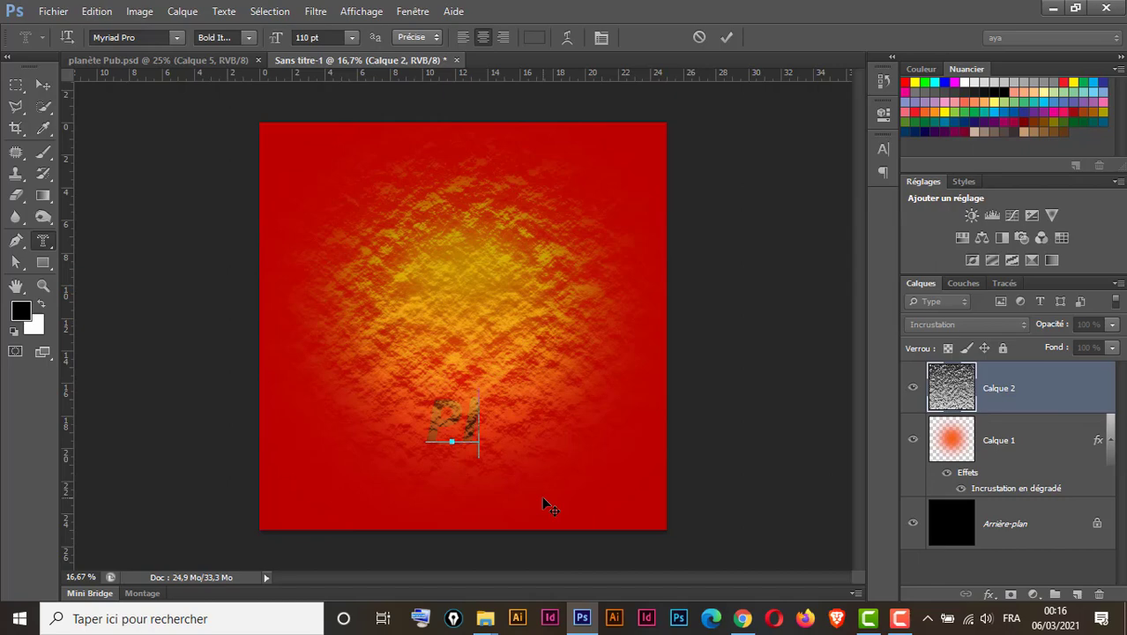
text(anè)
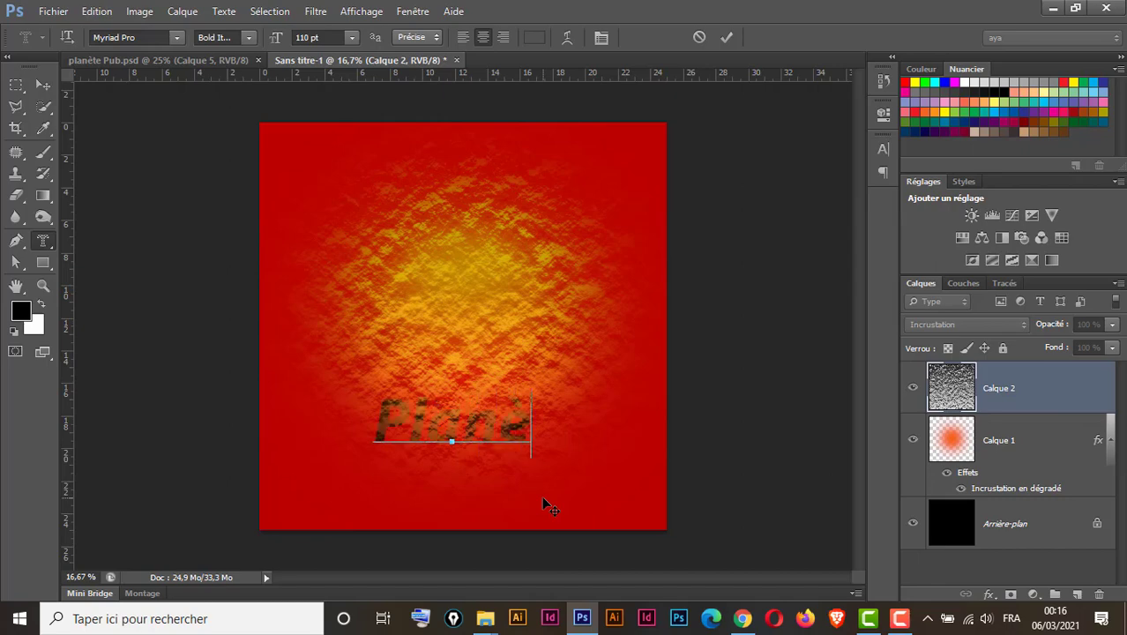
text(te)
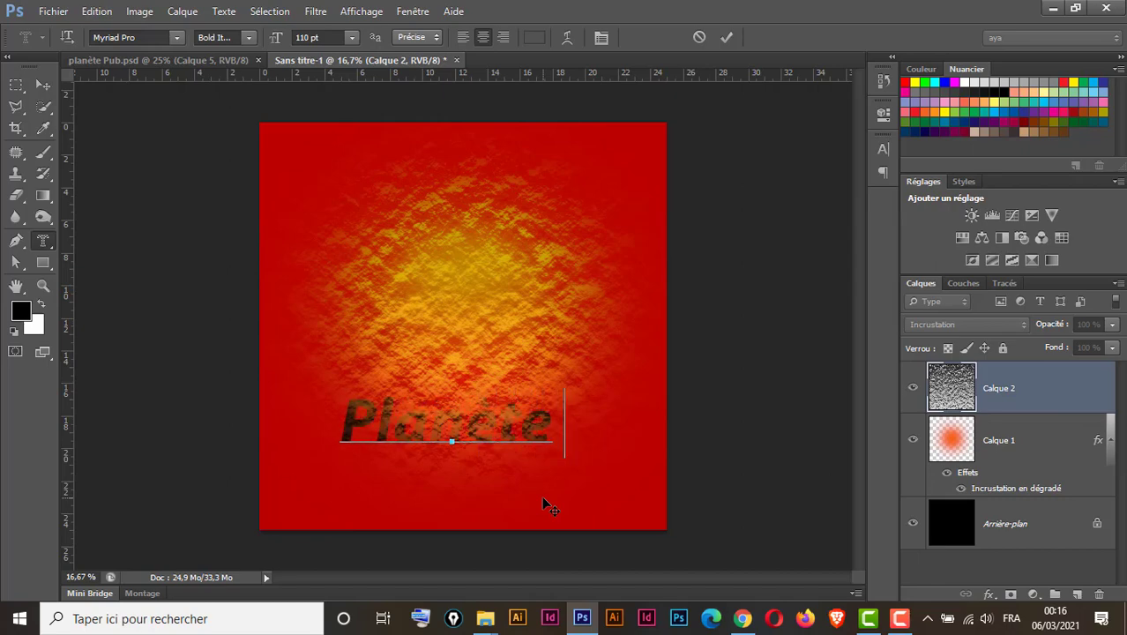
text( Pub)
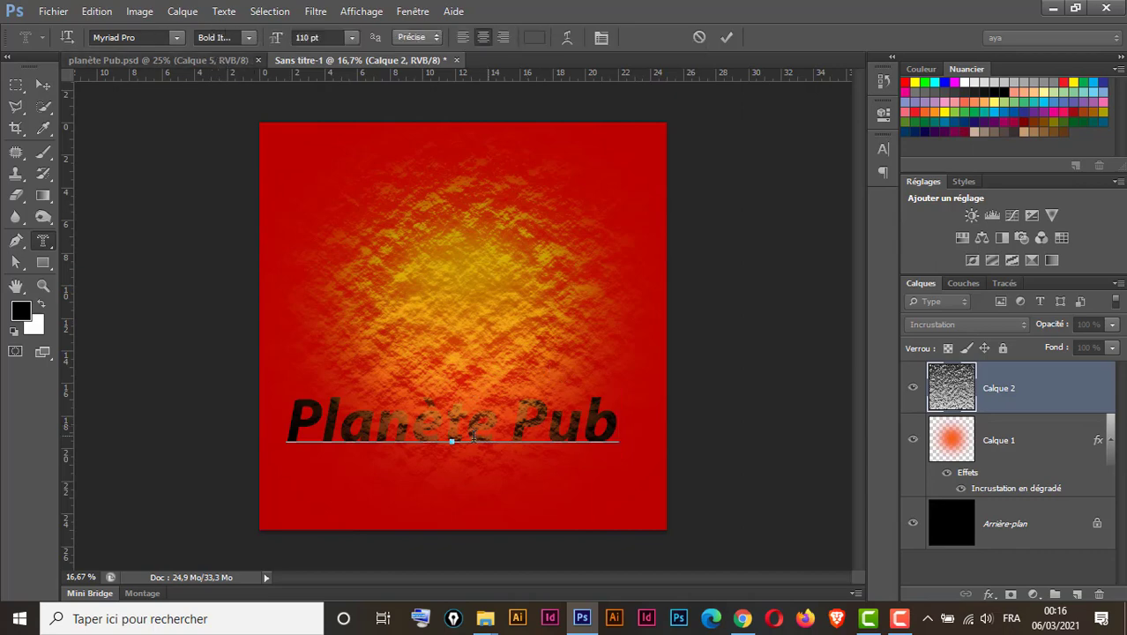
click(41, 82)
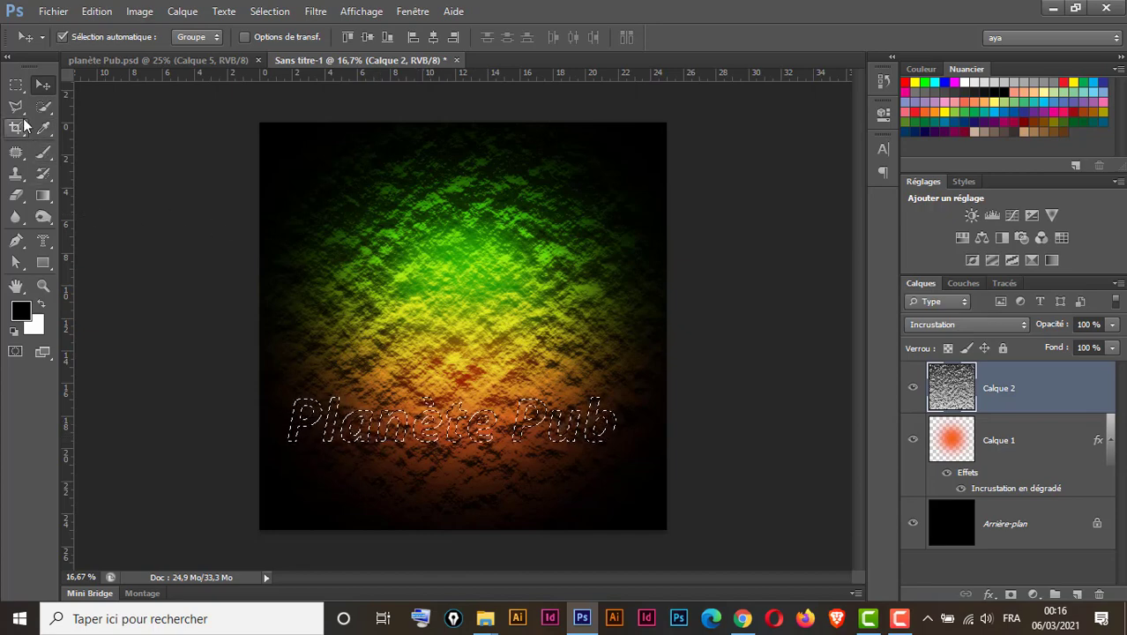
- Move the text selection slightly lower and copy the selected texture from Calque 2 to a new layer
click(16, 85)
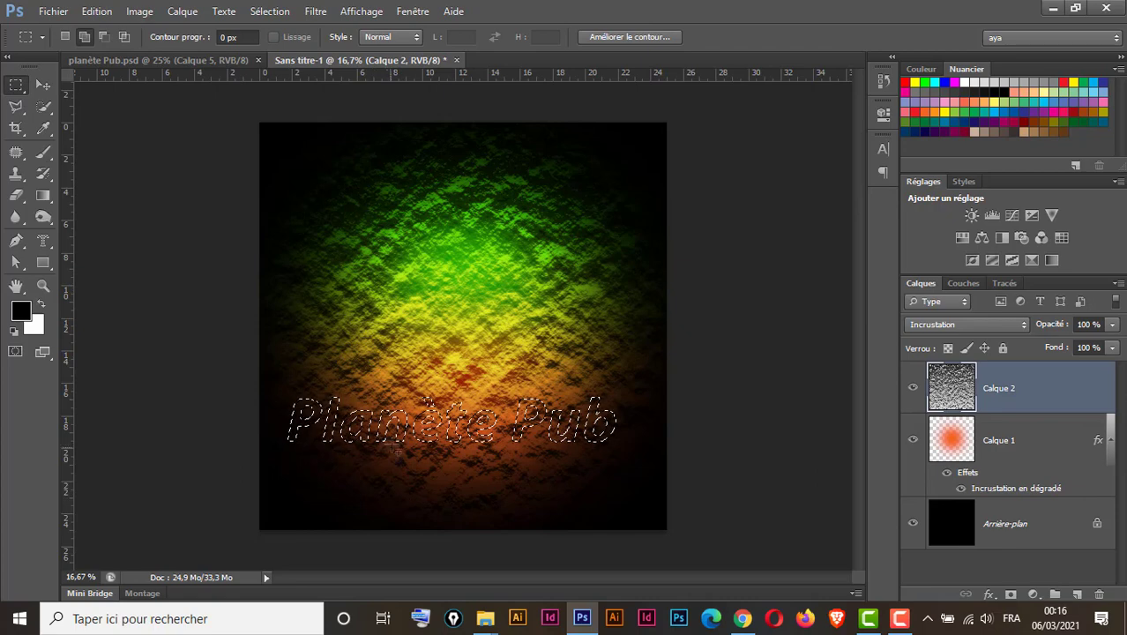
click(65, 37)
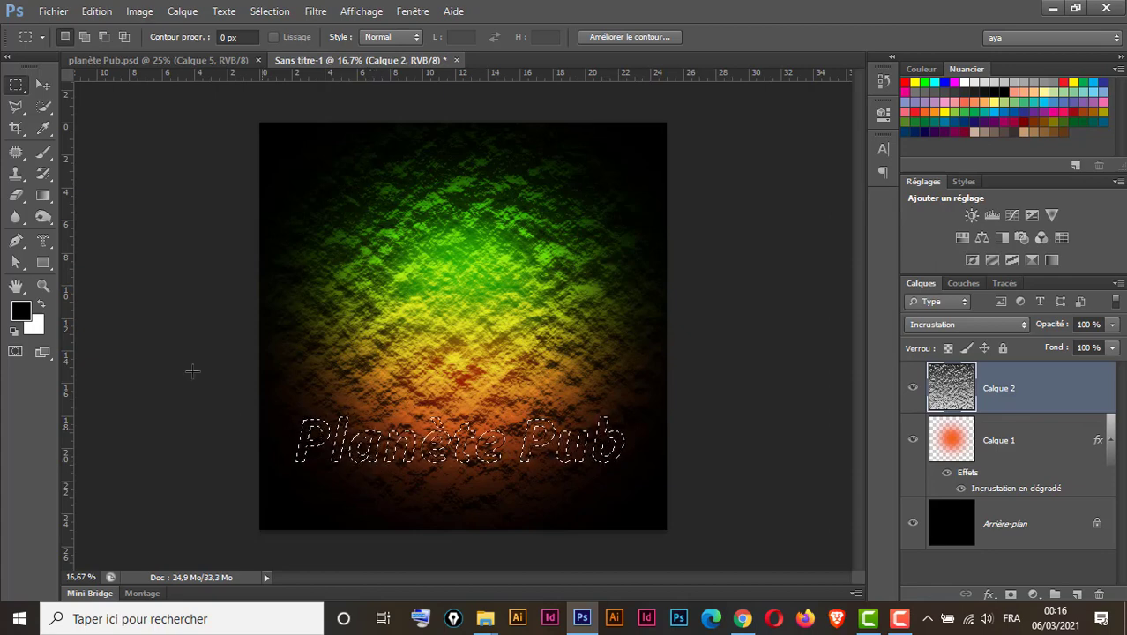
click(42, 85)
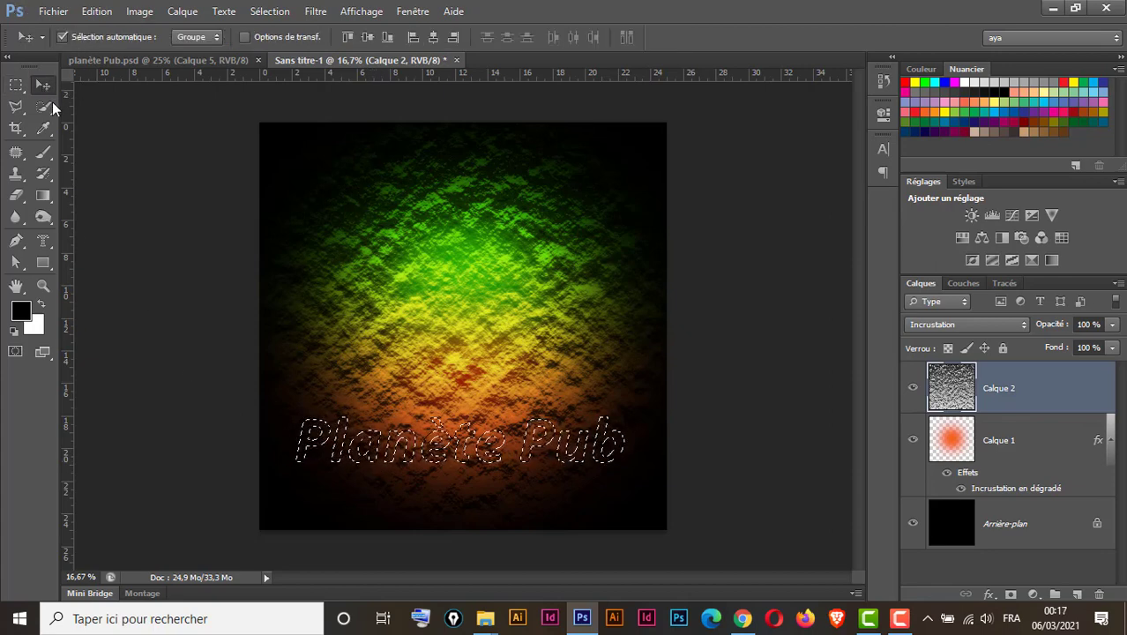
key(ctrl+j)
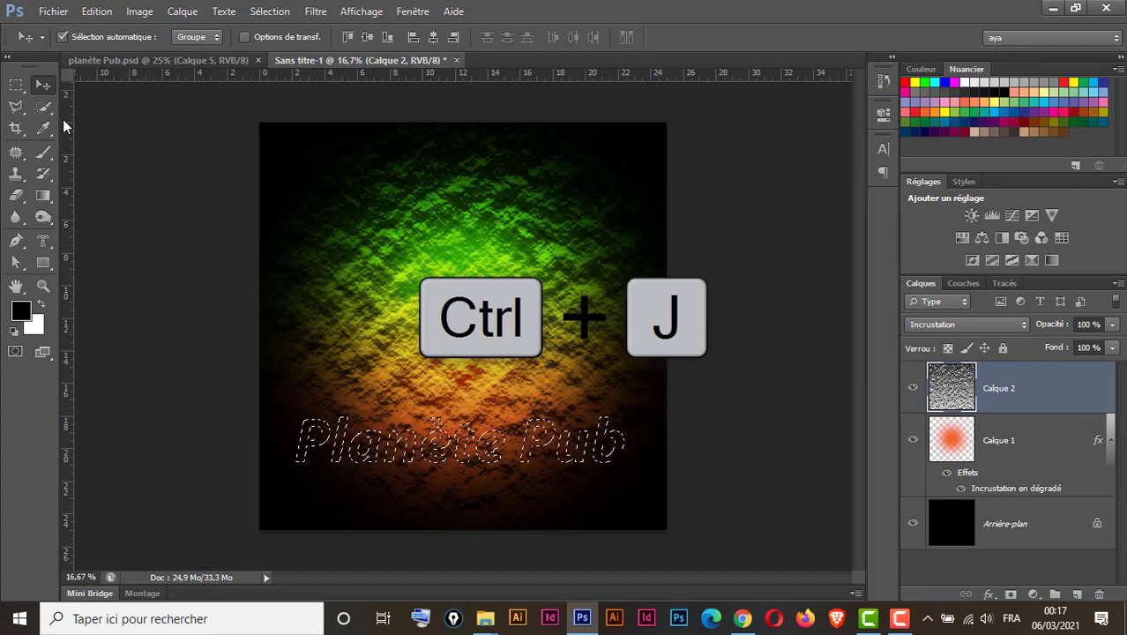
key(ctrl+j)
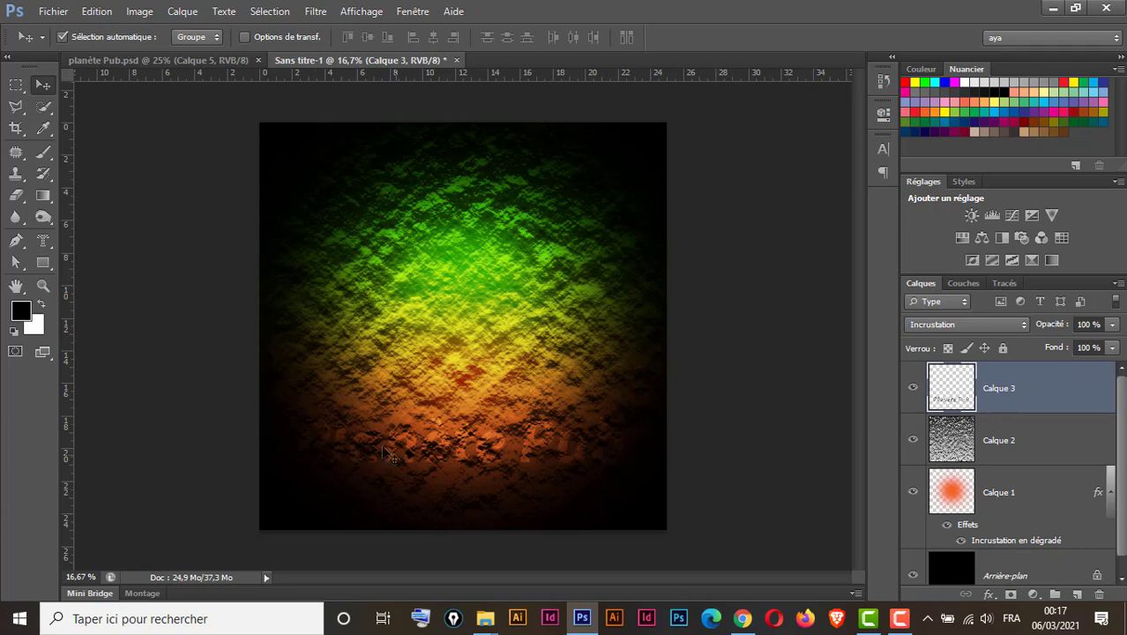
- Add a Biseautage & estampage effect to Calque 3 with style Estampage oreiller, depth 286%, size 38 px and Flou 2 px
double_click(1046, 395)
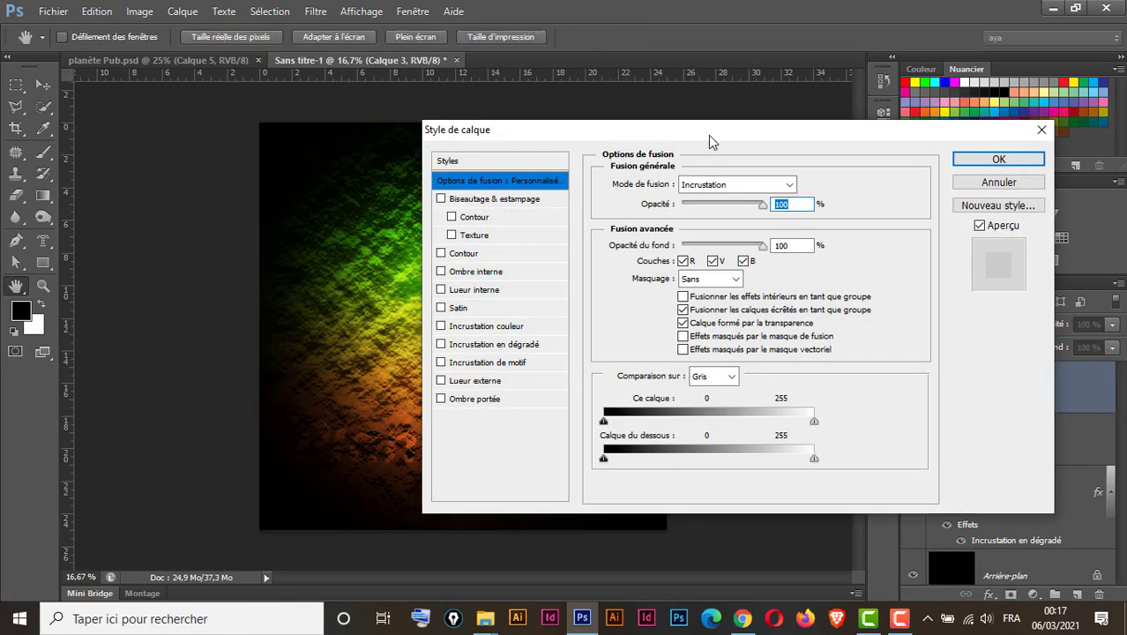
drag(713, 142, 723, 28)
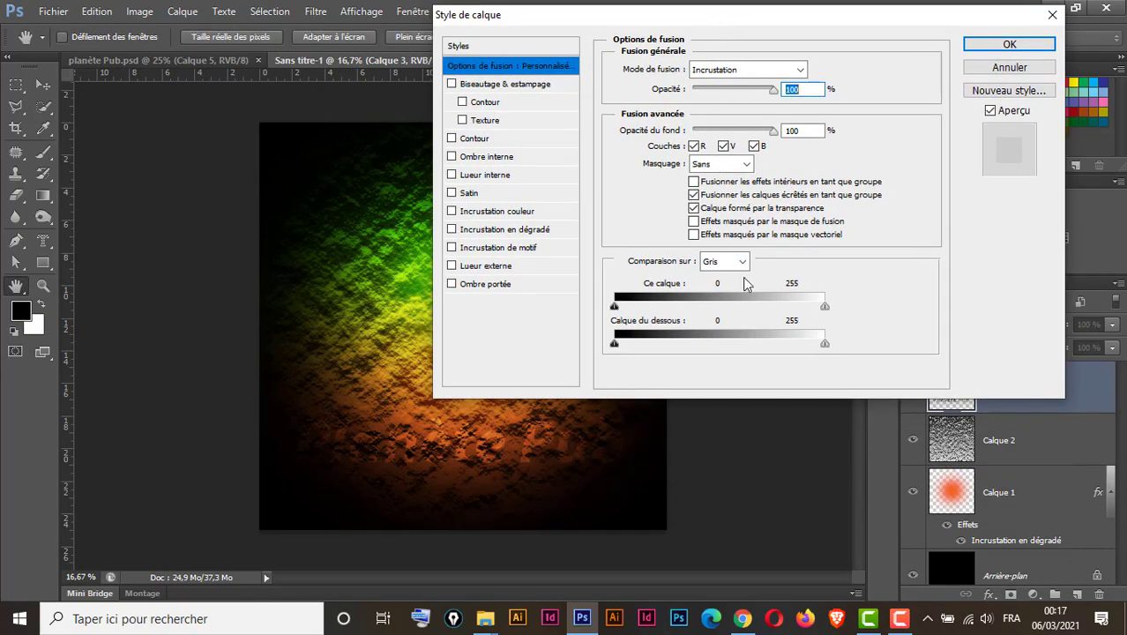
key(ctrl+plus)
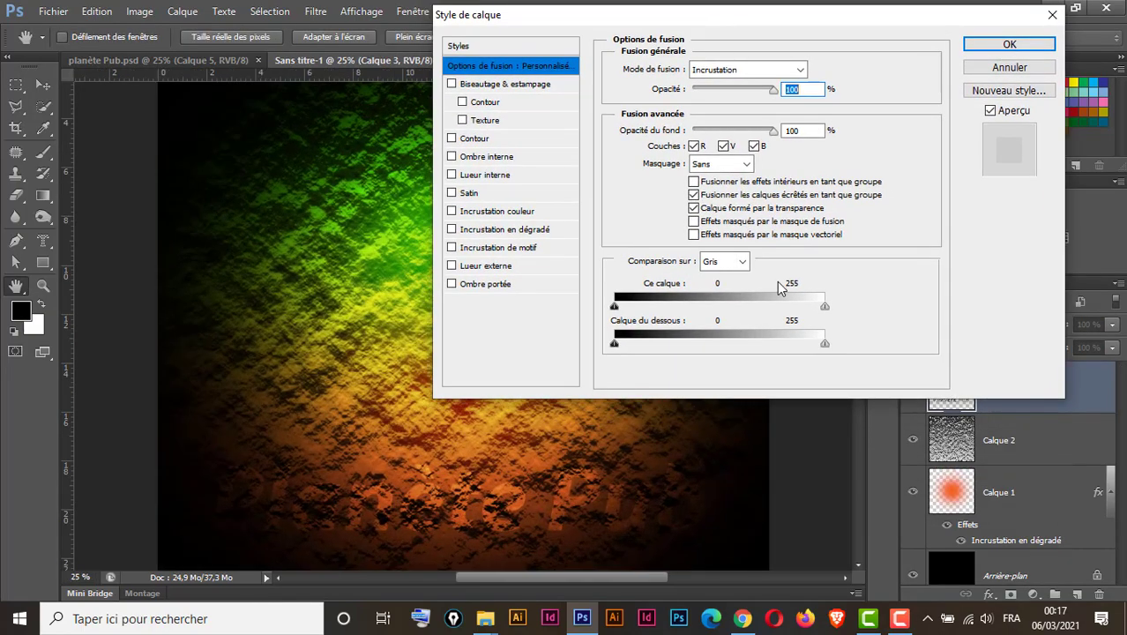
click(509, 87)
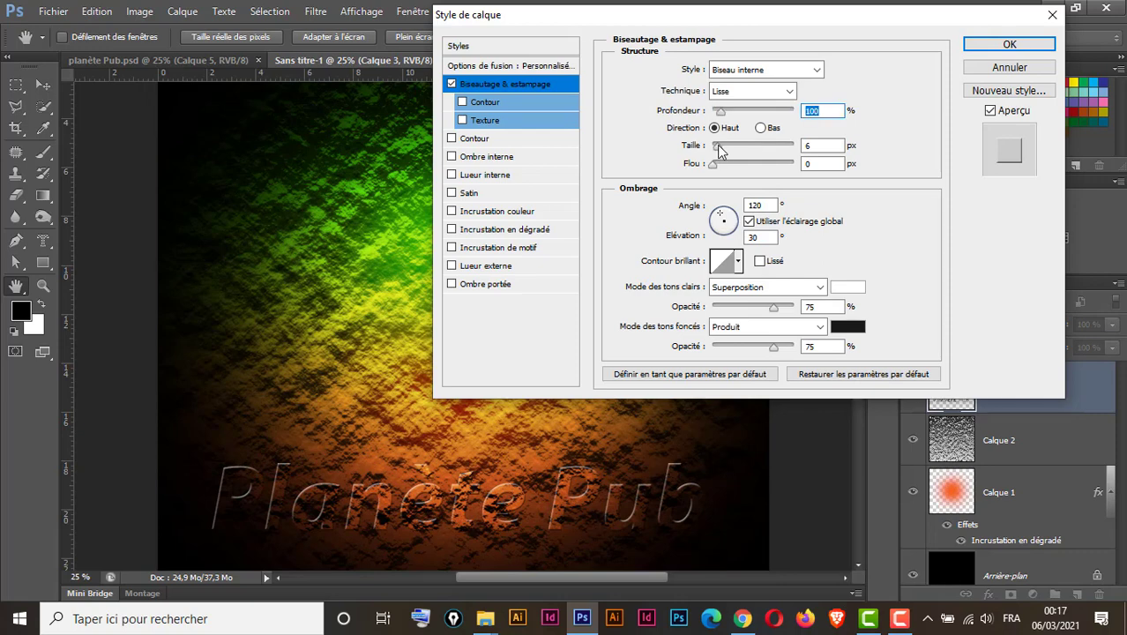
mouse_move(718, 152)
mouse_down()
mouse_move(728, 151)
mouse_move(719, 167)
mouse_move(729, 151)
mouse_up()
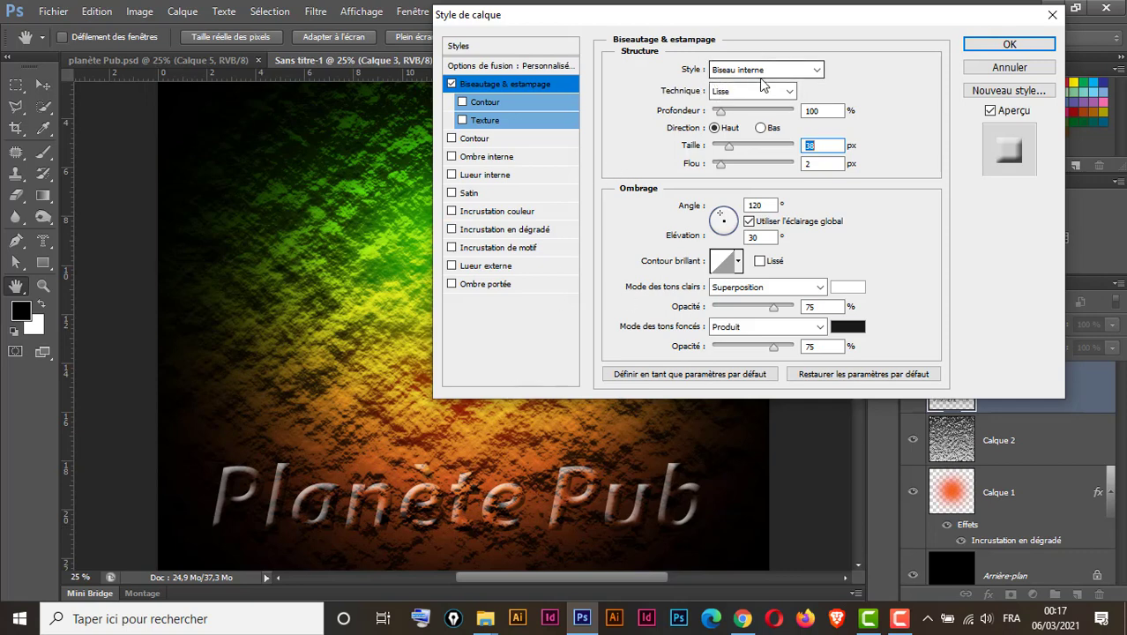
click(787, 72)
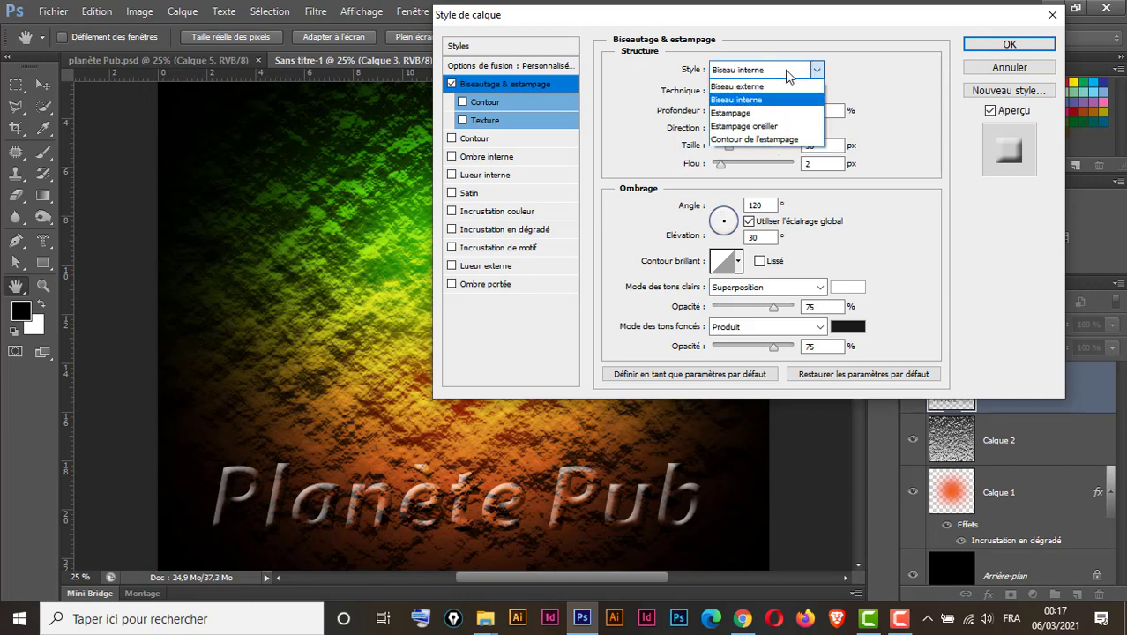
click(770, 128)
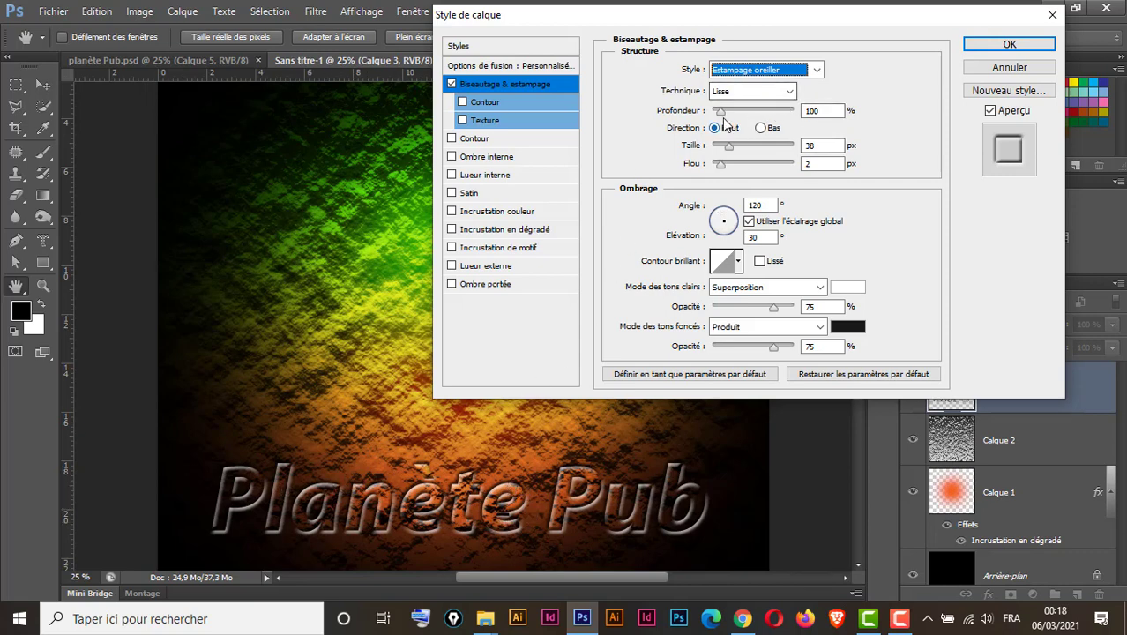
drag(721, 113, 732, 122)
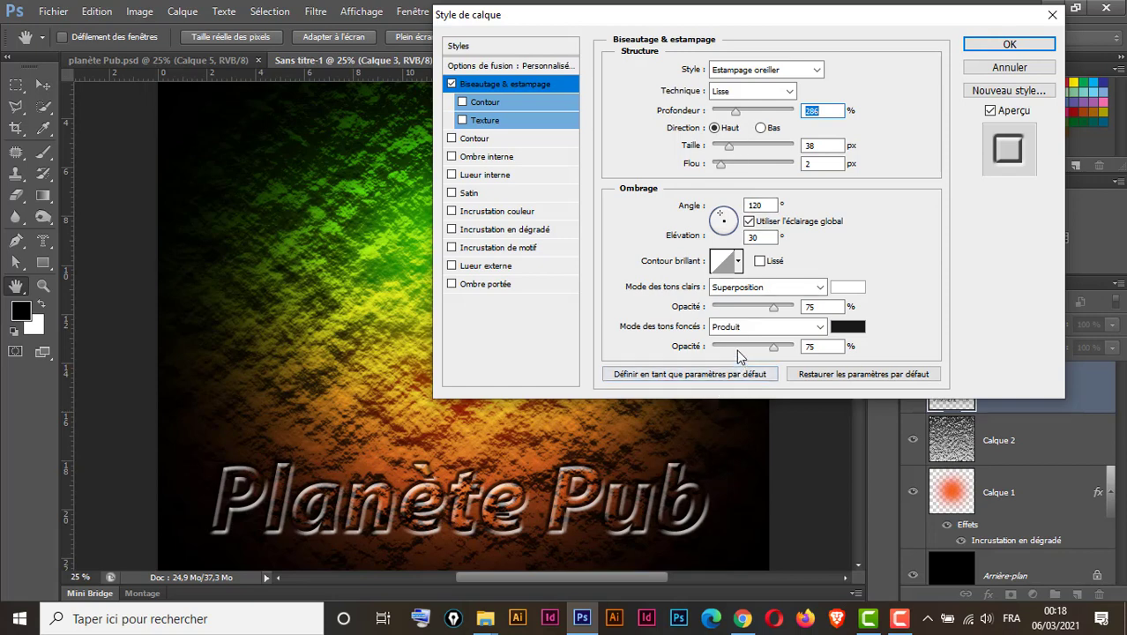
- Add a Lueur externe to Calque 3 with Grossi 10%, size 24 px, contour Cône inversé and Etendue 31%, and apply the layer style
click(496, 270)
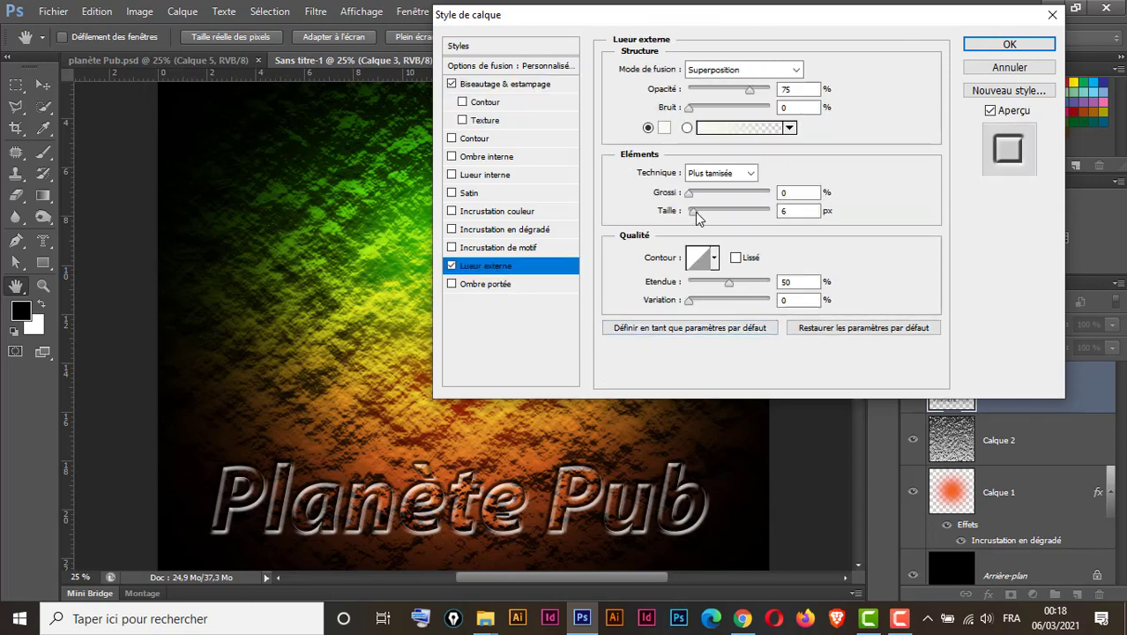
mouse_move(696, 217)
mouse_down()
mouse_move(705, 220)
mouse_move(692, 193)
mouse_move(702, 220)
mouse_up()
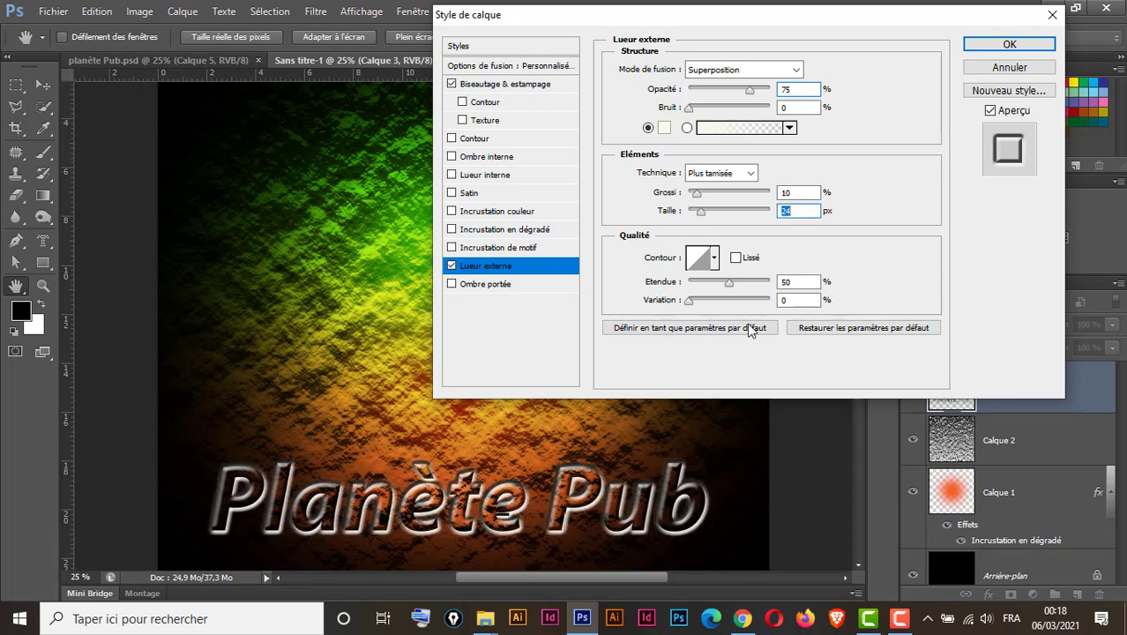
click(716, 259)
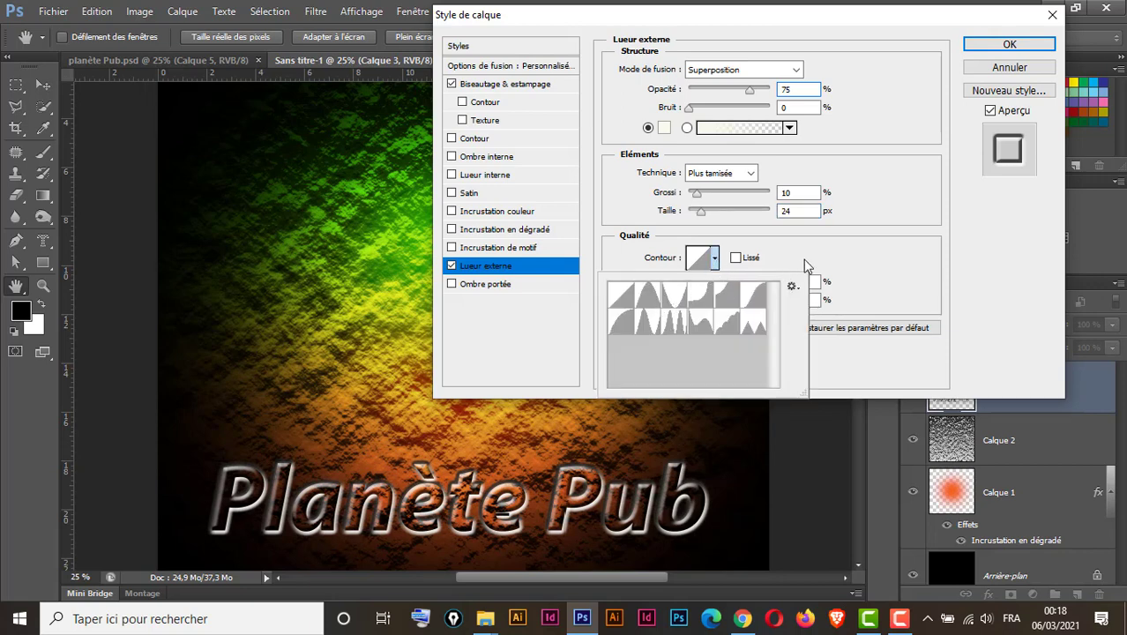
click(673, 296)
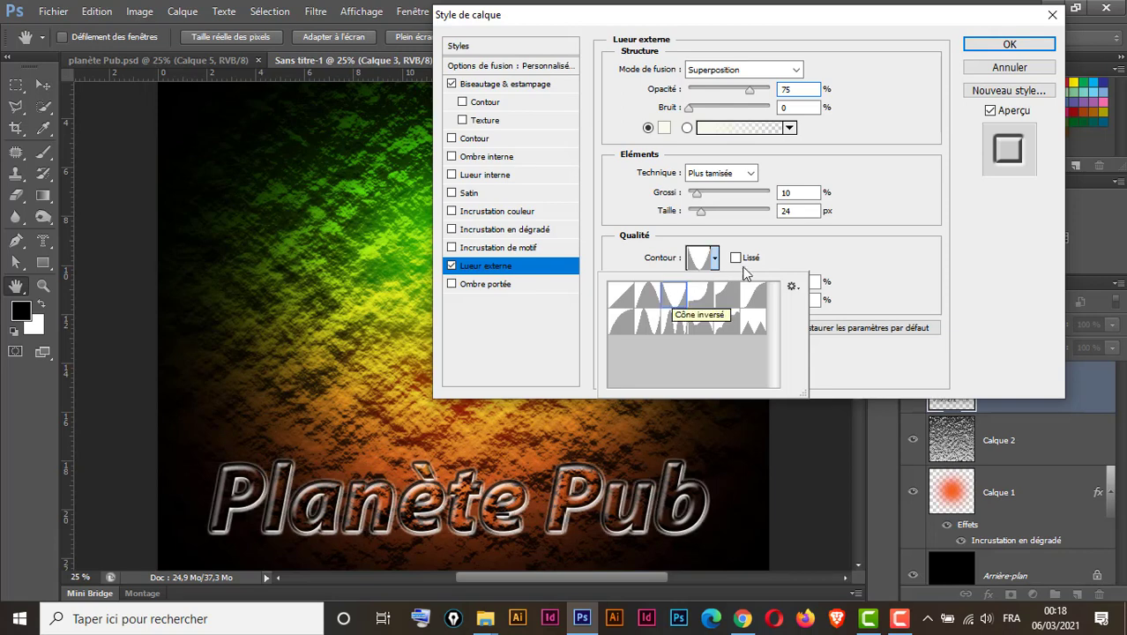
click(801, 258)
mouse_move(728, 285)
mouse_down()
mouse_move(746, 285)
mouse_move(716, 283)
mouse_up()
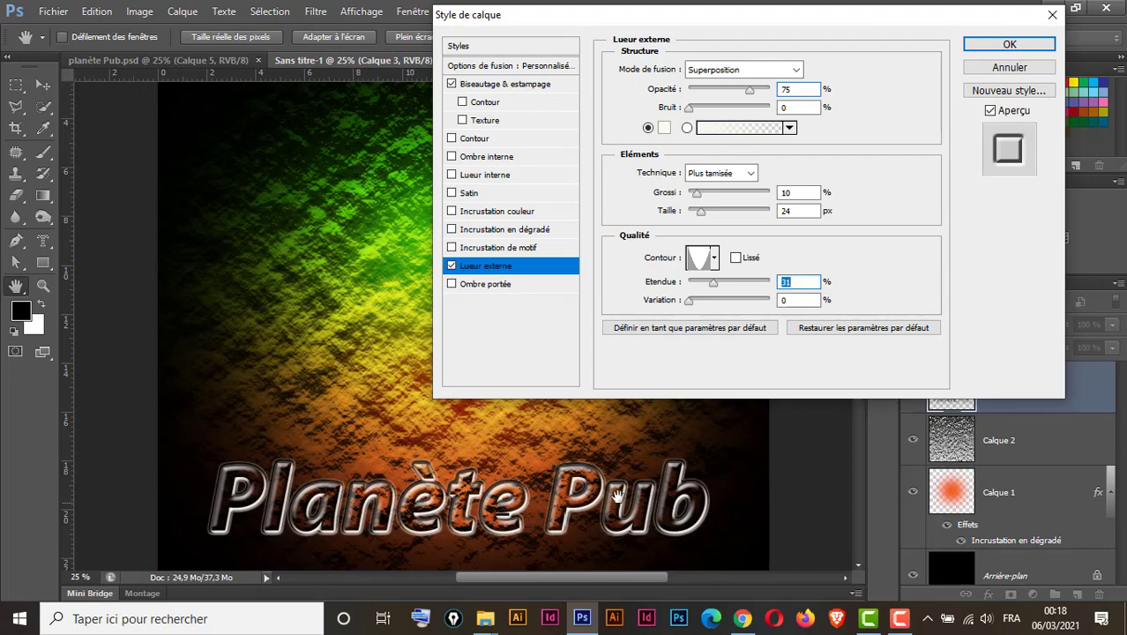
click(1009, 45)
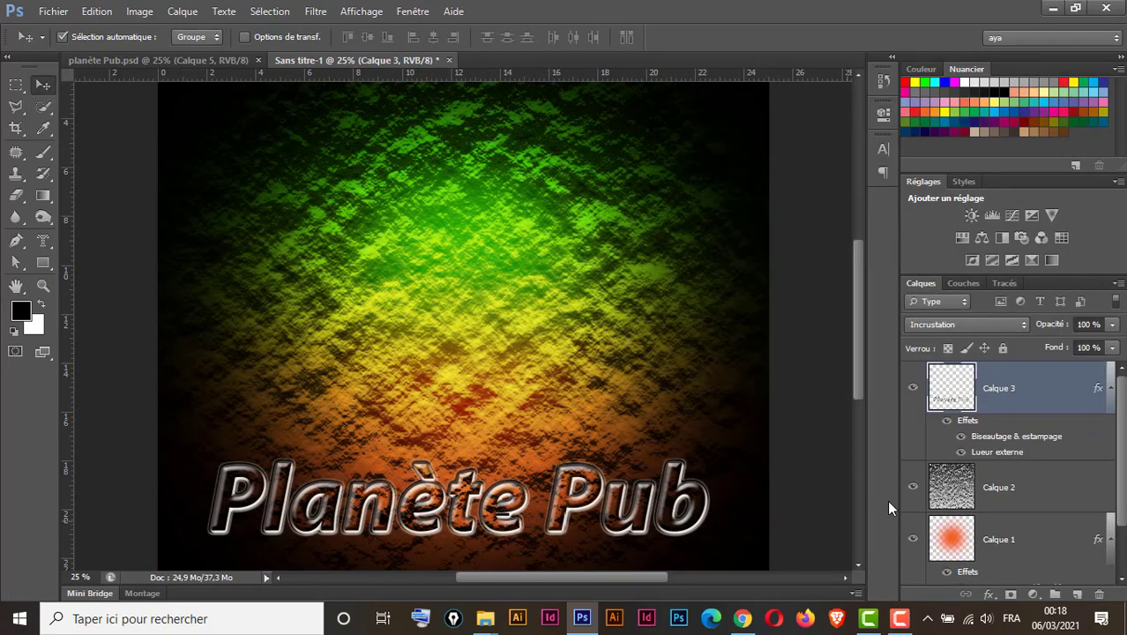
- Shift the "Planète Pub" lettering slightly to the right and compare the result with the finished artwork in planète Pub.psd
mouse_move(455, 512)
mouse_down()
mouse_move(460, 251)
mouse_move(458, 517)
mouse_up()
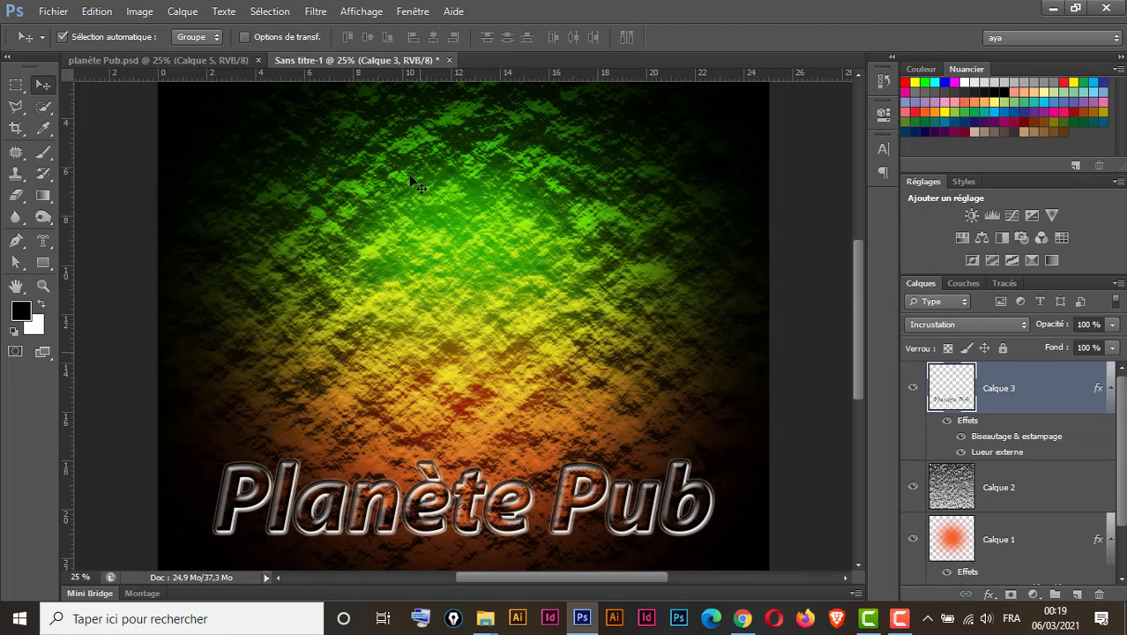
click(198, 60)
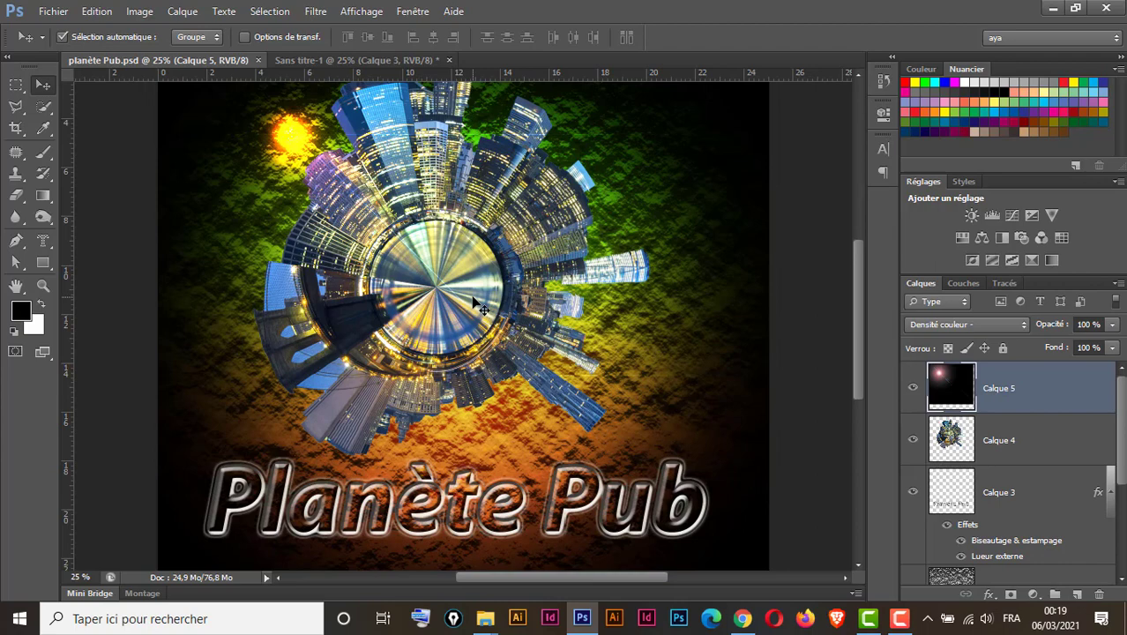
click(340, 62)
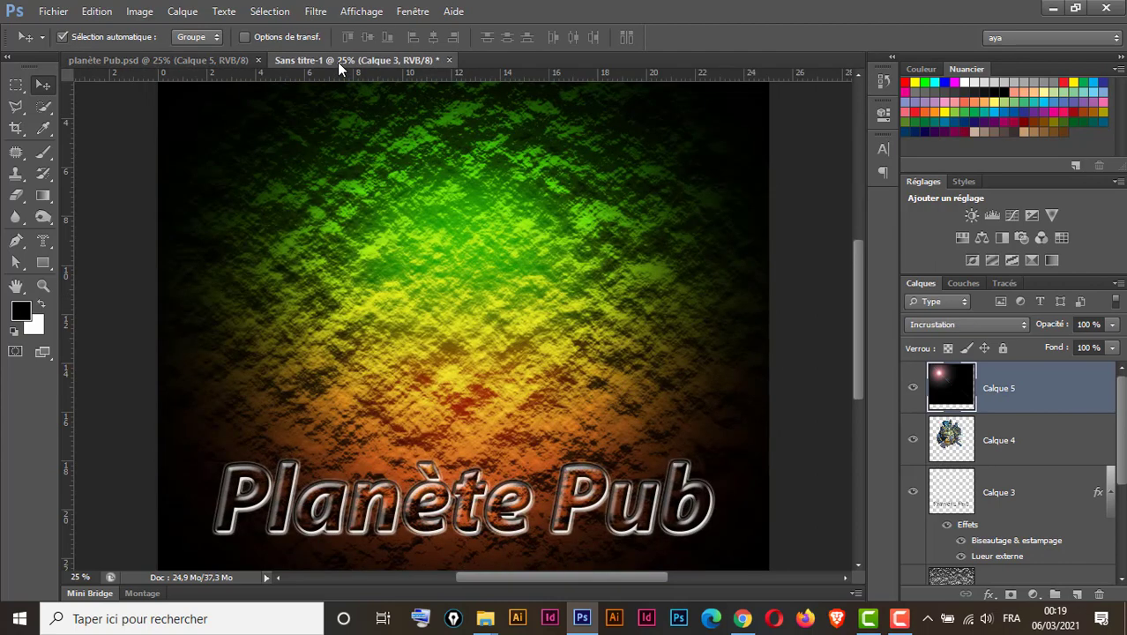
- Open the panoramic New York City skyline photo from the planete folder and convert its background into the regular layer Calque 0
click(52, 12)
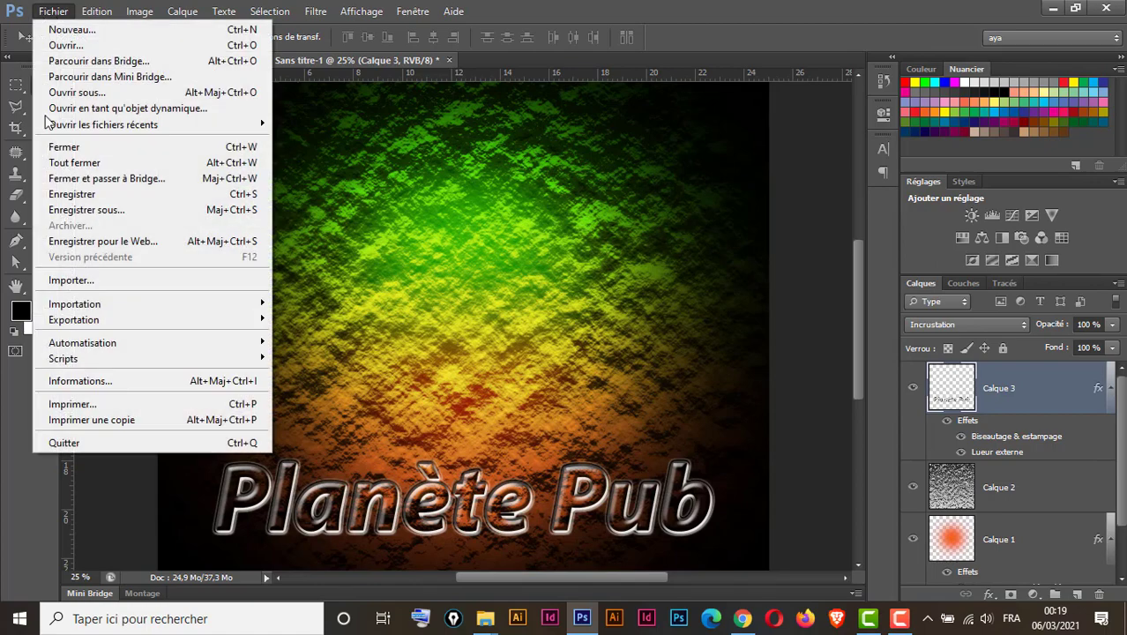
click(63, 45)
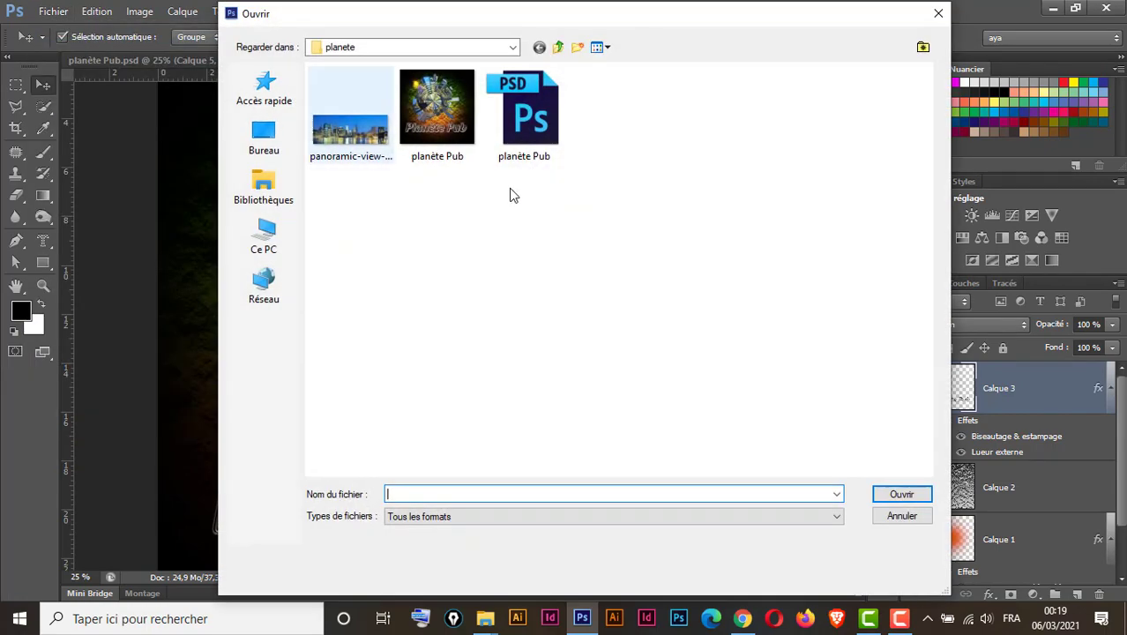
click(358, 132)
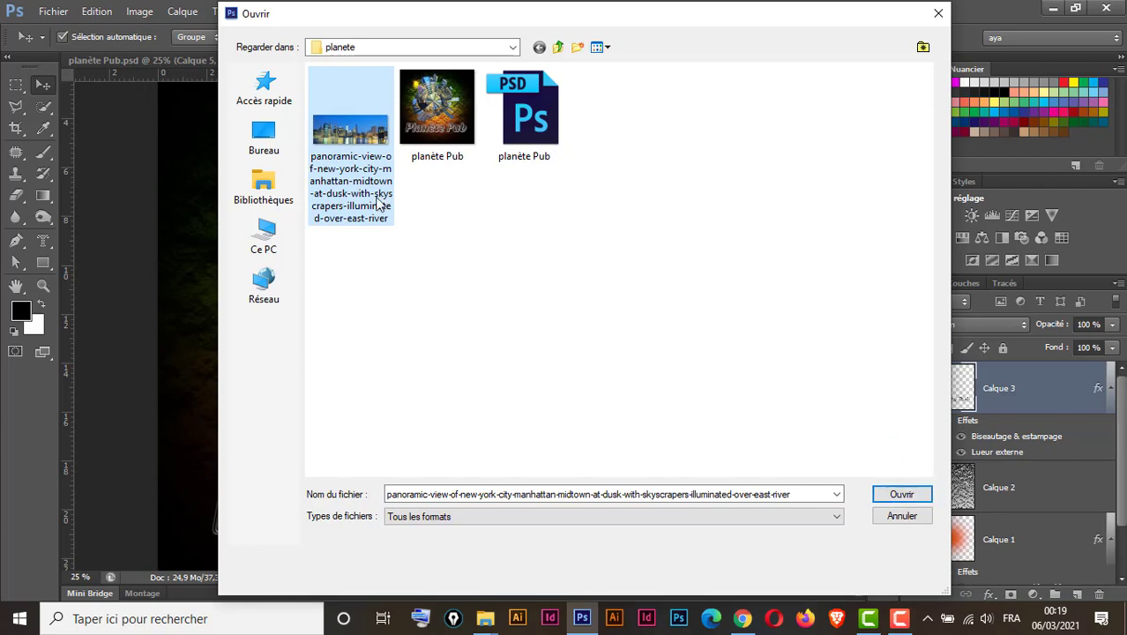
click(903, 496)
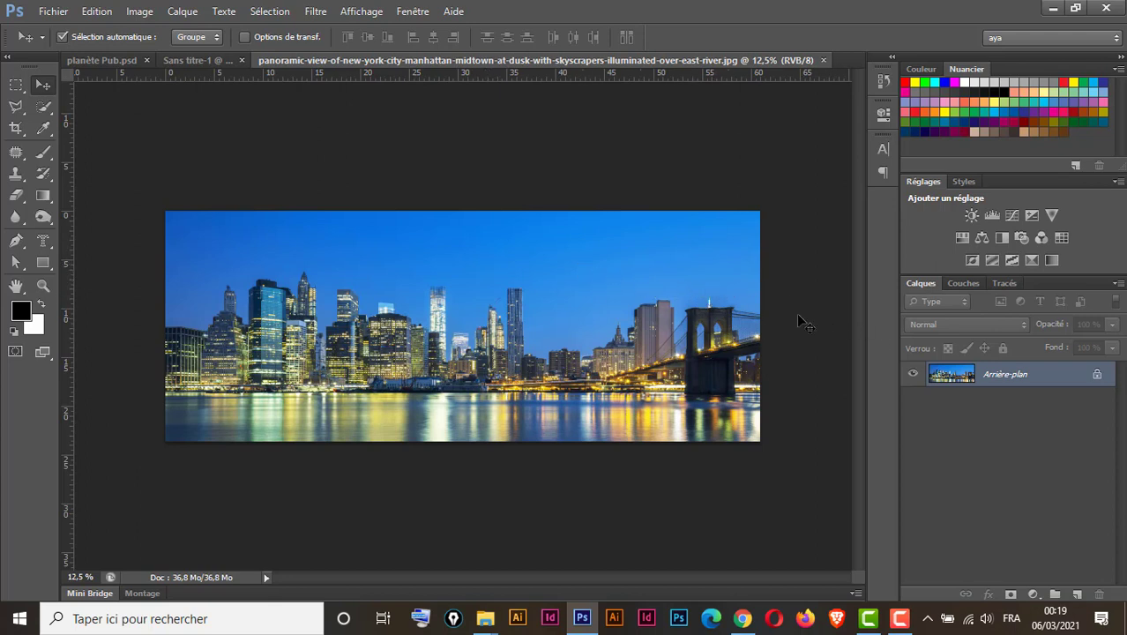
double_click(1062, 377)
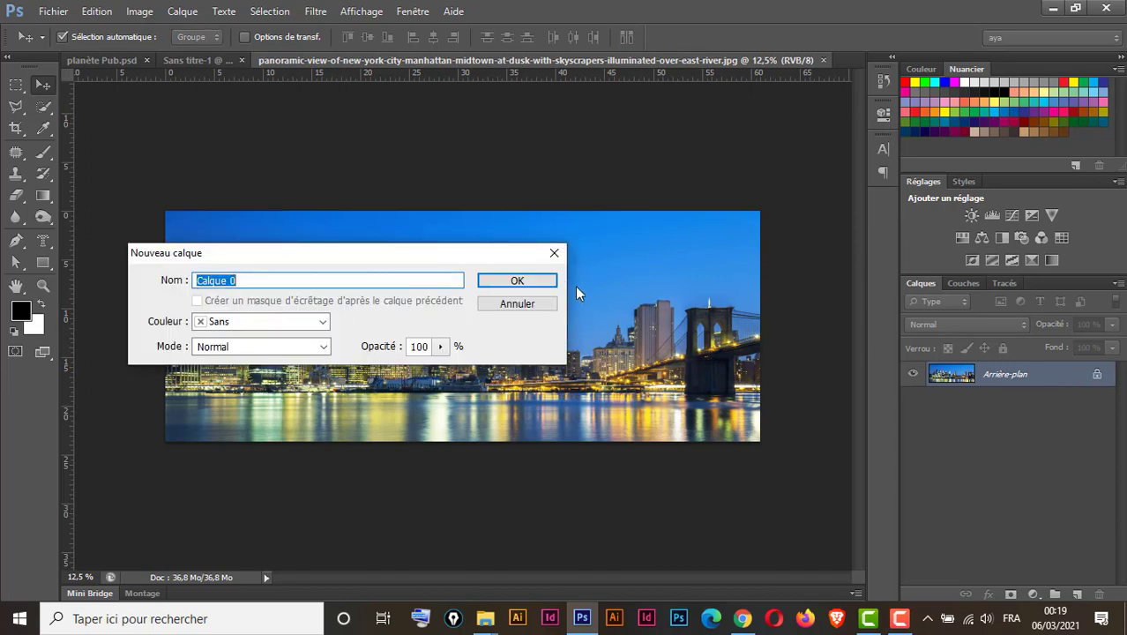
click(517, 282)
- Sample the blue sky with Plage de couleurs at tolerance 40, adding tones between the towers and from the sky's left side
click(276, 10)
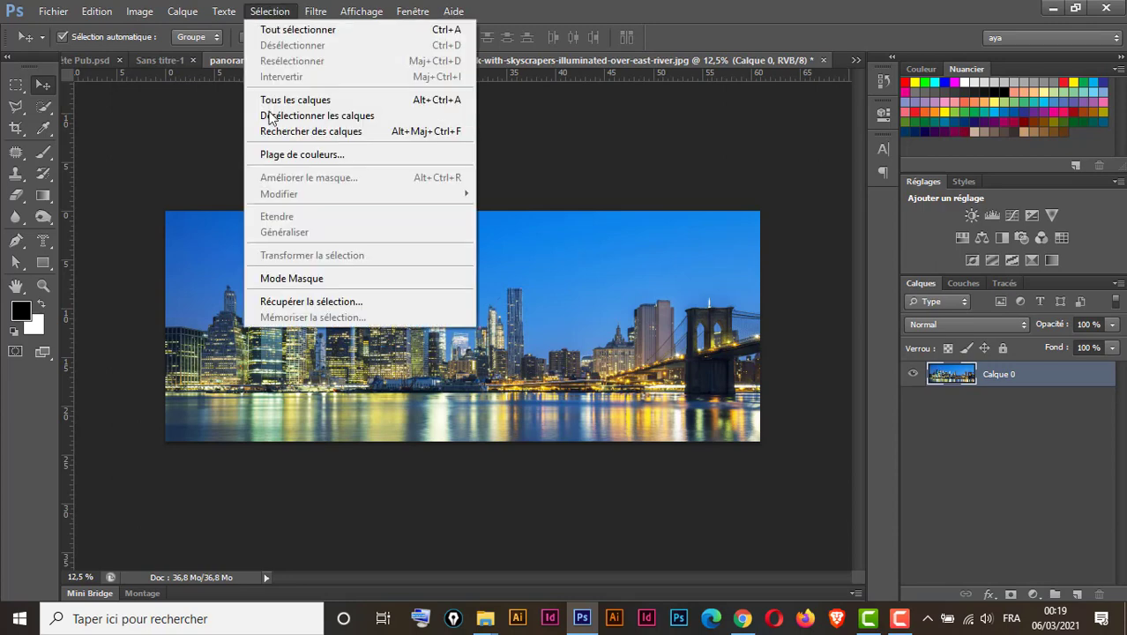
click(329, 156)
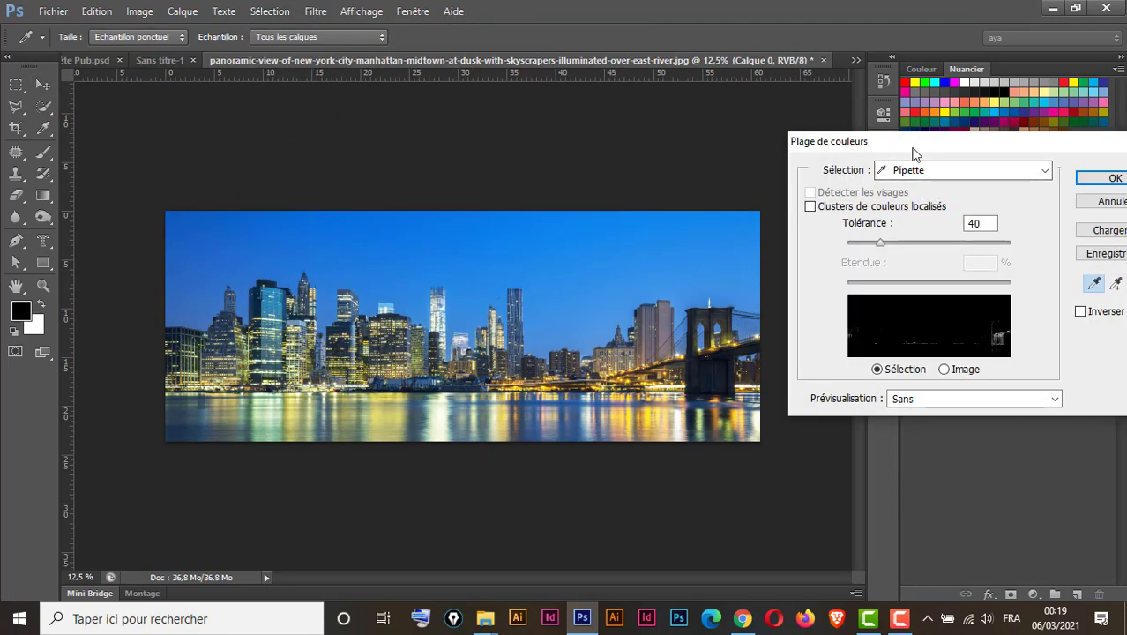
drag(927, 148, 879, 134)
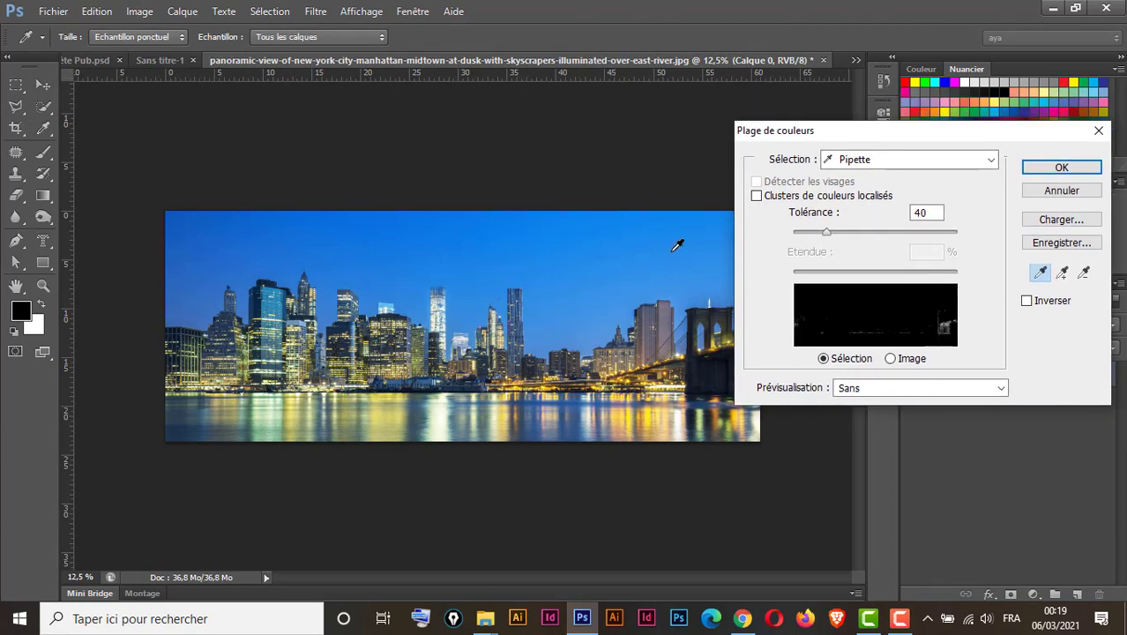
click(457, 220)
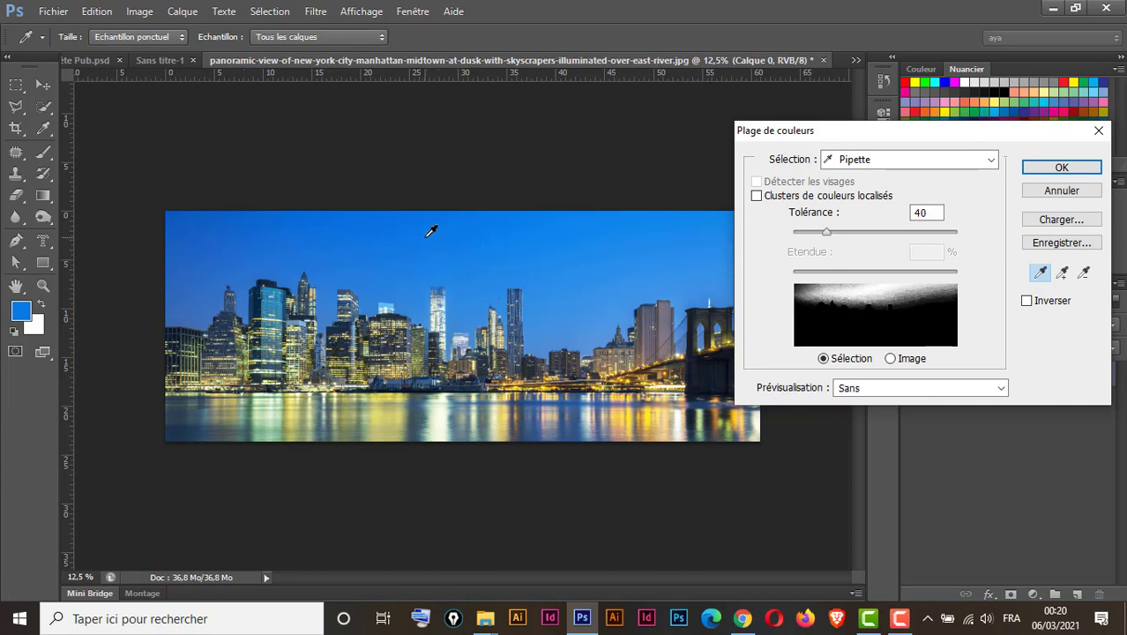
click(1062, 275)
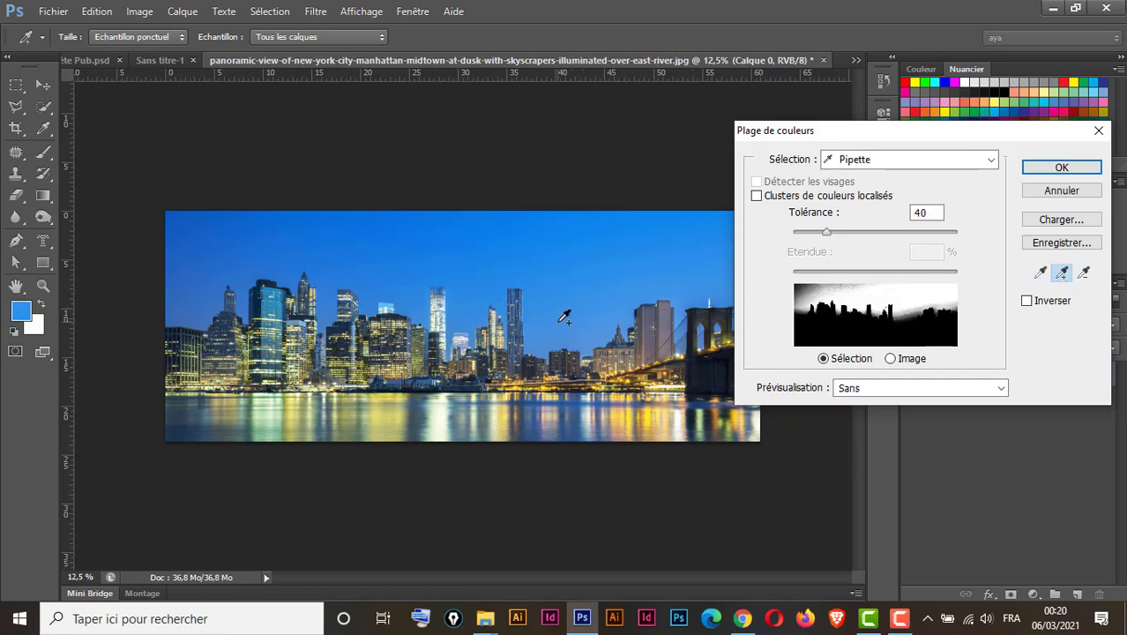
click(549, 282)
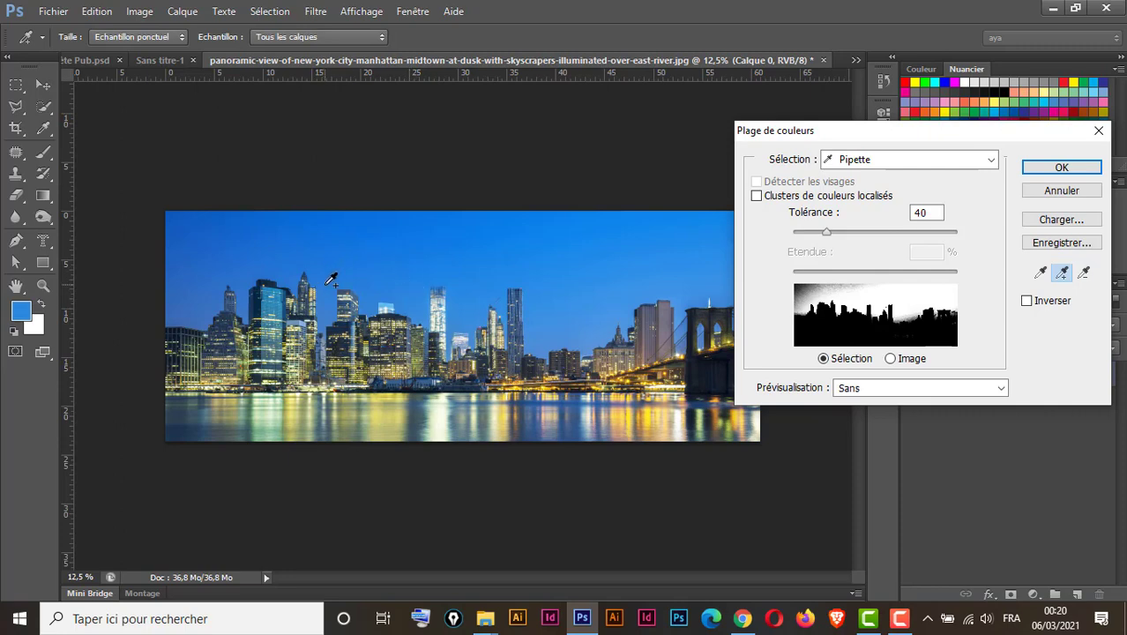
click(323, 284)
click(186, 212)
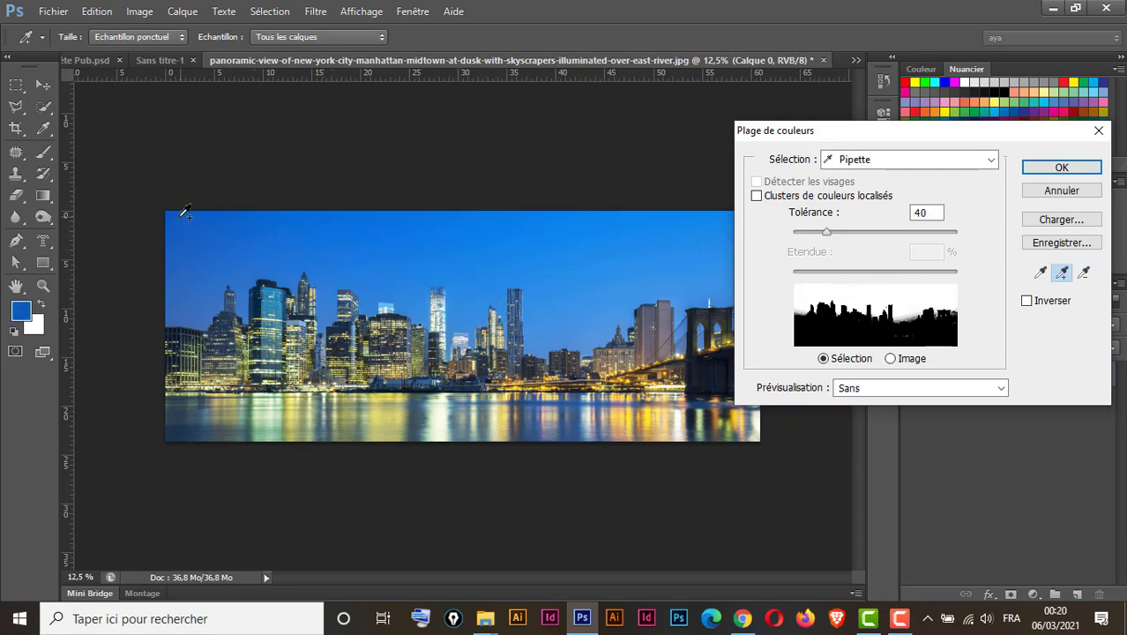
click(202, 299)
- Add the remaining sky tones near the bridge, above the low buildings and along the upper edge, and create the sky selection
drag(858, 134, 913, 134)
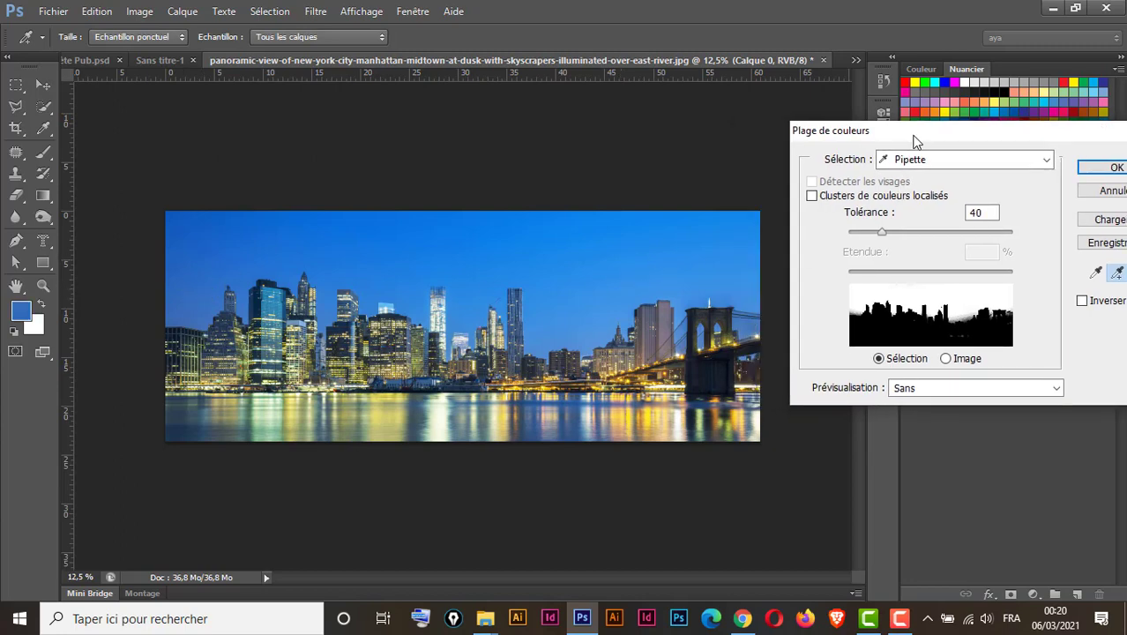
click(740, 221)
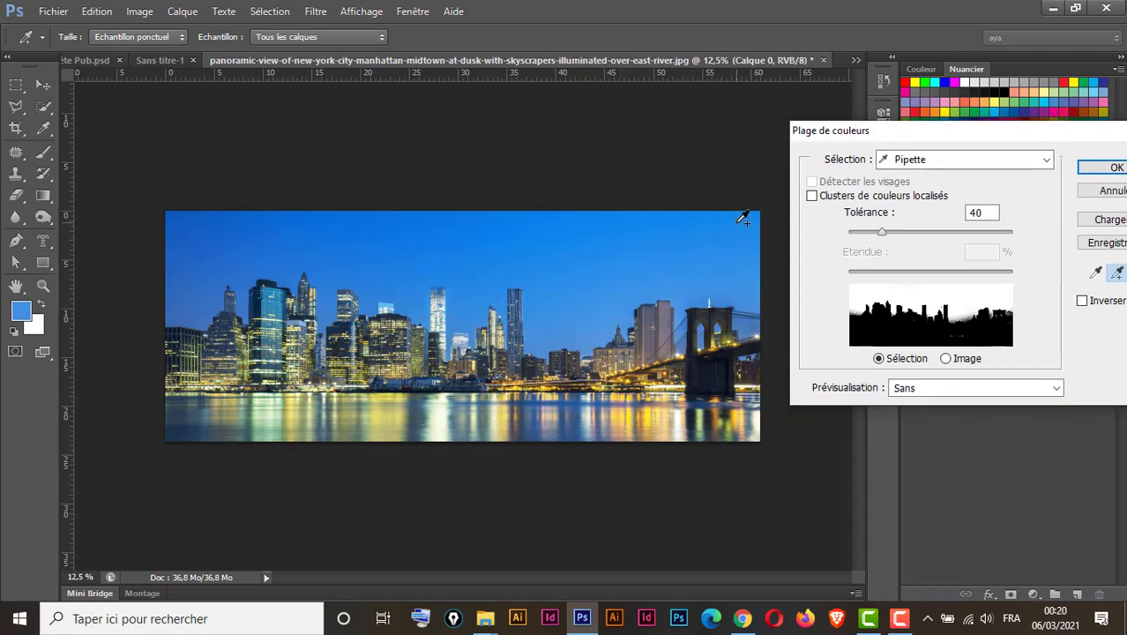
click(681, 301)
click(592, 323)
click(472, 308)
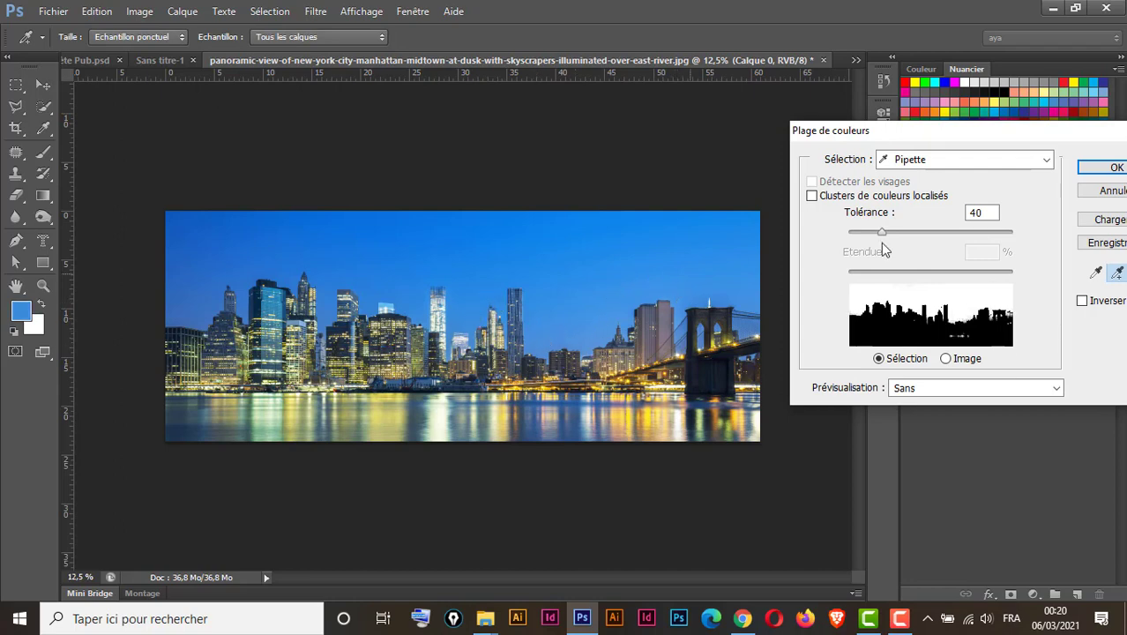
click(228, 215)
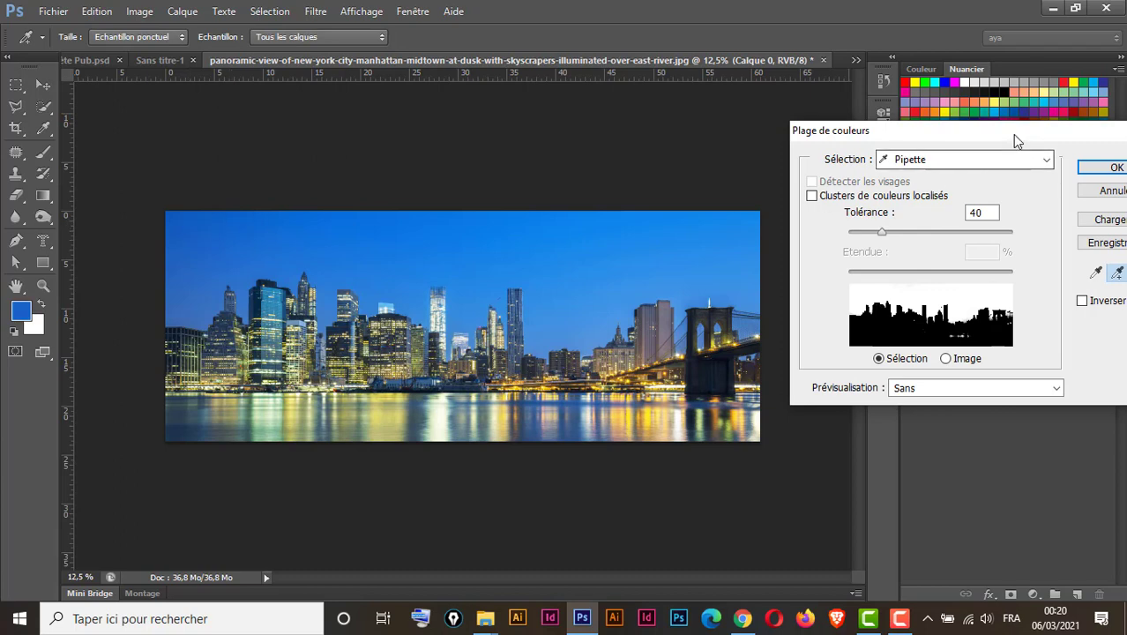
drag(1012, 134, 837, 145)
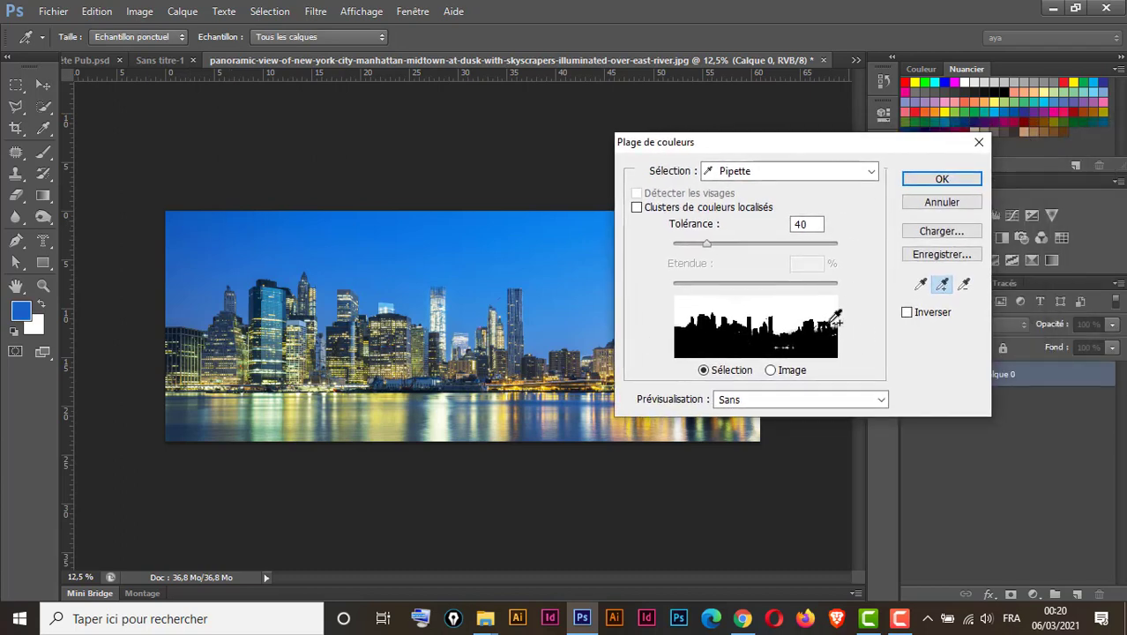
click(942, 179)
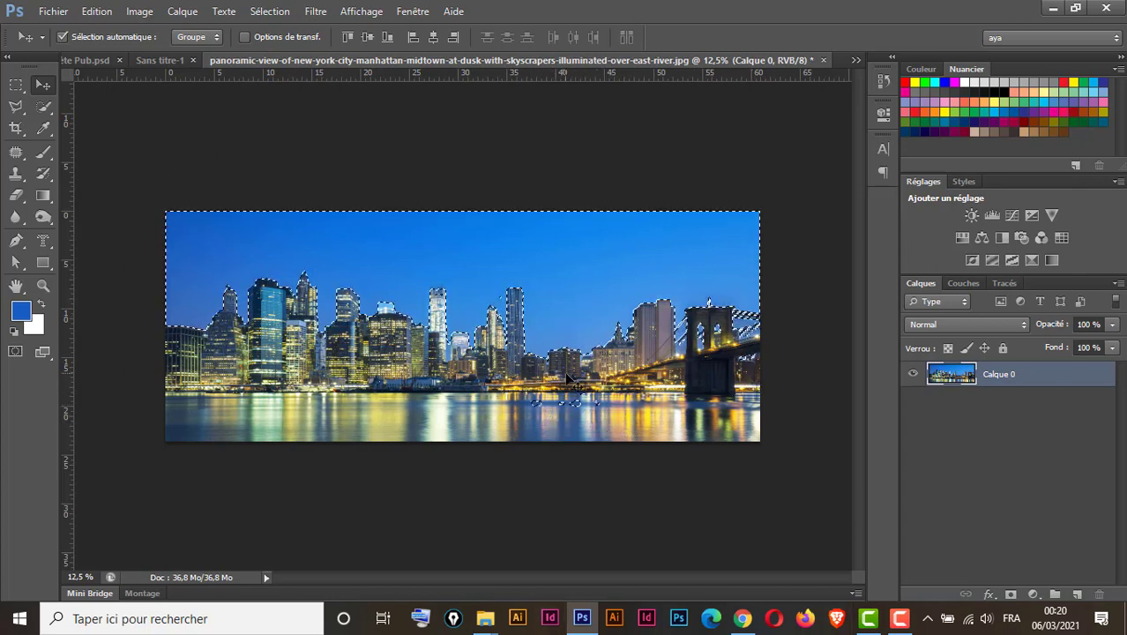
- Subtract the stray selected patches on the water below the bridge with the Quick Selection tool at brush size 150
click(44, 107)
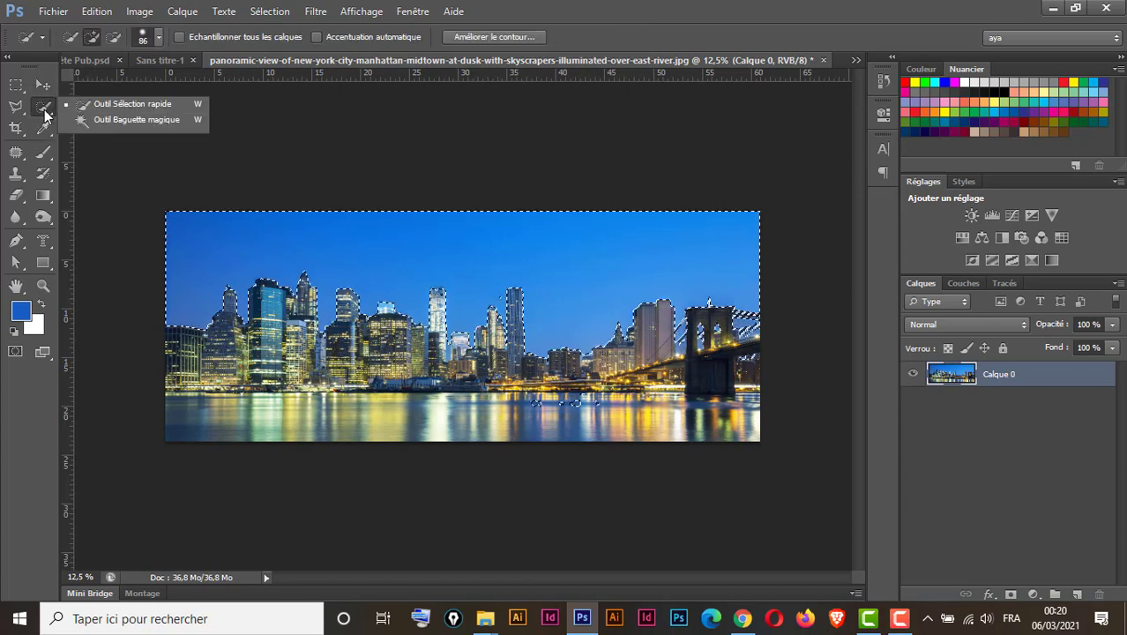
click(131, 106)
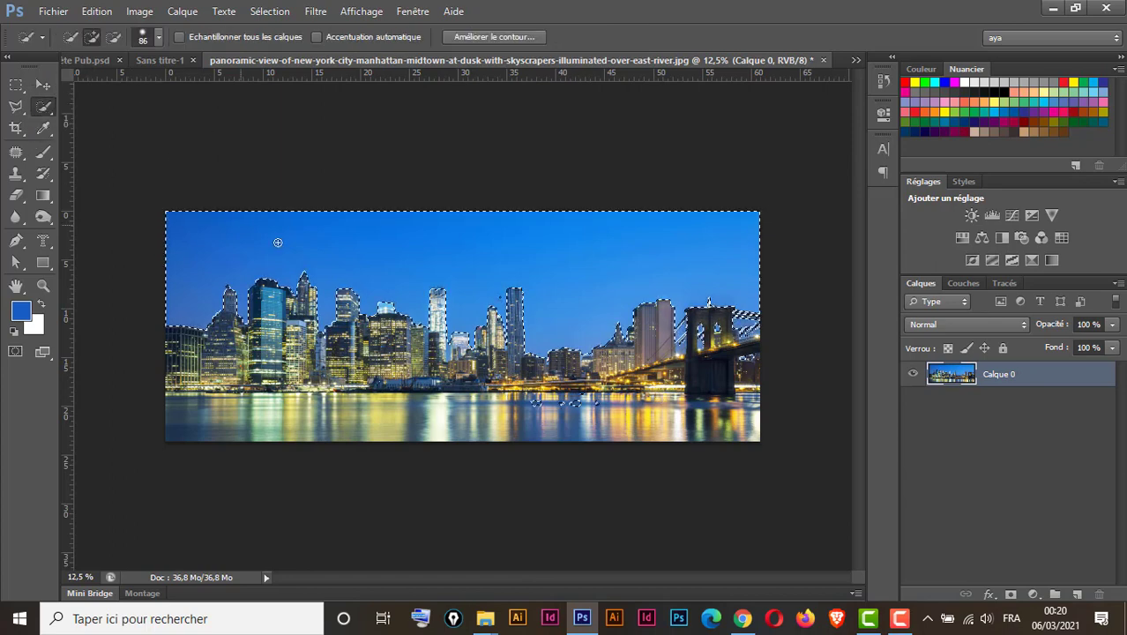
key(])
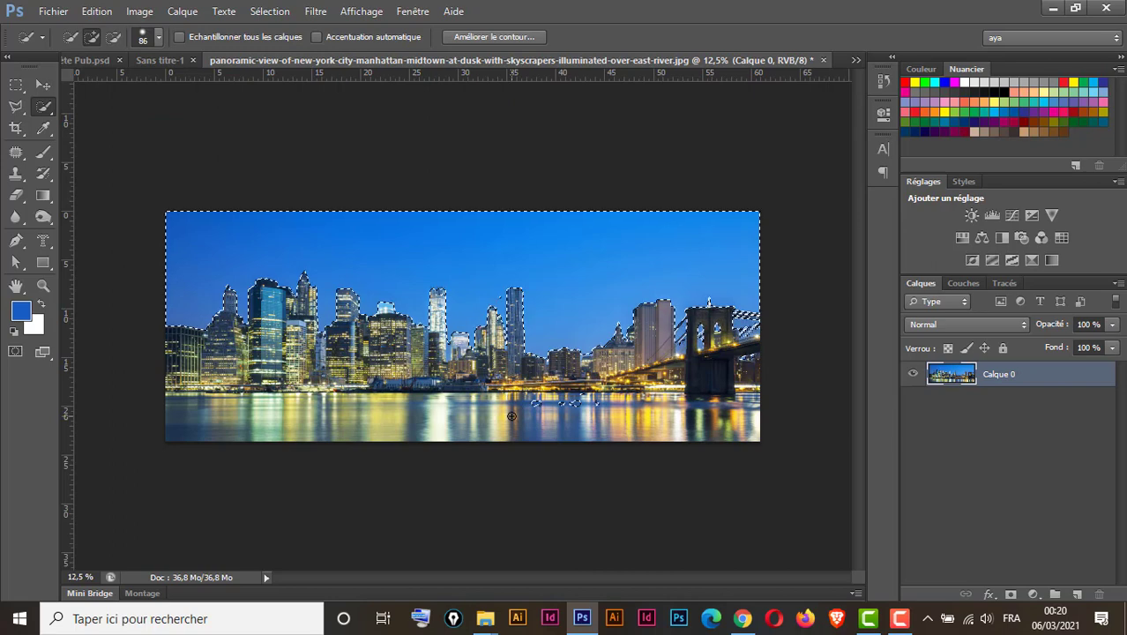
key(bracketright)
key(bracketright)
key(bracketright)
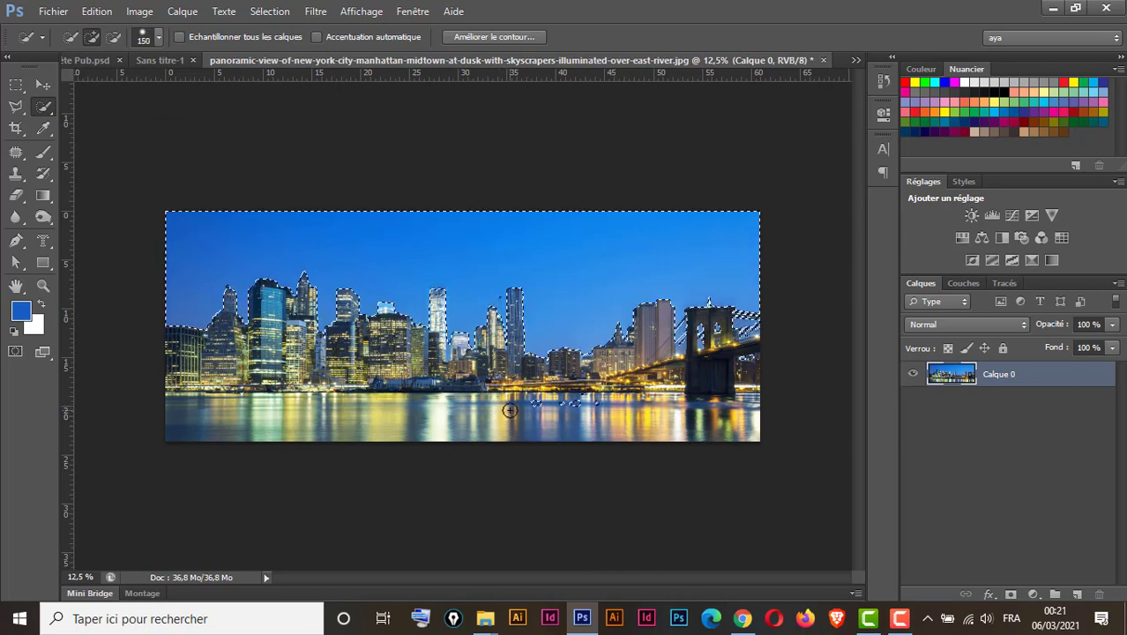
key(alt)
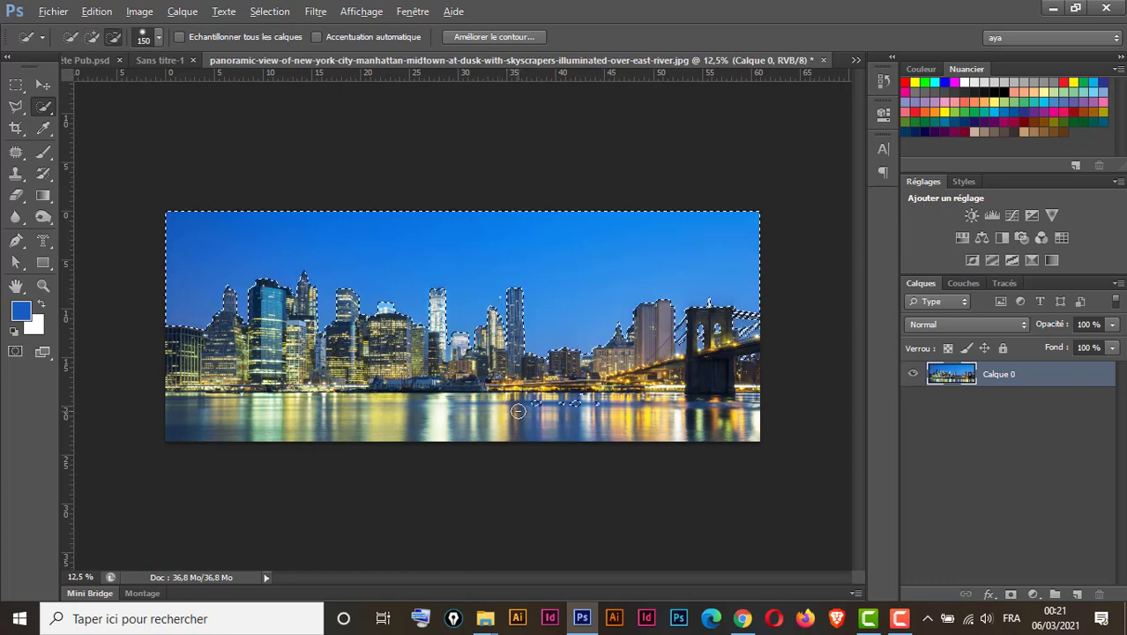
click(596, 403)
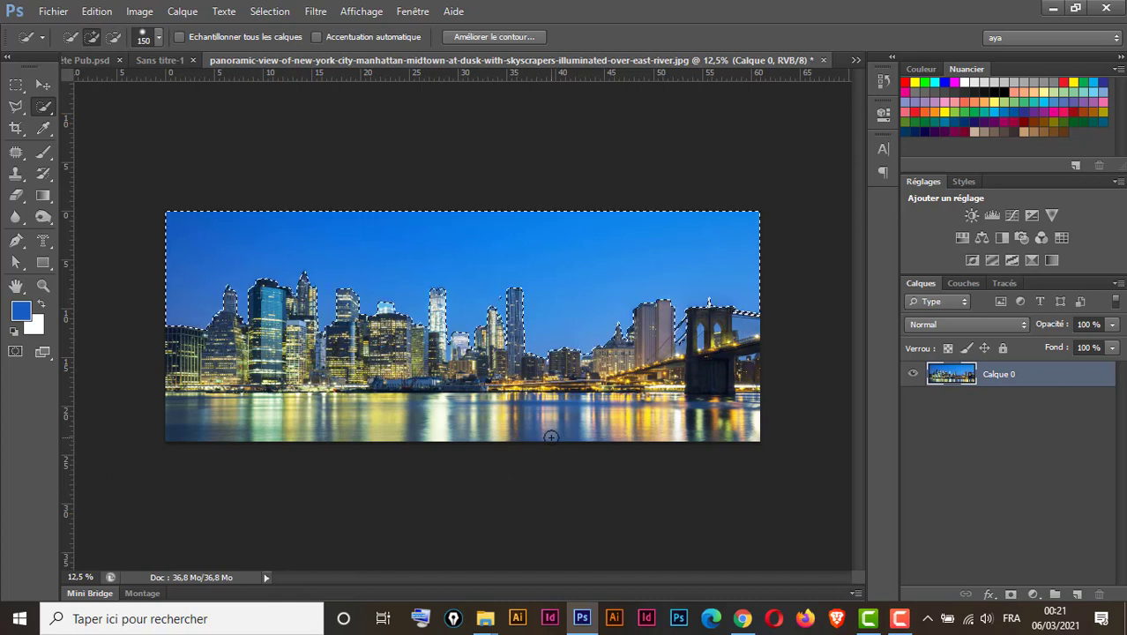
- Delete the selected sky from the skyline, deselect, and check the planet in the finished artwork planète Pub.psd
key(Delete)
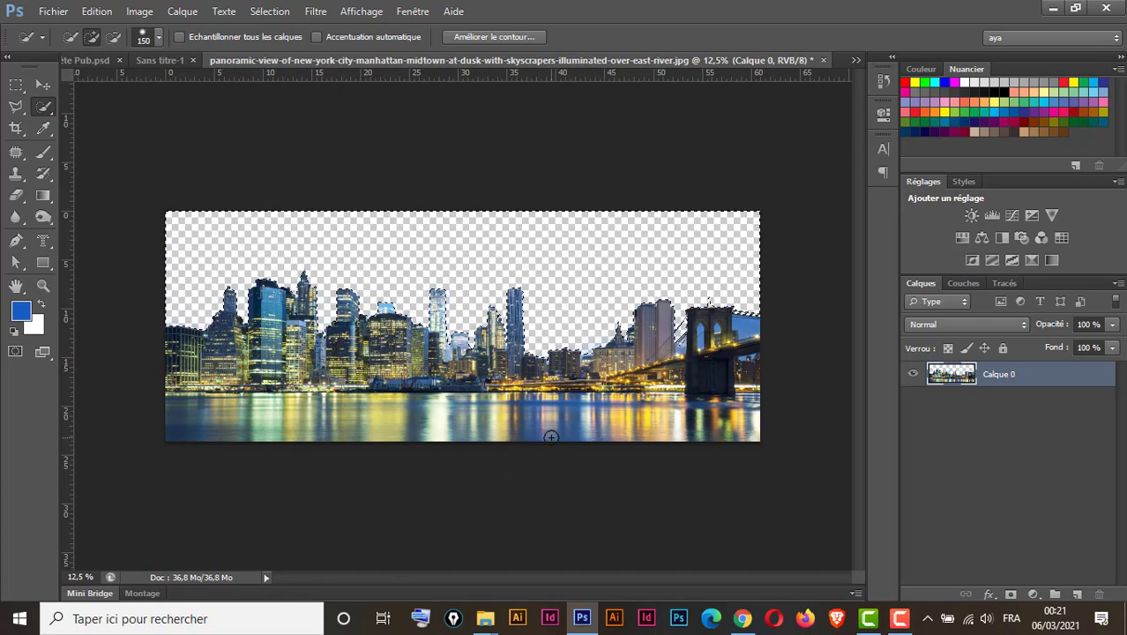
key(ctrl+d)
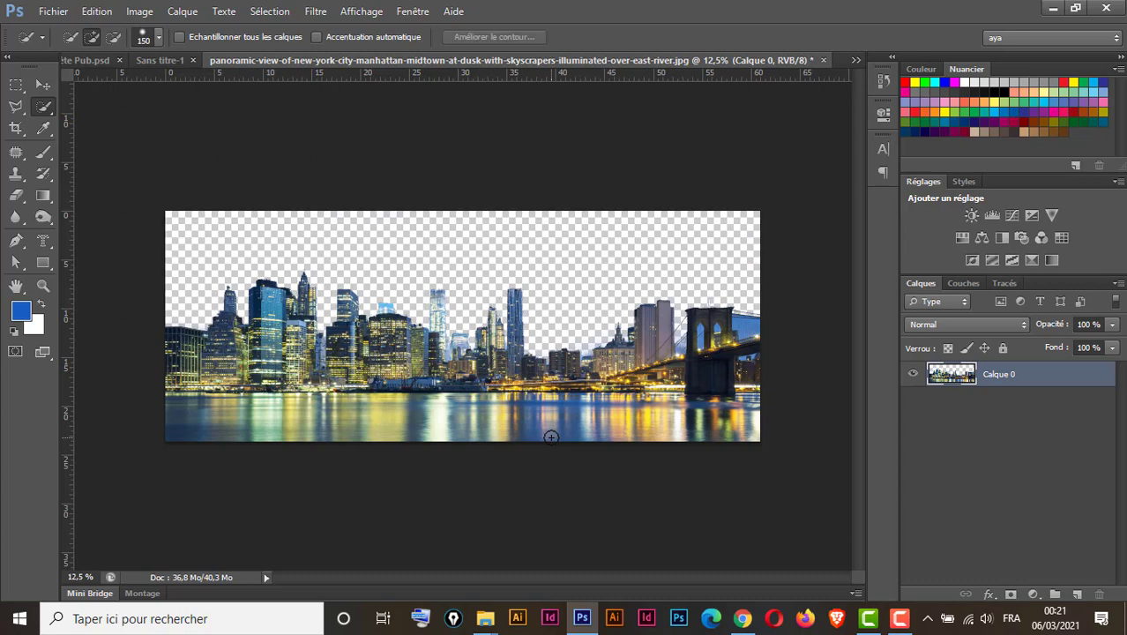
click(41, 85)
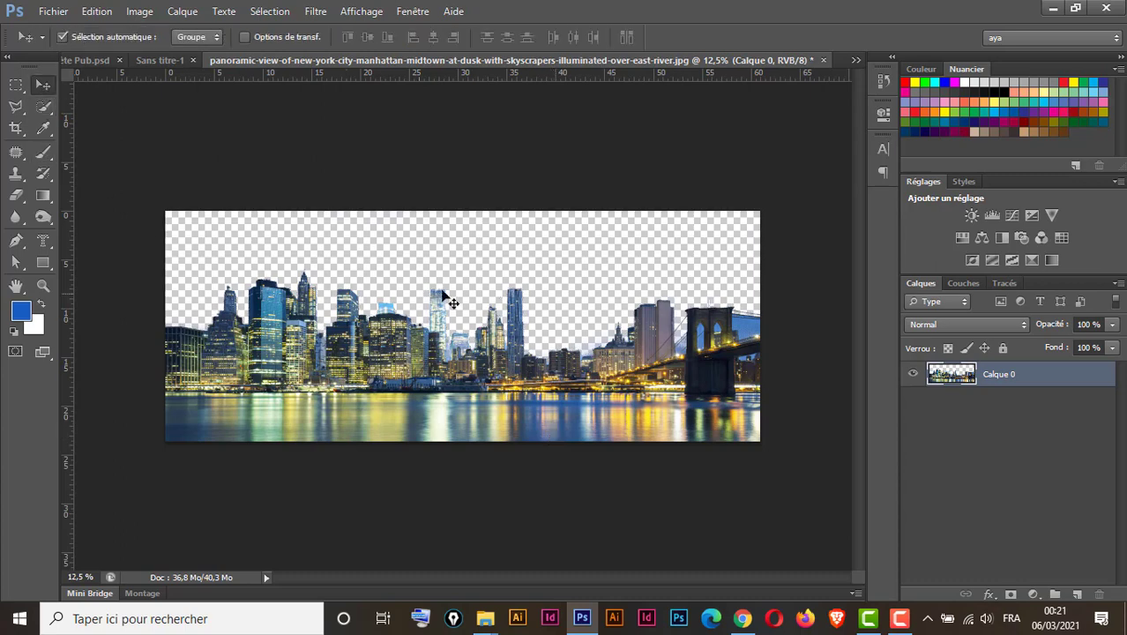
click(164, 61)
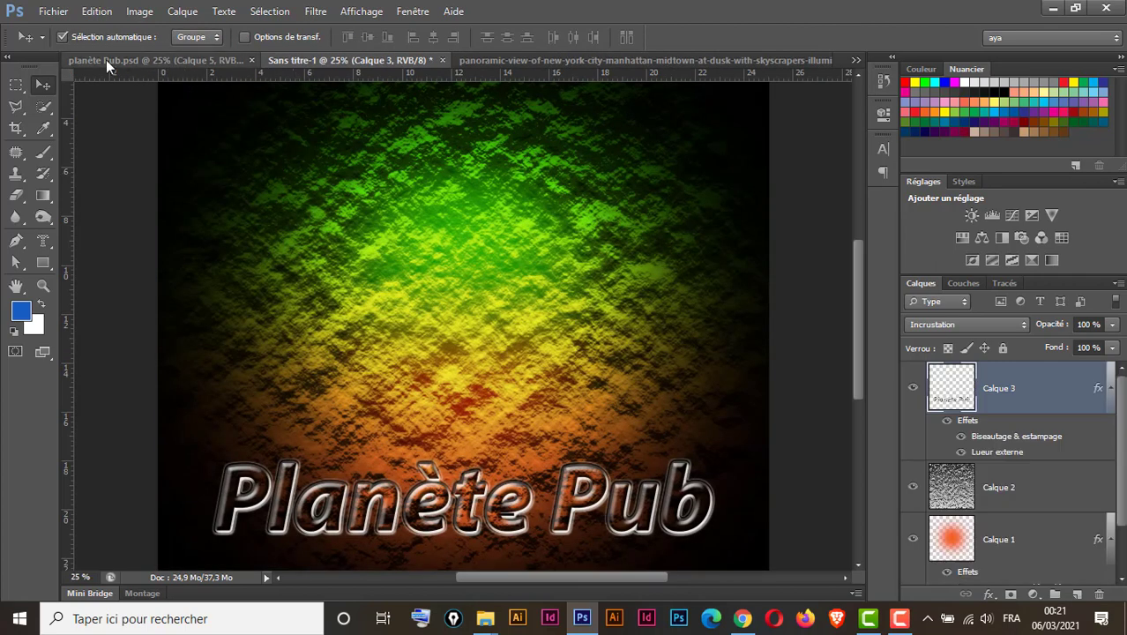
click(105, 61)
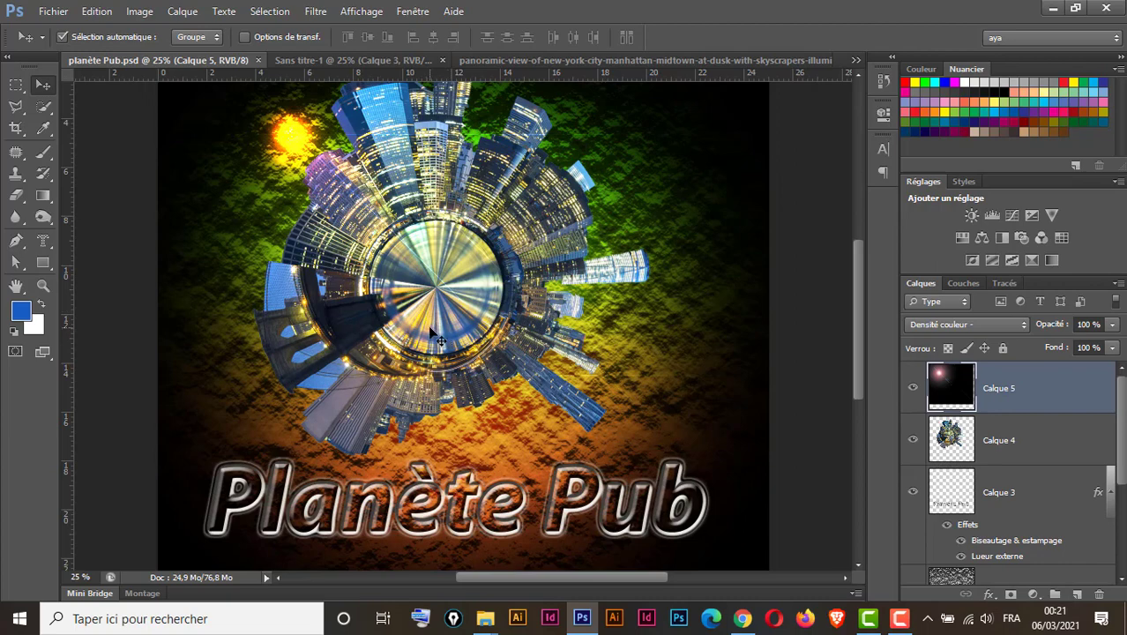
click(619, 60)
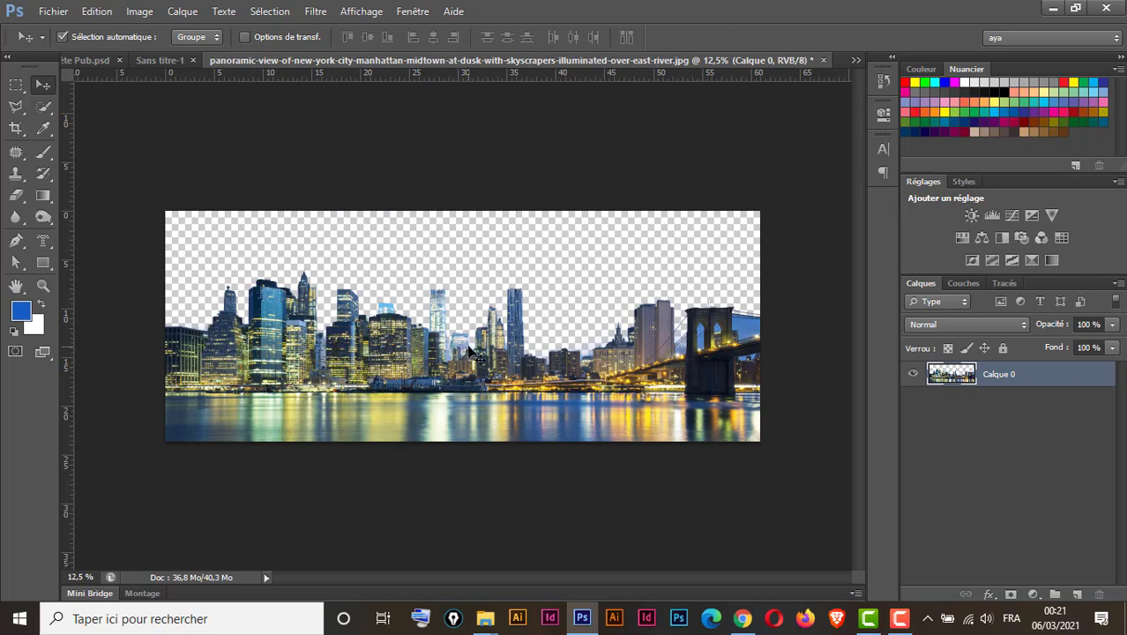
- Make the skyline image square by setting its width to 2232 pixels, equal to its height, with proportions unconstrained
click(140, 12)
click(192, 142)
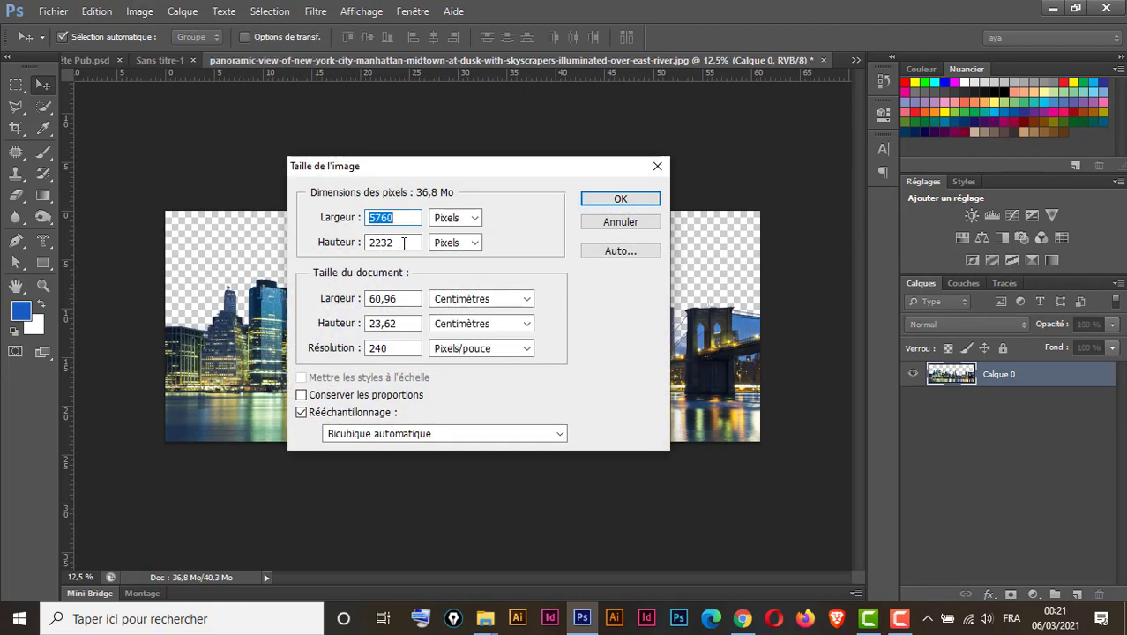
drag(405, 243, 319, 242)
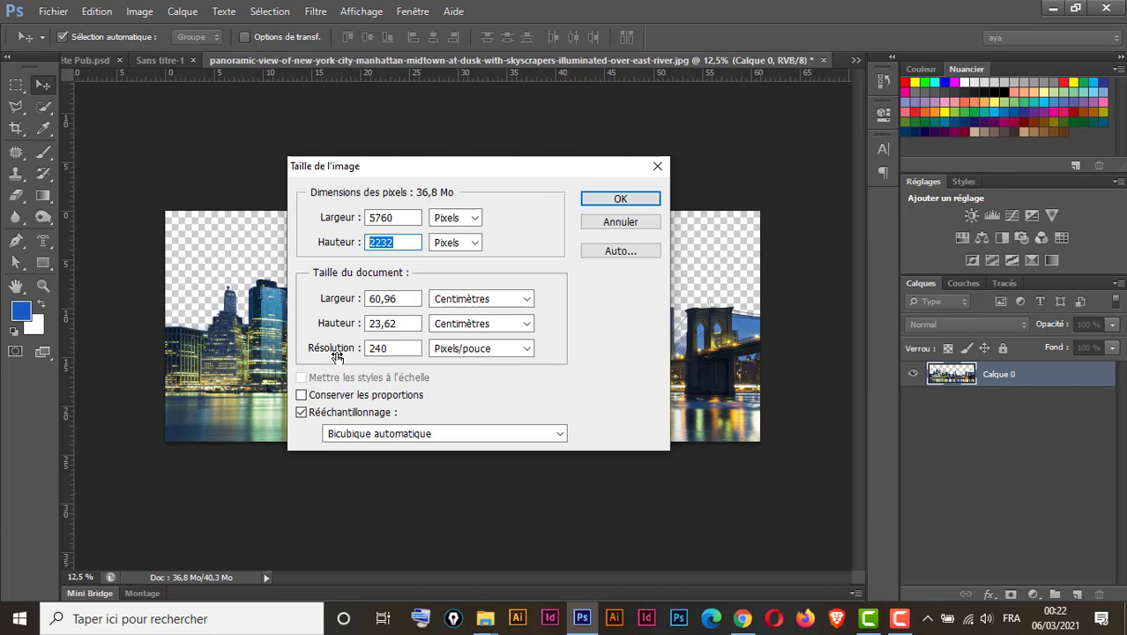
drag(415, 219, 365, 218)
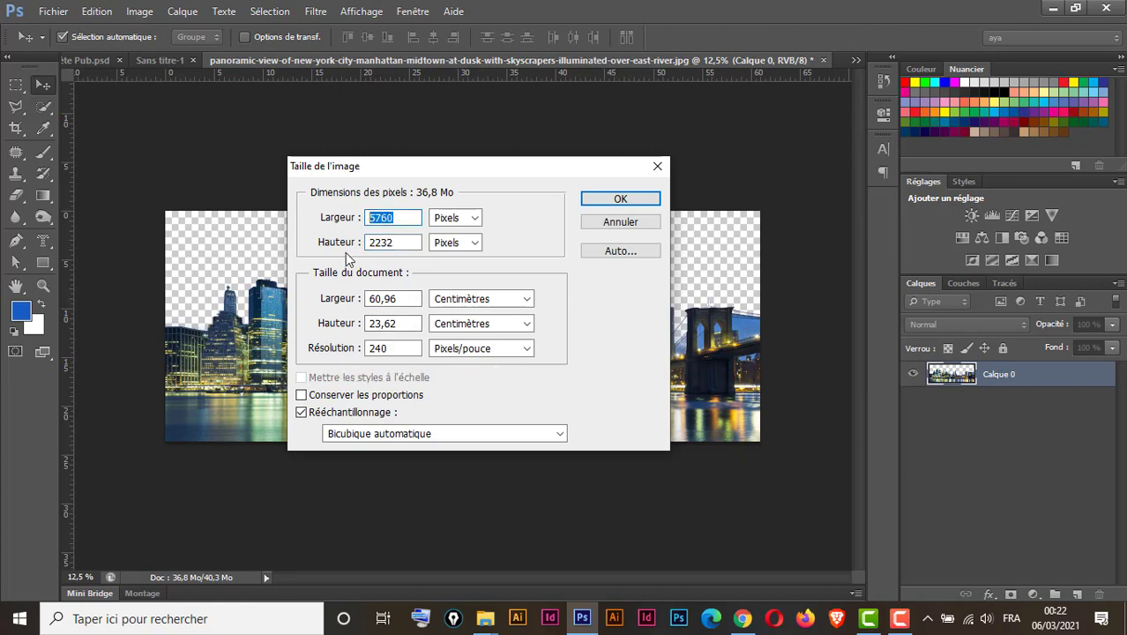
text(2232)
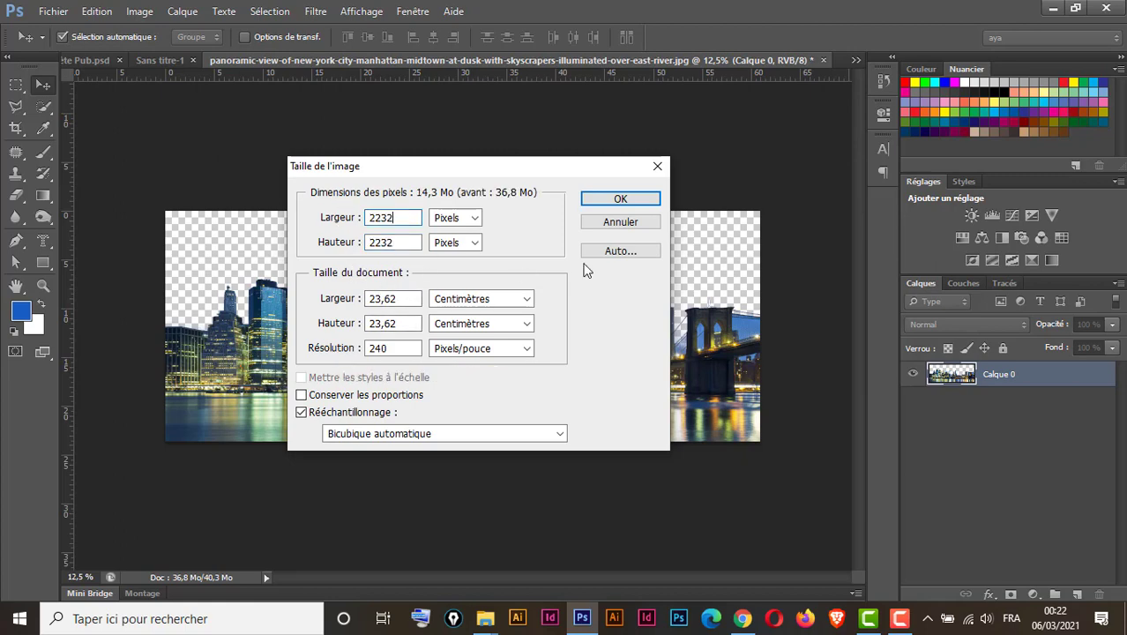
click(618, 198)
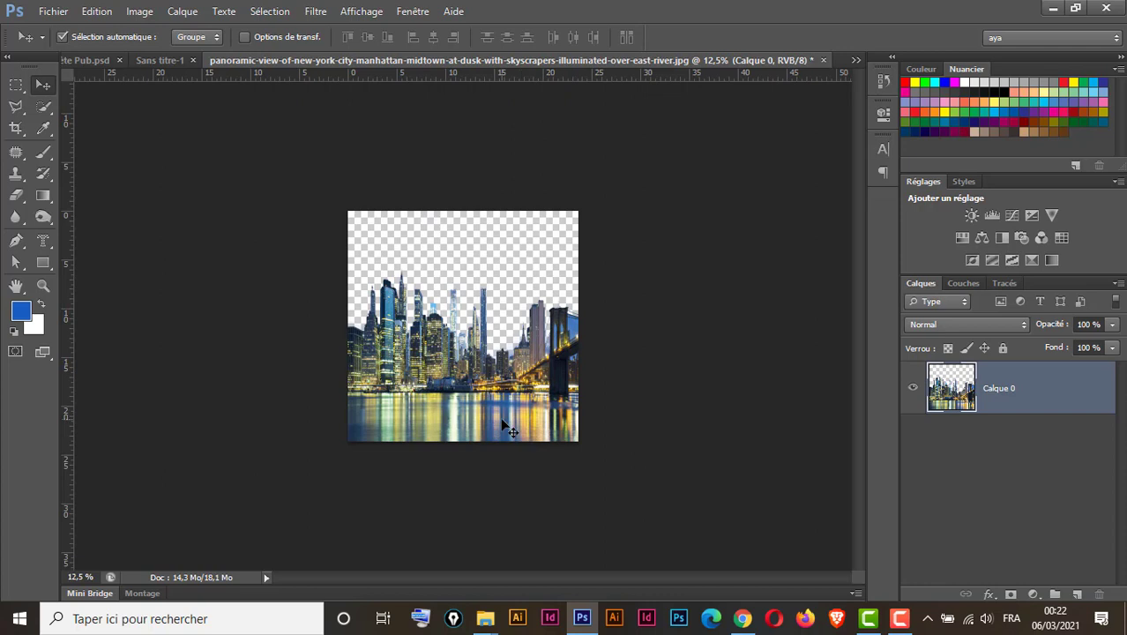
- Turn the skyline layer upside down by rotating it 180 degrees with Free Transform
key(ctrl+t)
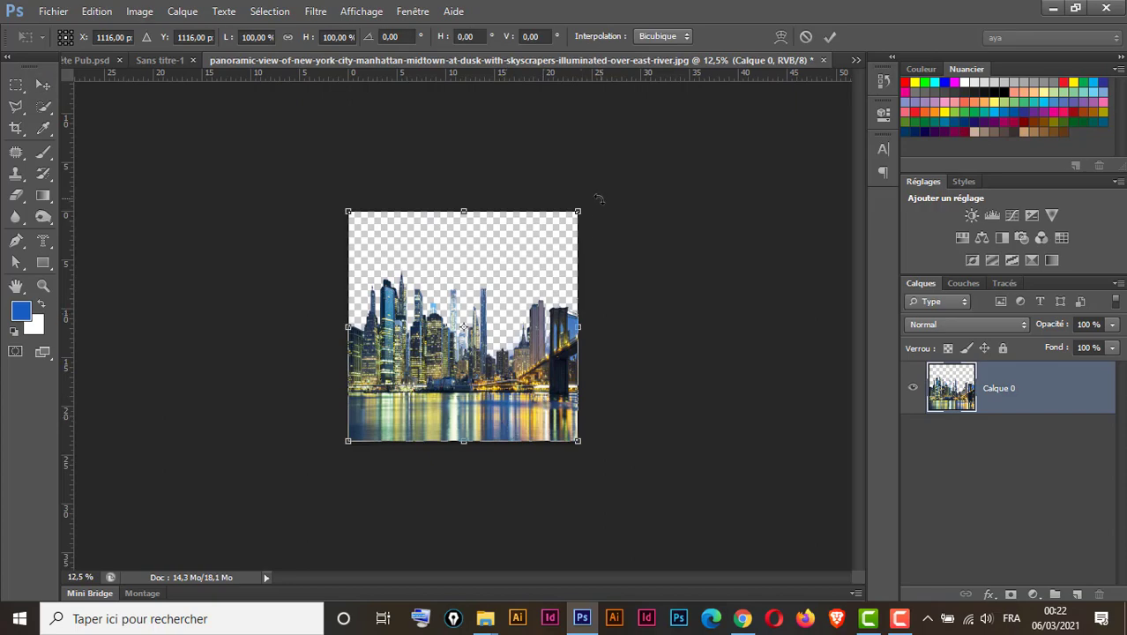
drag(629, 276, 319, 453)
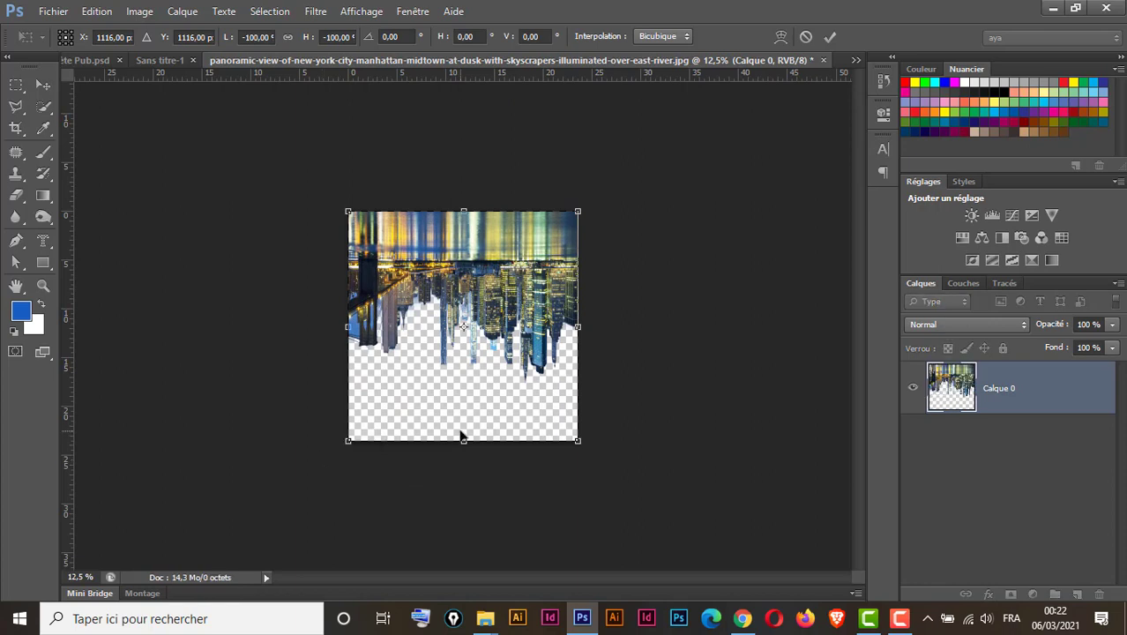
key(Return)
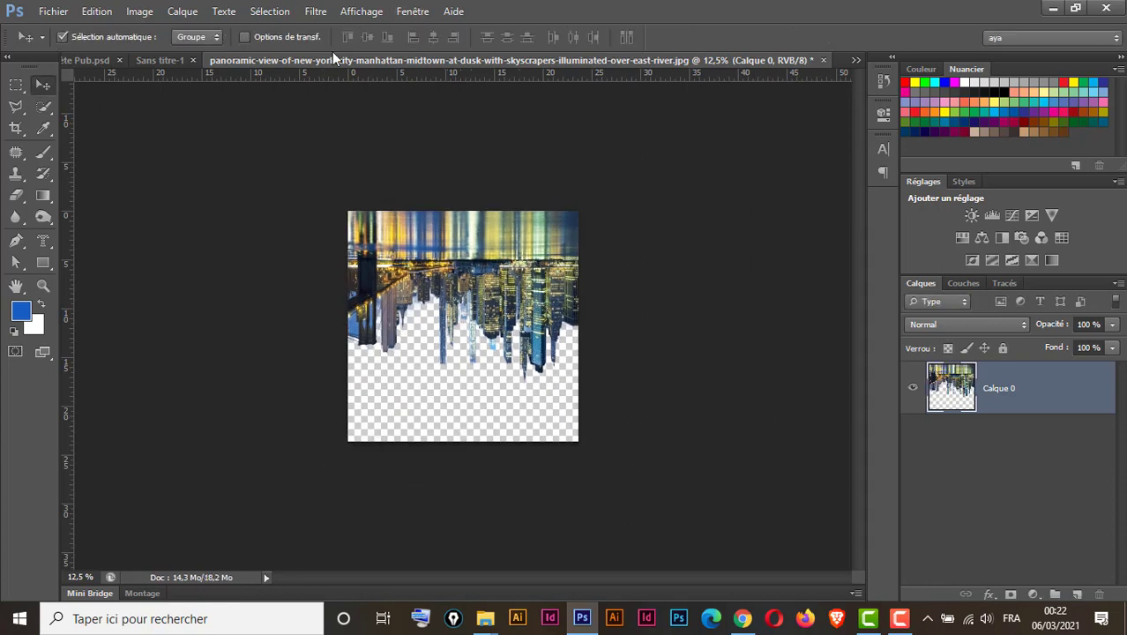
- Apply the Coordonnées polaires filter to the inverted skyline with the Rectangulaire en polaire option
click(315, 11)
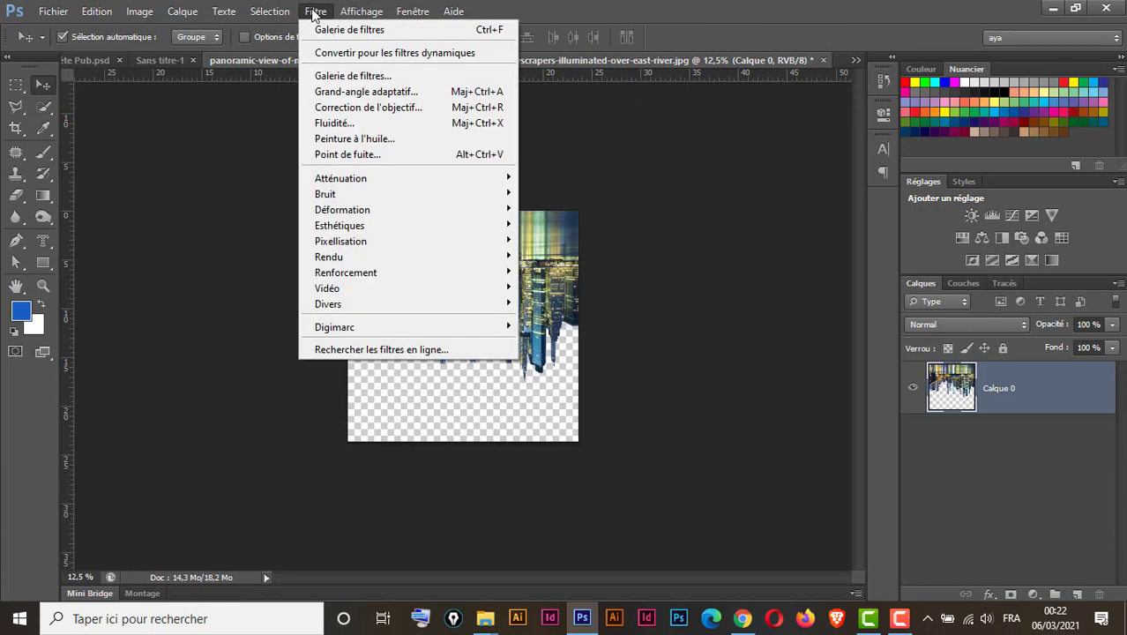
mouse_move(361, 214)
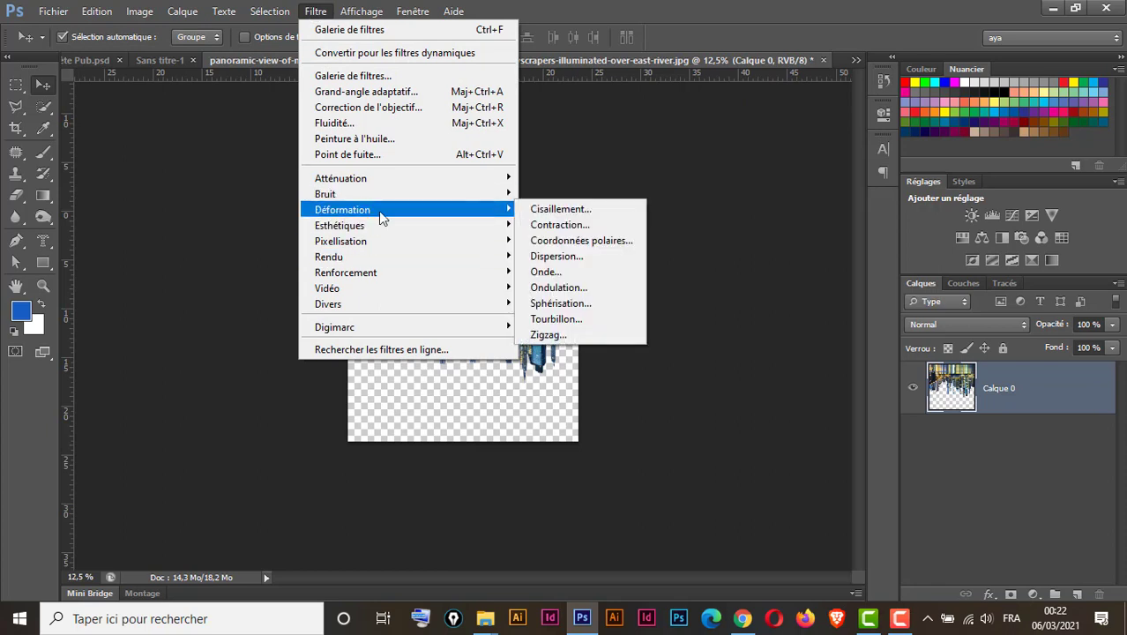
click(614, 245)
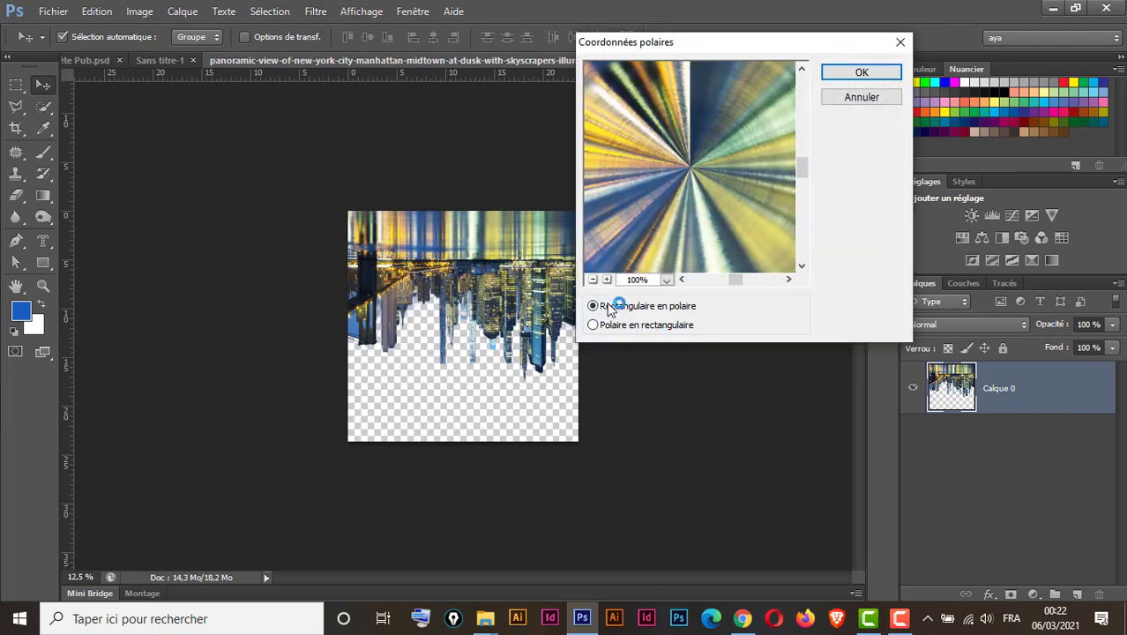
click(593, 279)
click(592, 280)
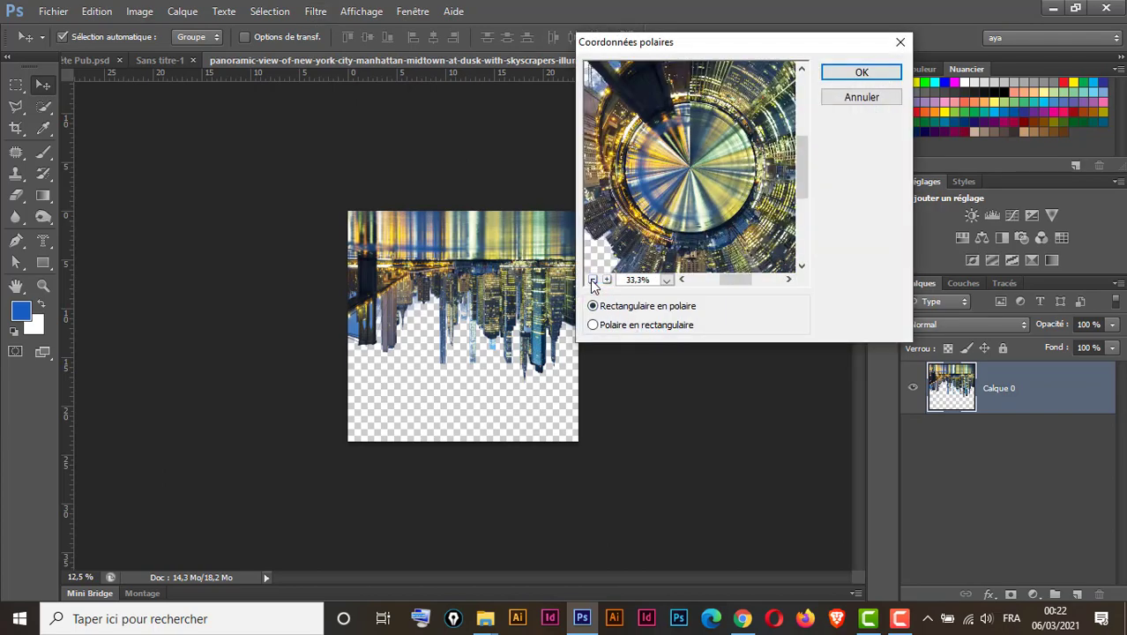
click(860, 72)
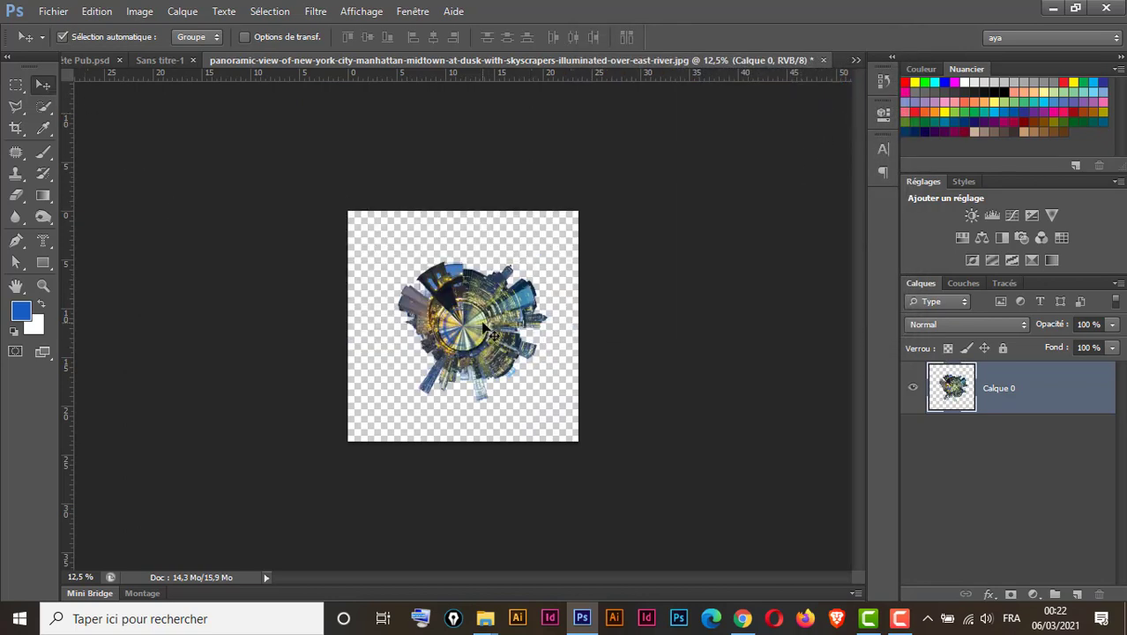
- Bring the skyline planet into Sans titre-1, scale it to 137.57%, rotate it -78.81 degrees and place it above the lettering
drag(446, 310, 502, 319)
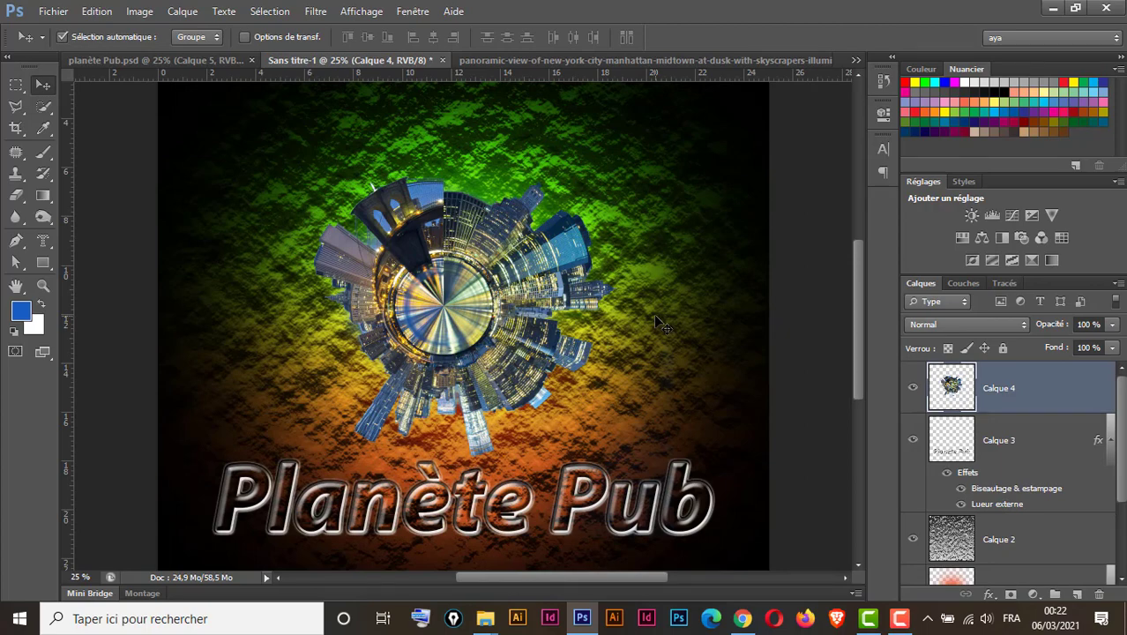
key(ctrl+t)
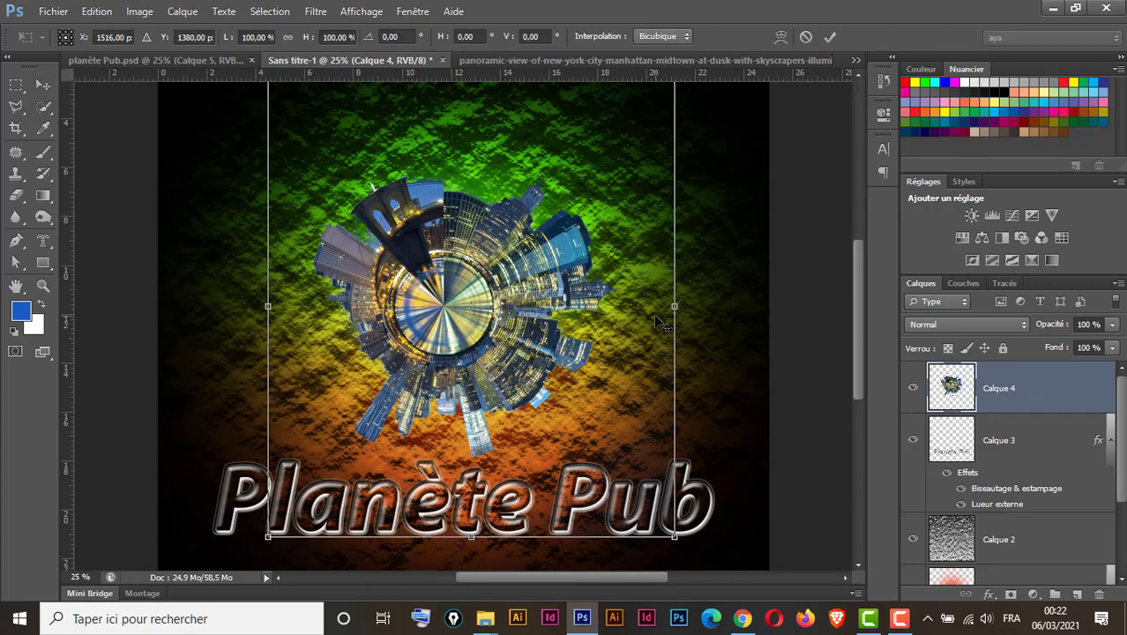
key(ctrl+minus)
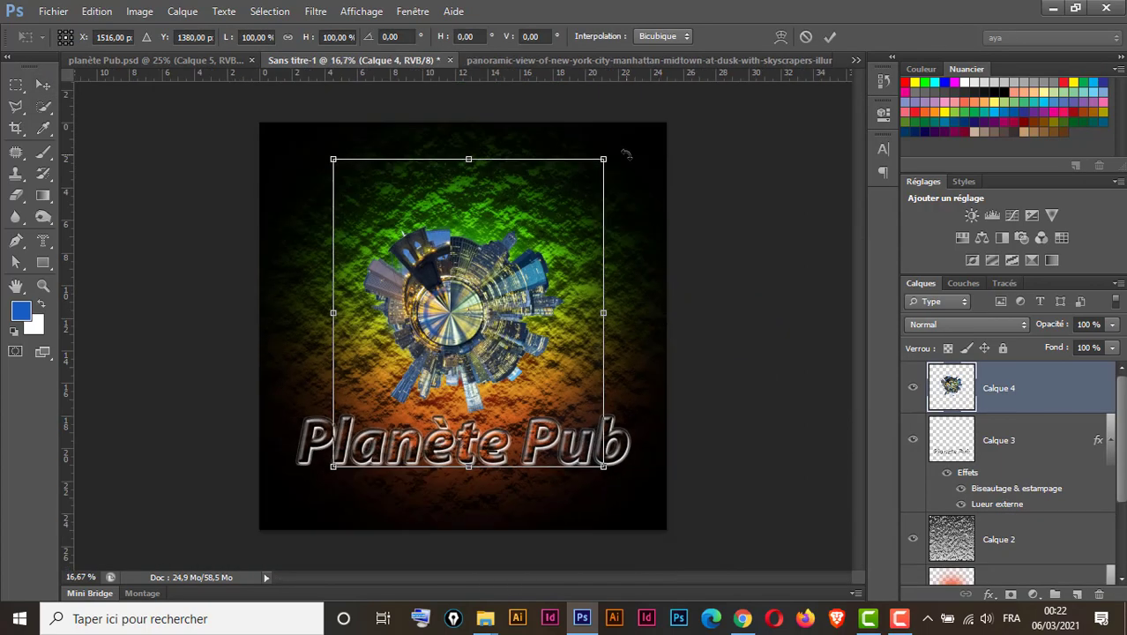
drag(595, 143, 291, 83)
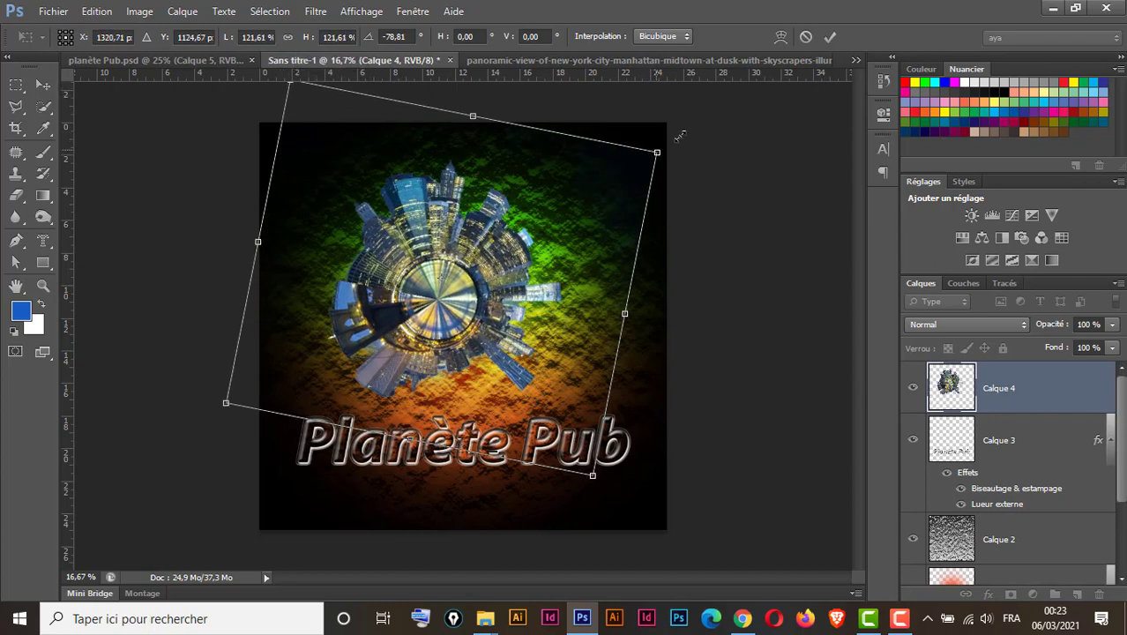
drag(679, 135, 716, 88)
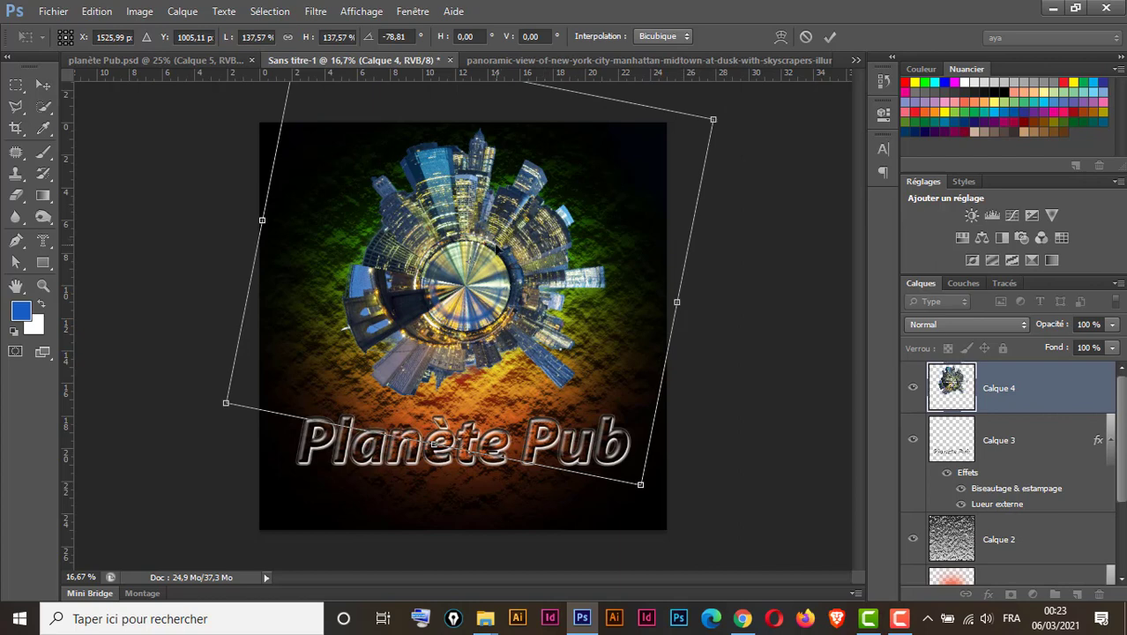
drag(494, 261, 492, 268)
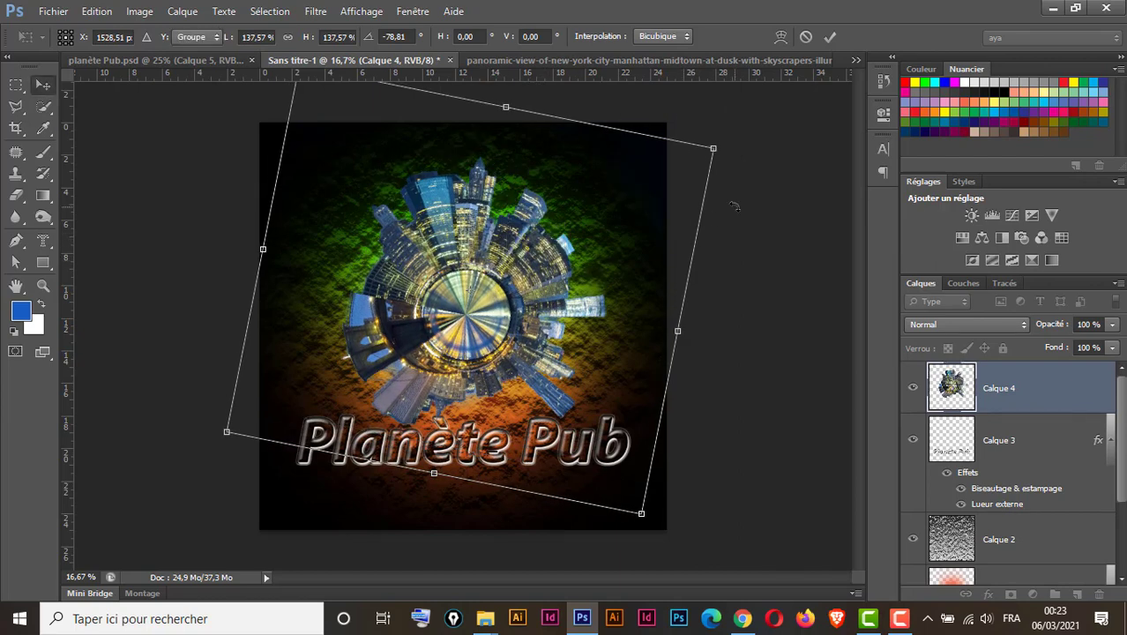
key(Return)
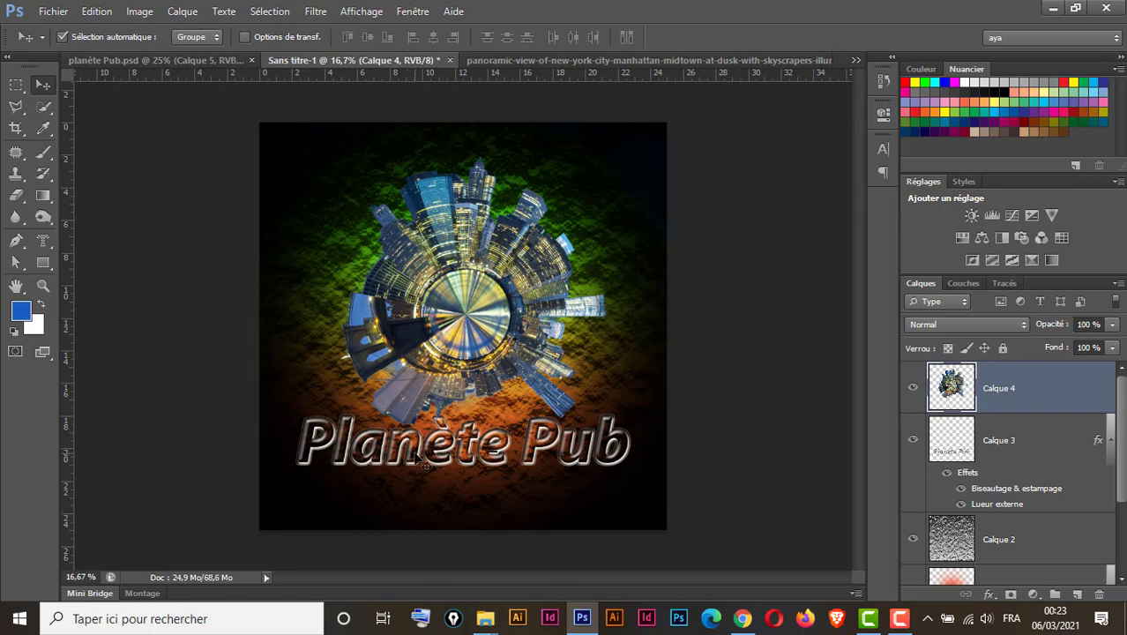
- Move the "Planète Pub" lettering slightly down, clear of the planet, and select the planet layer Calque 4
click(423, 466)
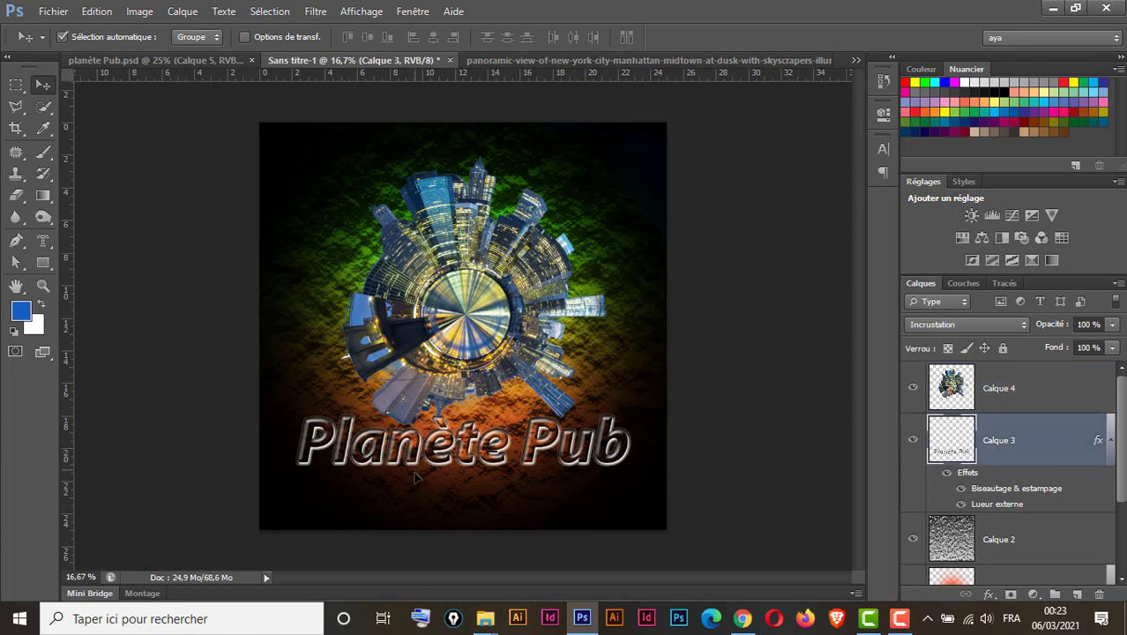
drag(416, 477, 417, 476)
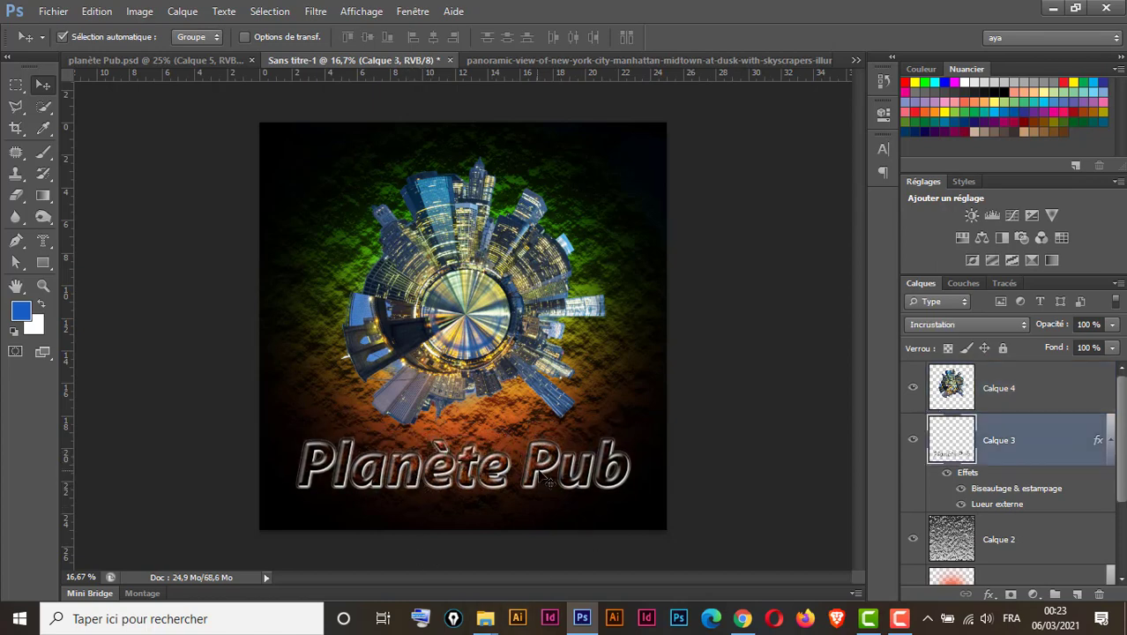
click(487, 317)
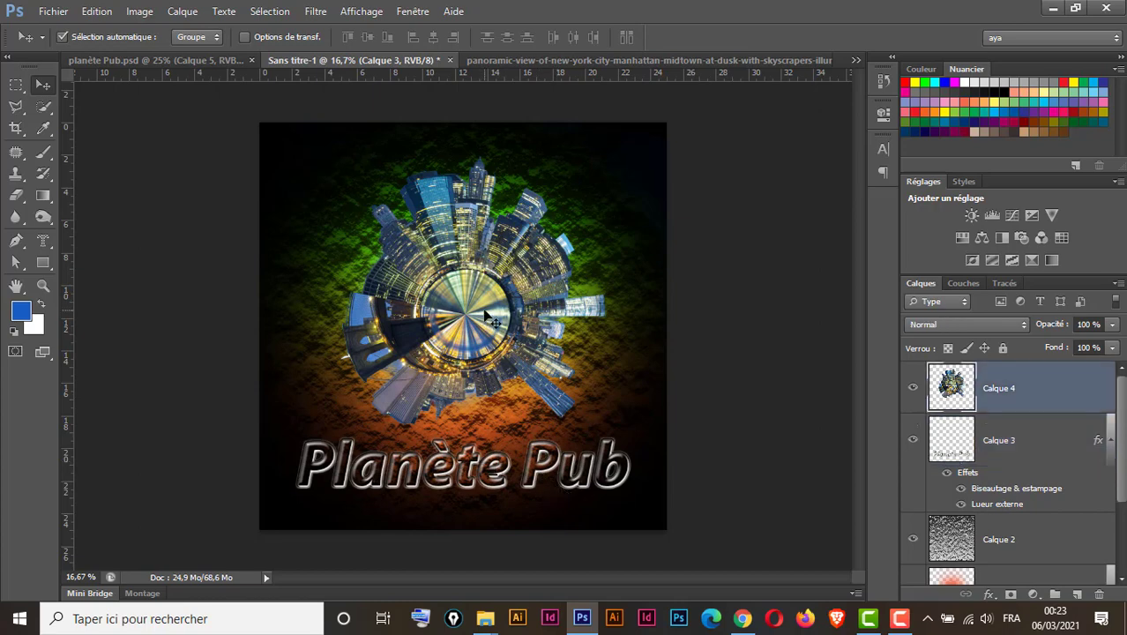
- Move the planet slightly down and to the left above the lettering, and compare the composition with planète Pub.psd
mouse_move(472, 306)
mouse_down()
mouse_move(474, 295)
mouse_move(470, 307)
mouse_up()
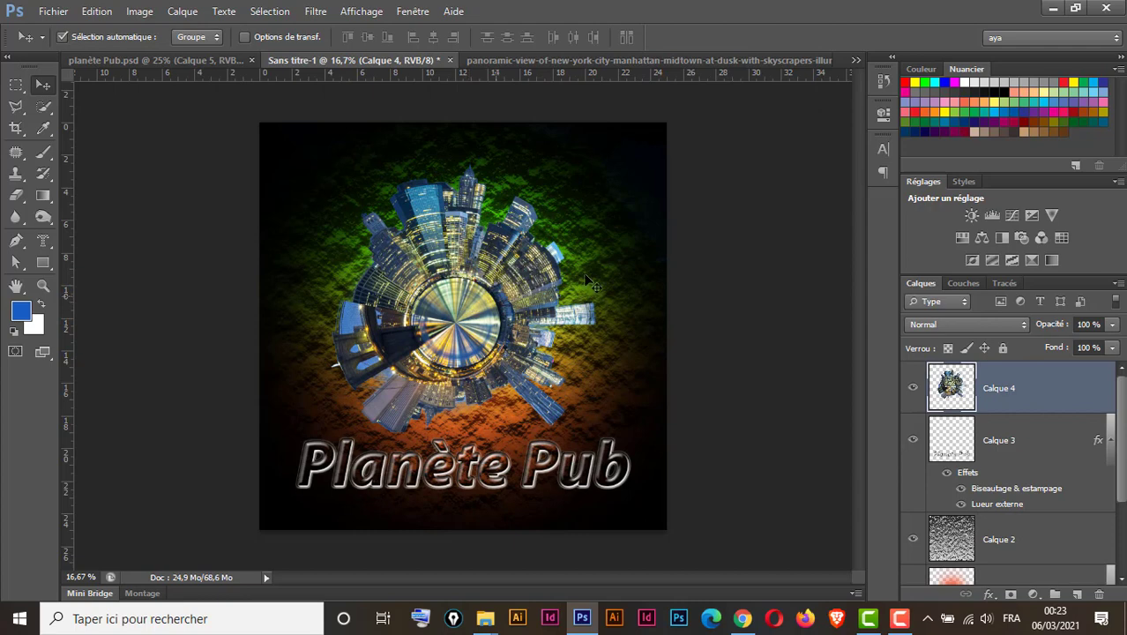
click(193, 61)
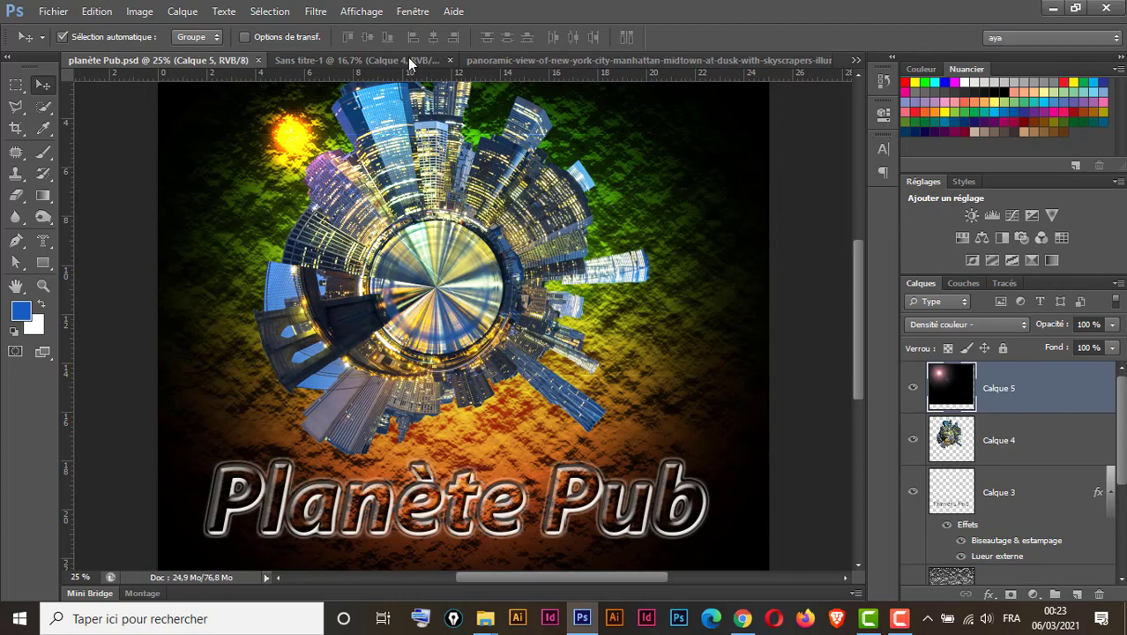
click(380, 60)
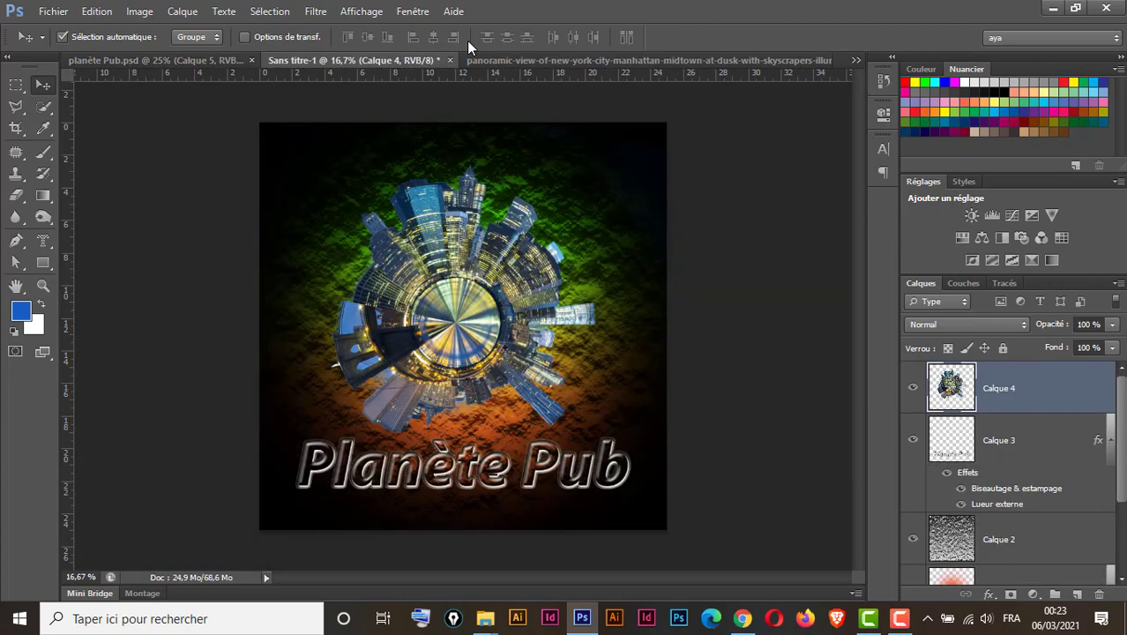
- Add a new layer above the planet layer and fill it with black after resetting the default colours
key(ctrl+minus)
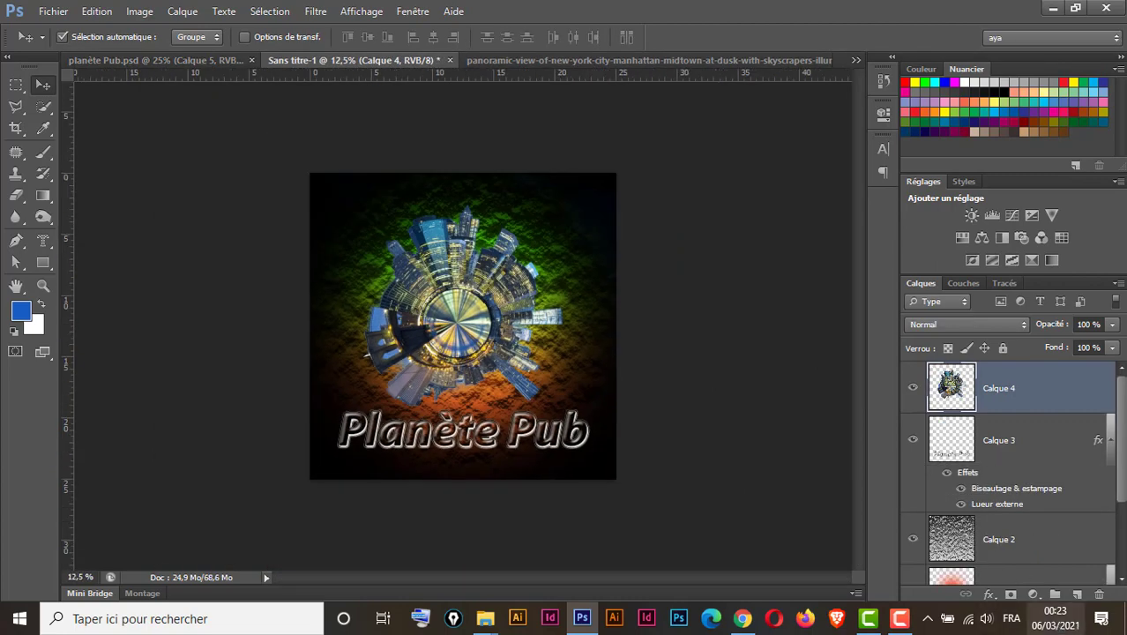
click(1077, 595)
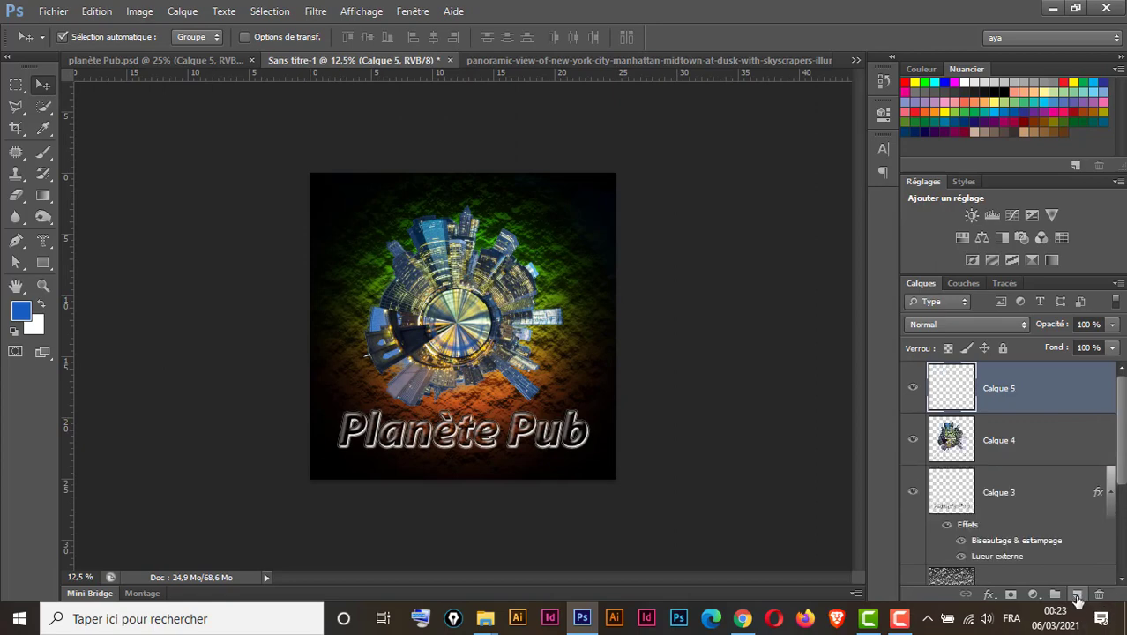
click(14, 333)
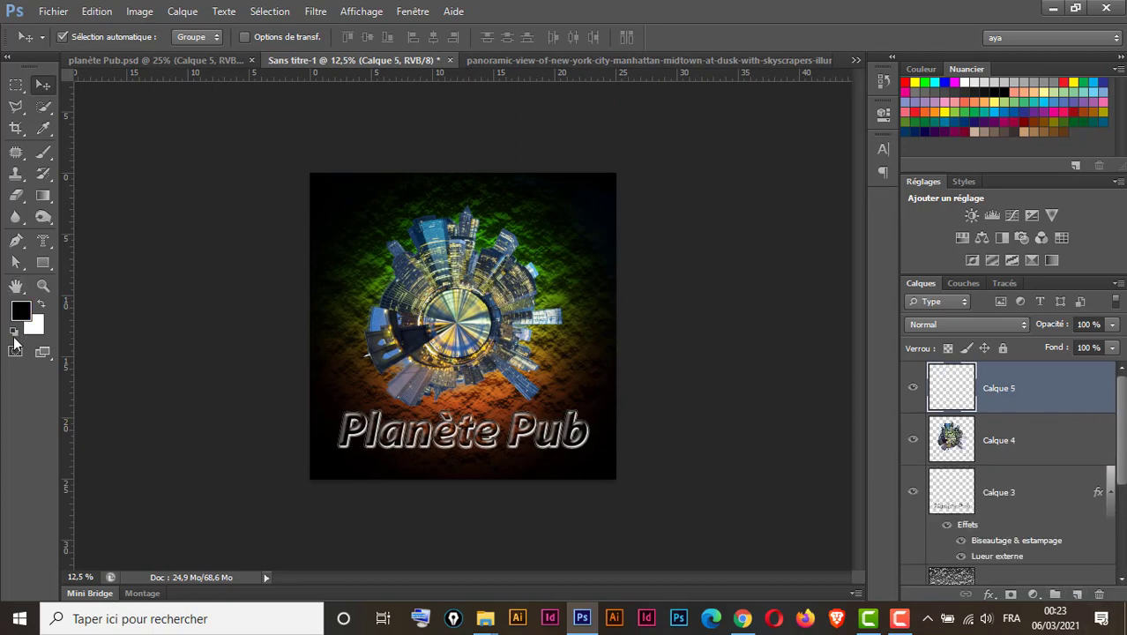
key(alt+BackSpace)
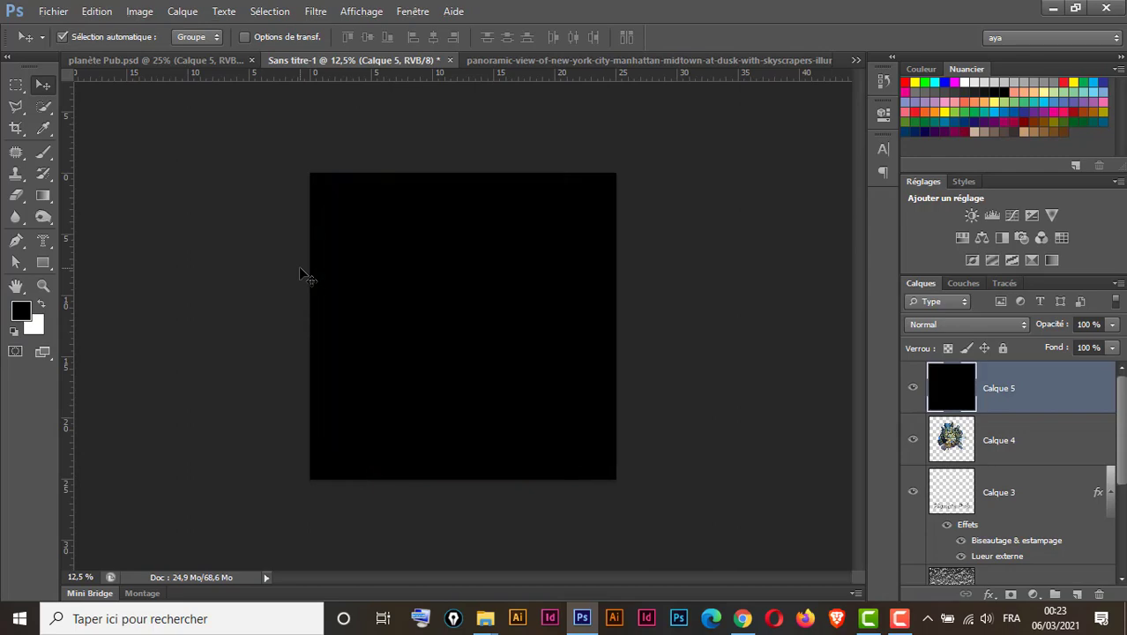
- Set the black layer's blend mode to Densité couleur -
click(978, 324)
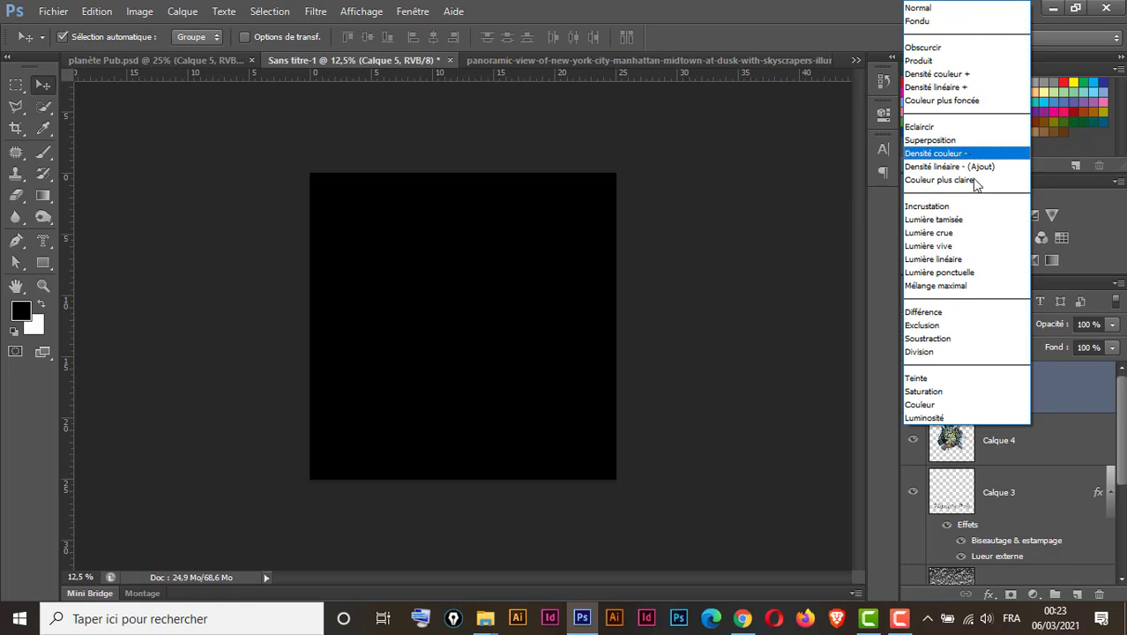
click(1061, 385)
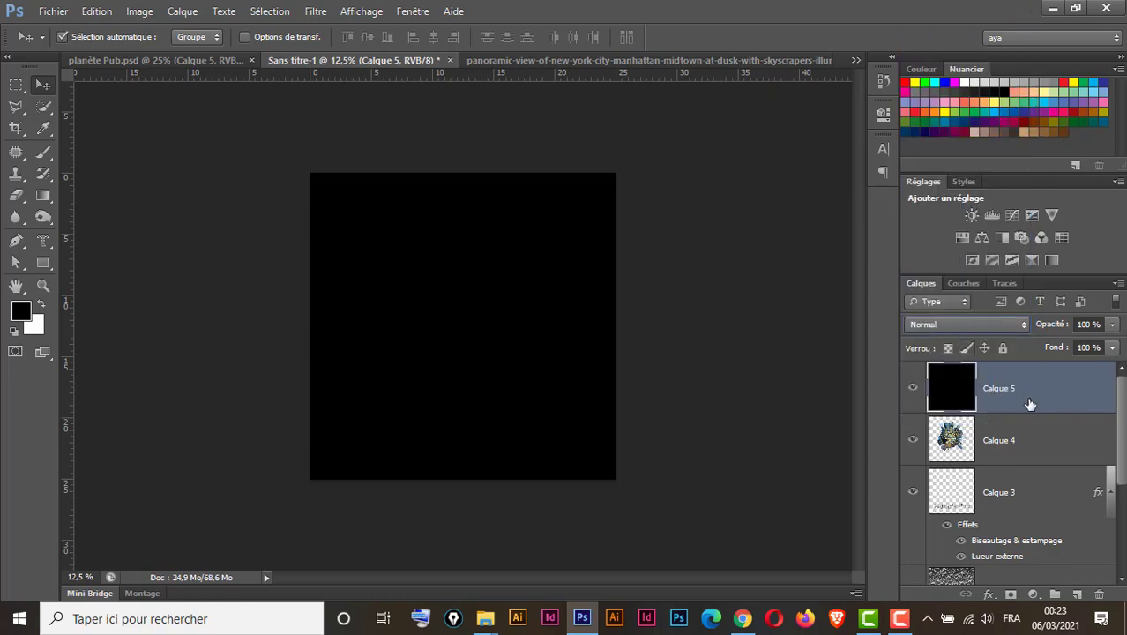
click(984, 324)
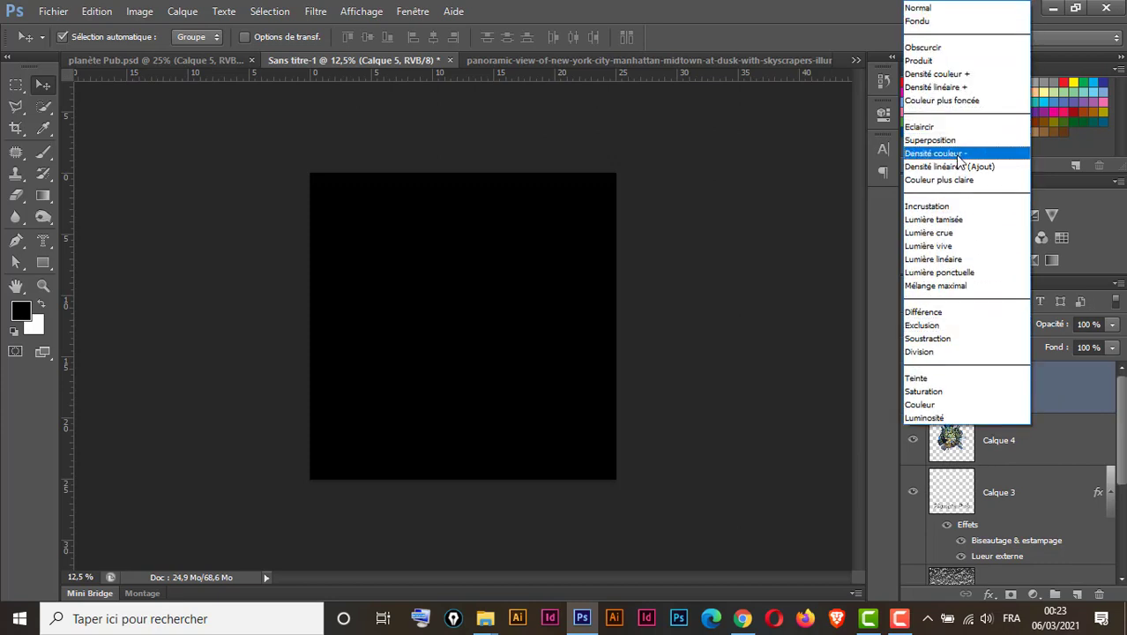
click(959, 153)
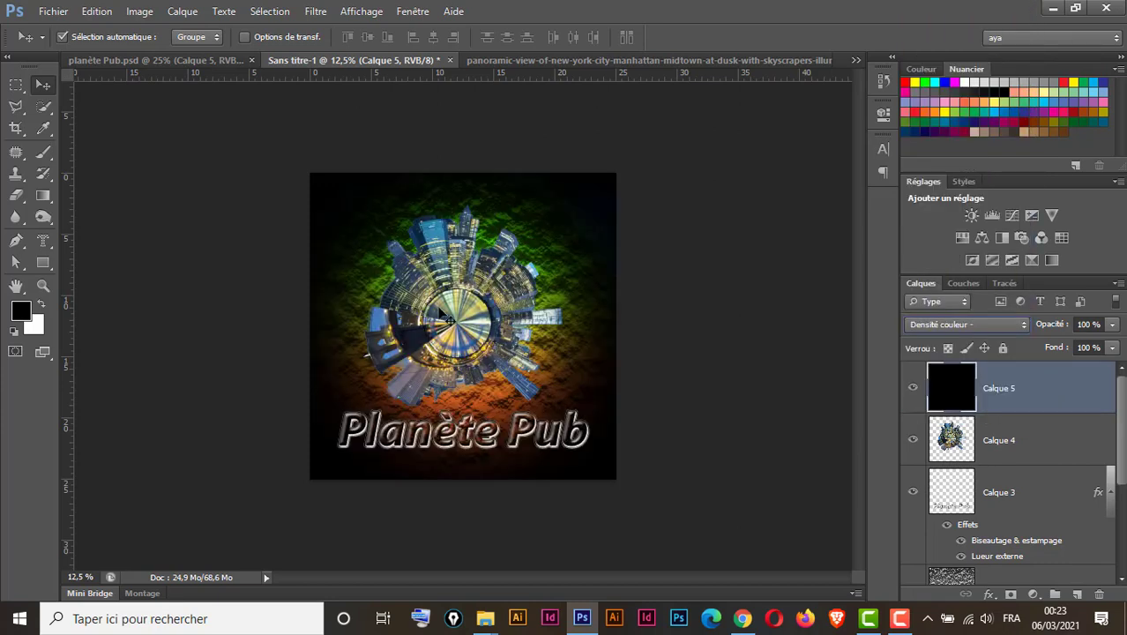
- Apply the Halo filter to the black layer with 177% Luminosité and Focale fixe Film, and move the flare just outside the planet's upper-left edge
key(ctrl+plus)
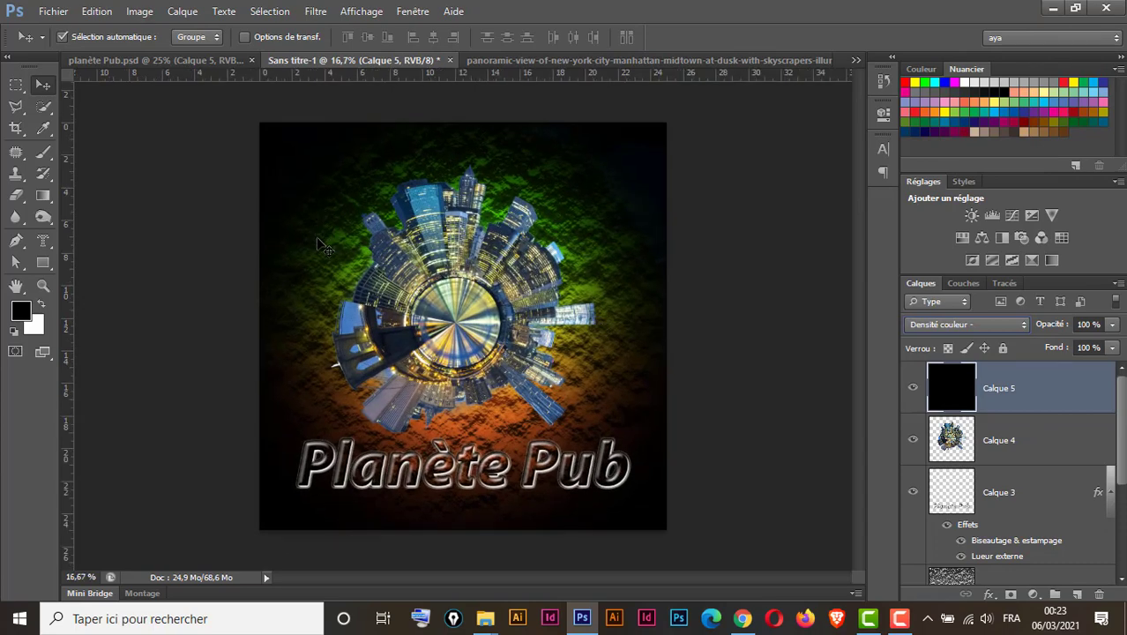
click(314, 13)
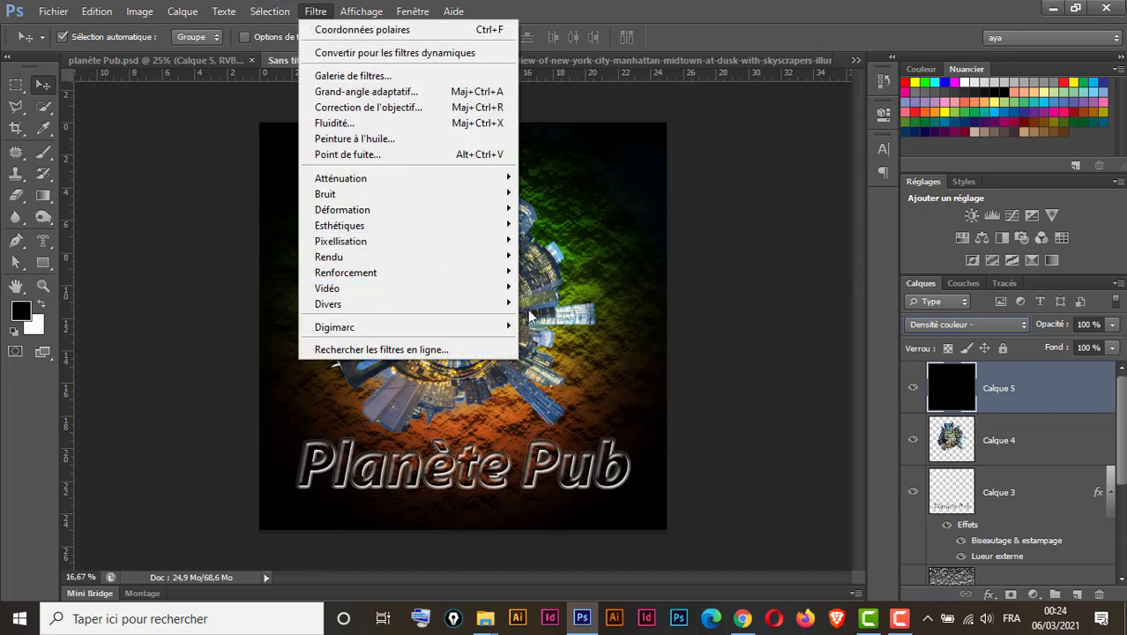
mouse_move(383, 256)
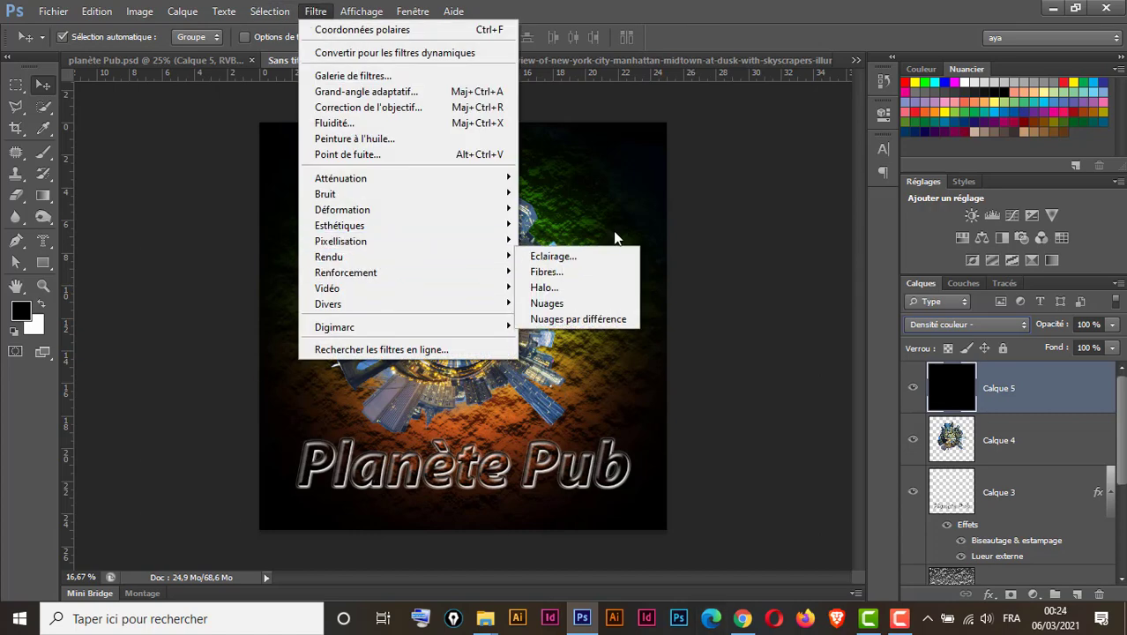
click(557, 289)
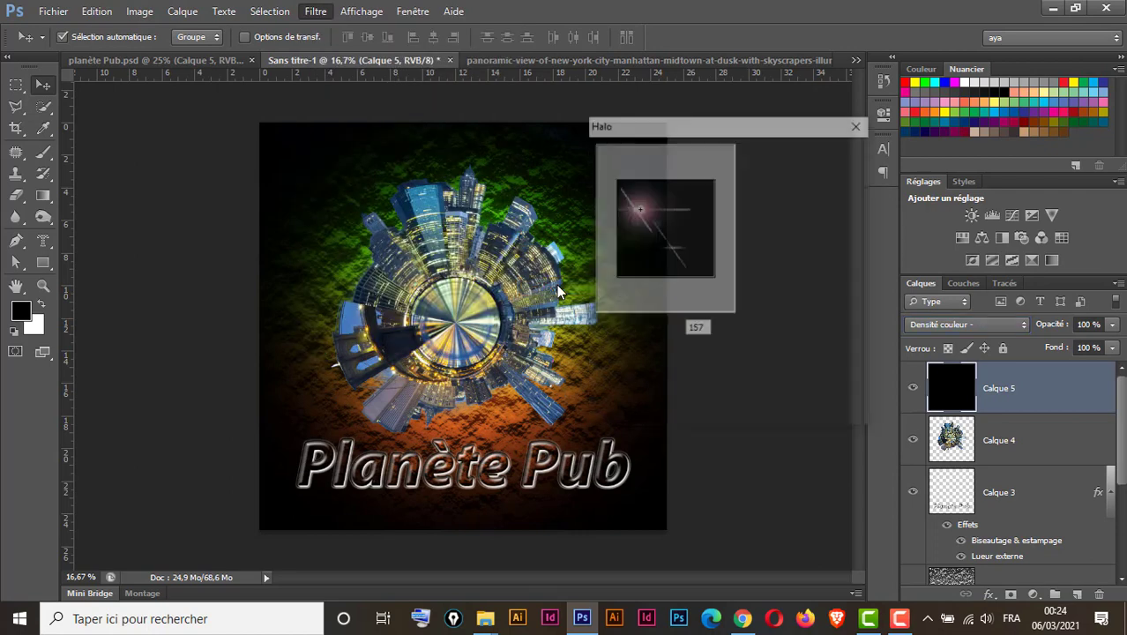
drag(692, 136, 639, 183)
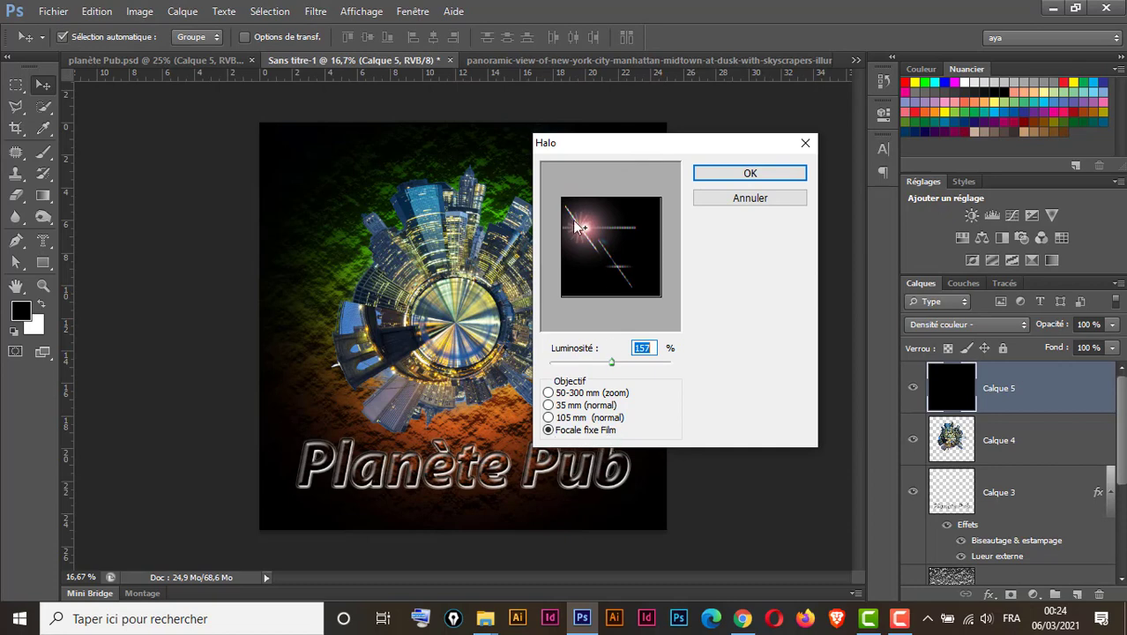
drag(615, 368, 620, 365)
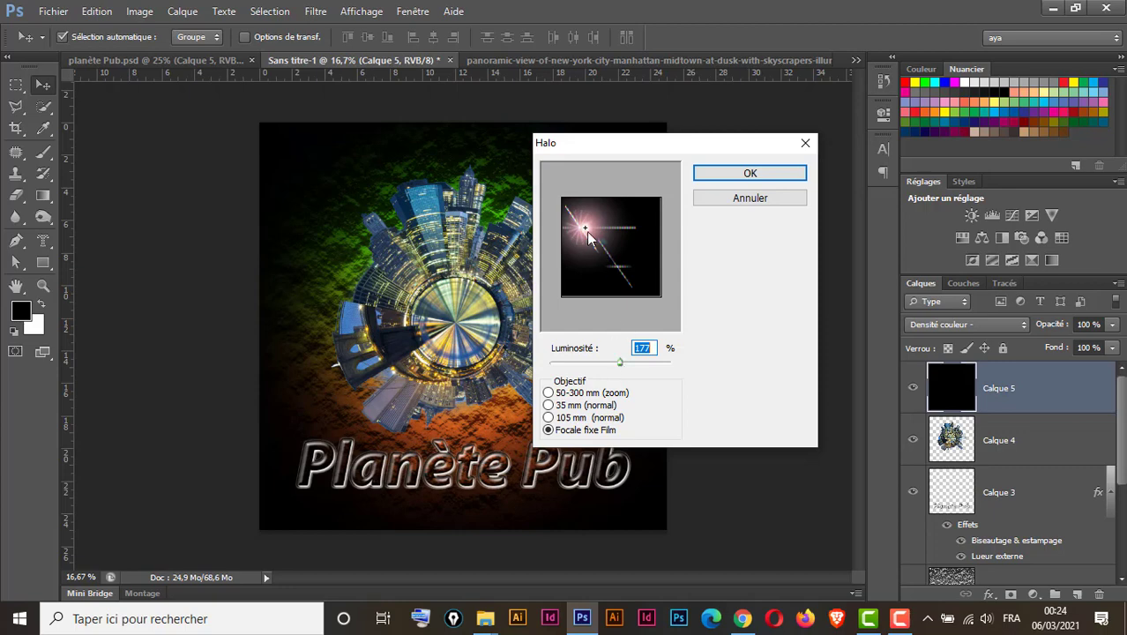
mouse_move(585, 230)
mouse_down()
mouse_move(601, 231)
mouse_move(586, 228)
mouse_up()
click(736, 176)
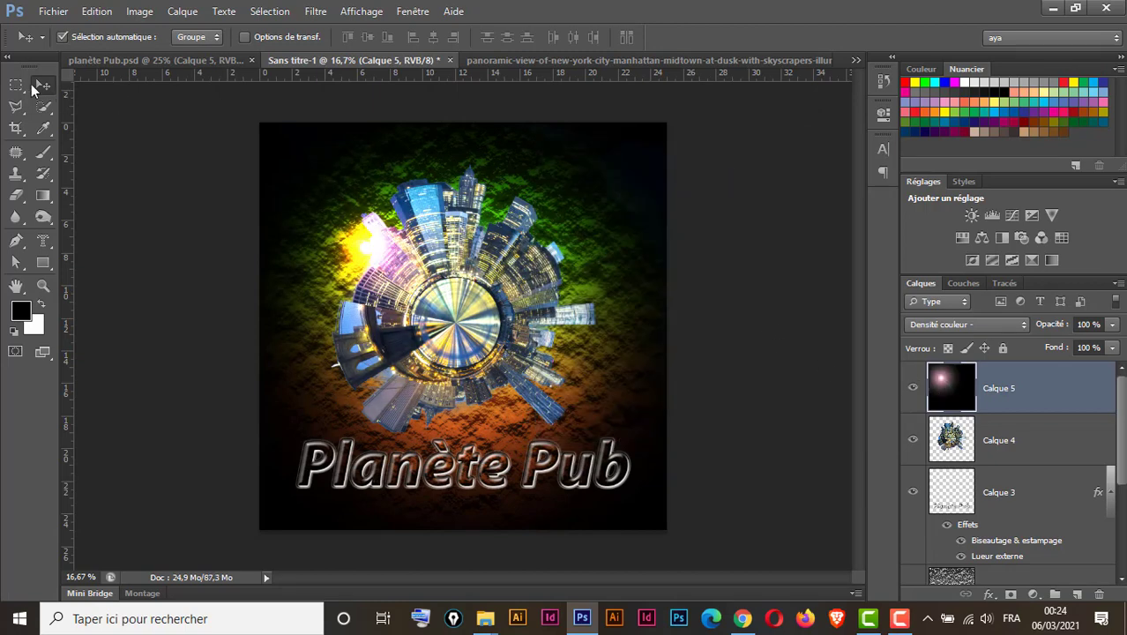
drag(363, 245, 327, 254)
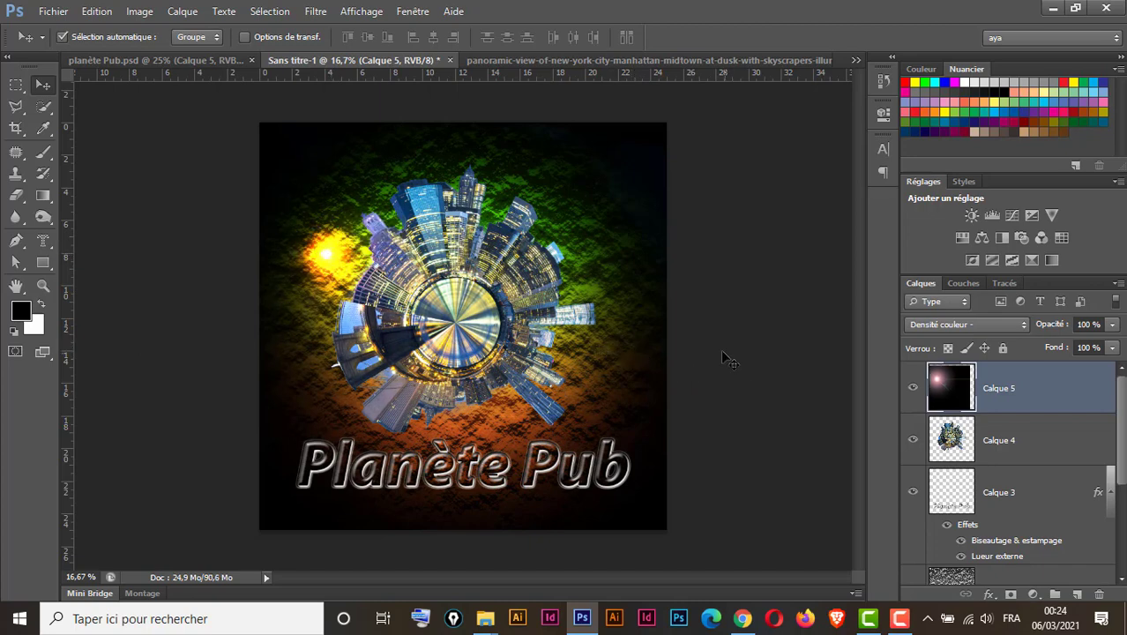